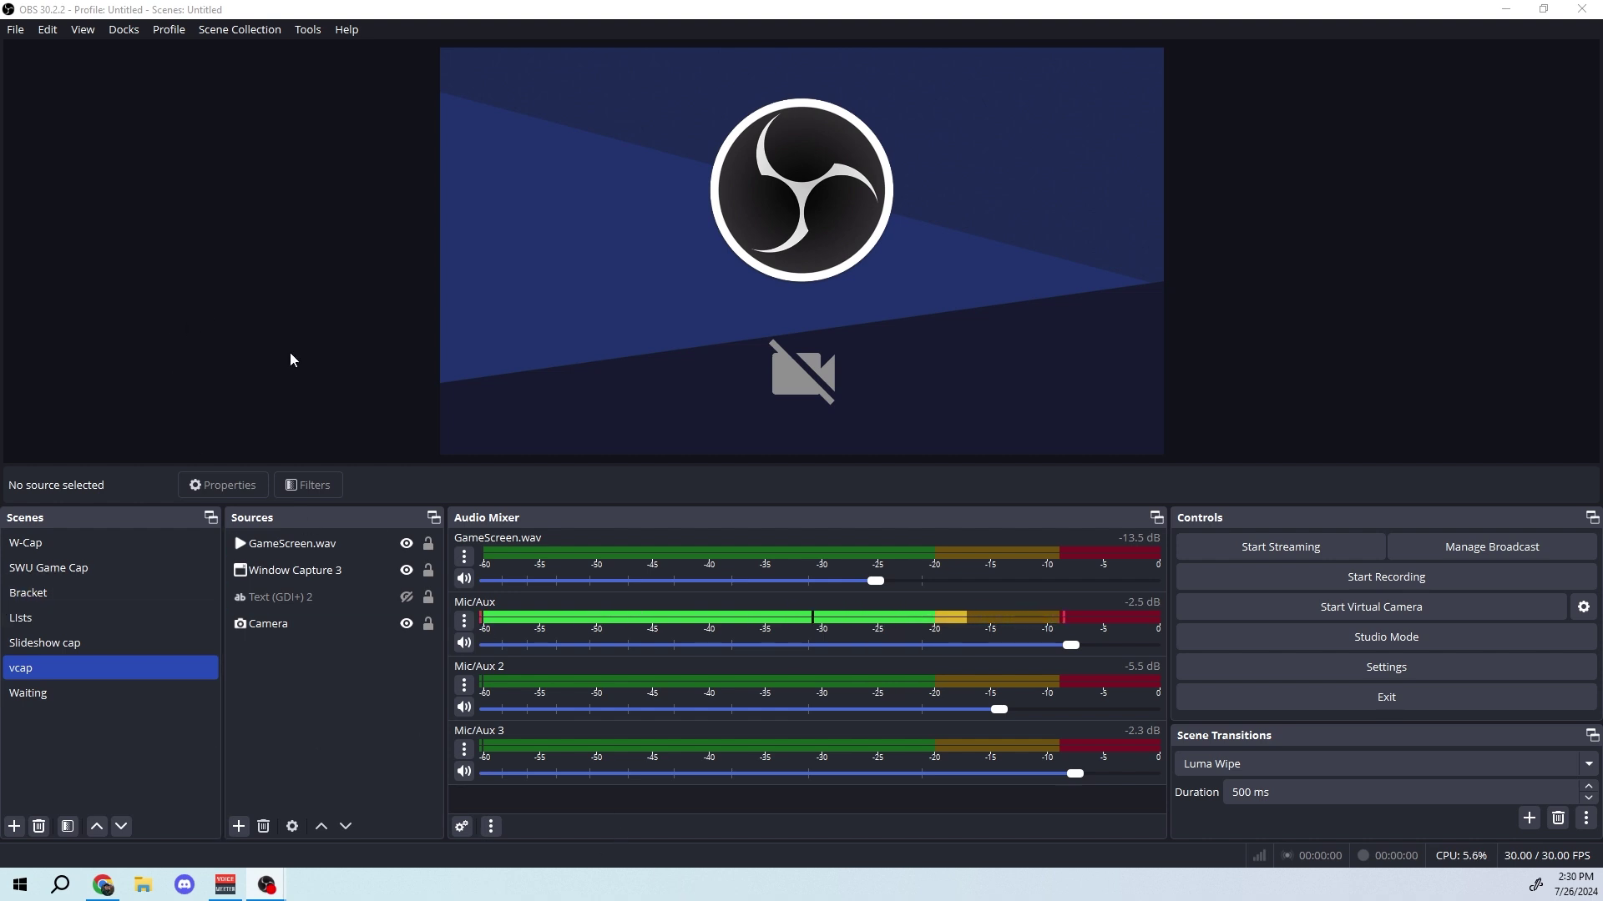
# - Bring up the Voicemeeter Potato mixer to view its audio routing, and return to OBS
pyautogui.click(226, 885)
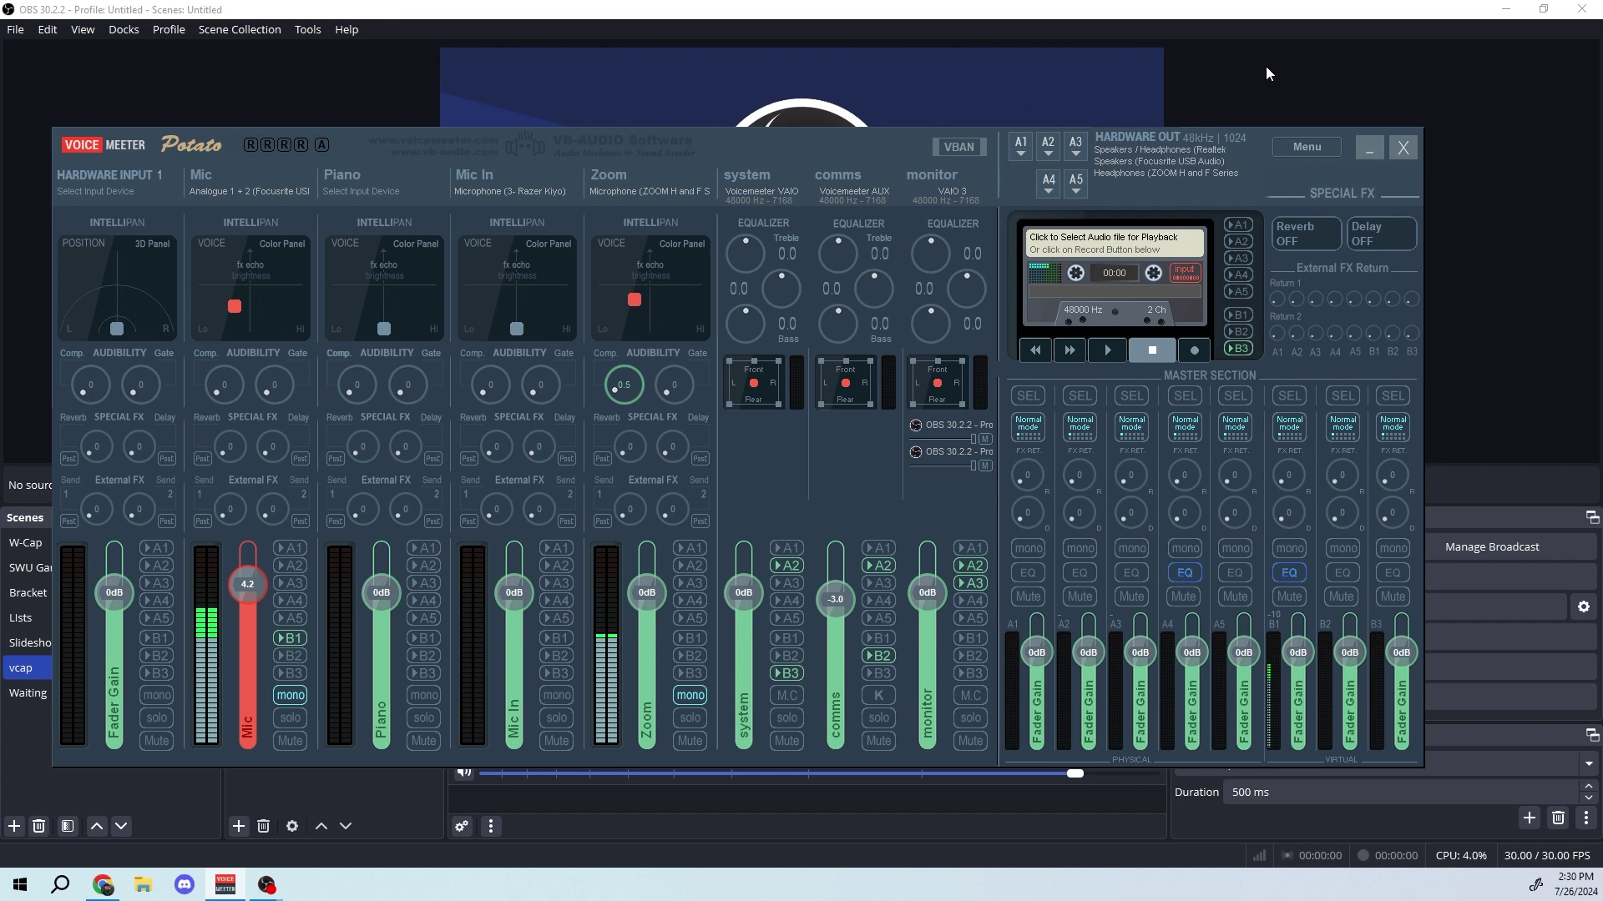
pyautogui.click(1514, 314)
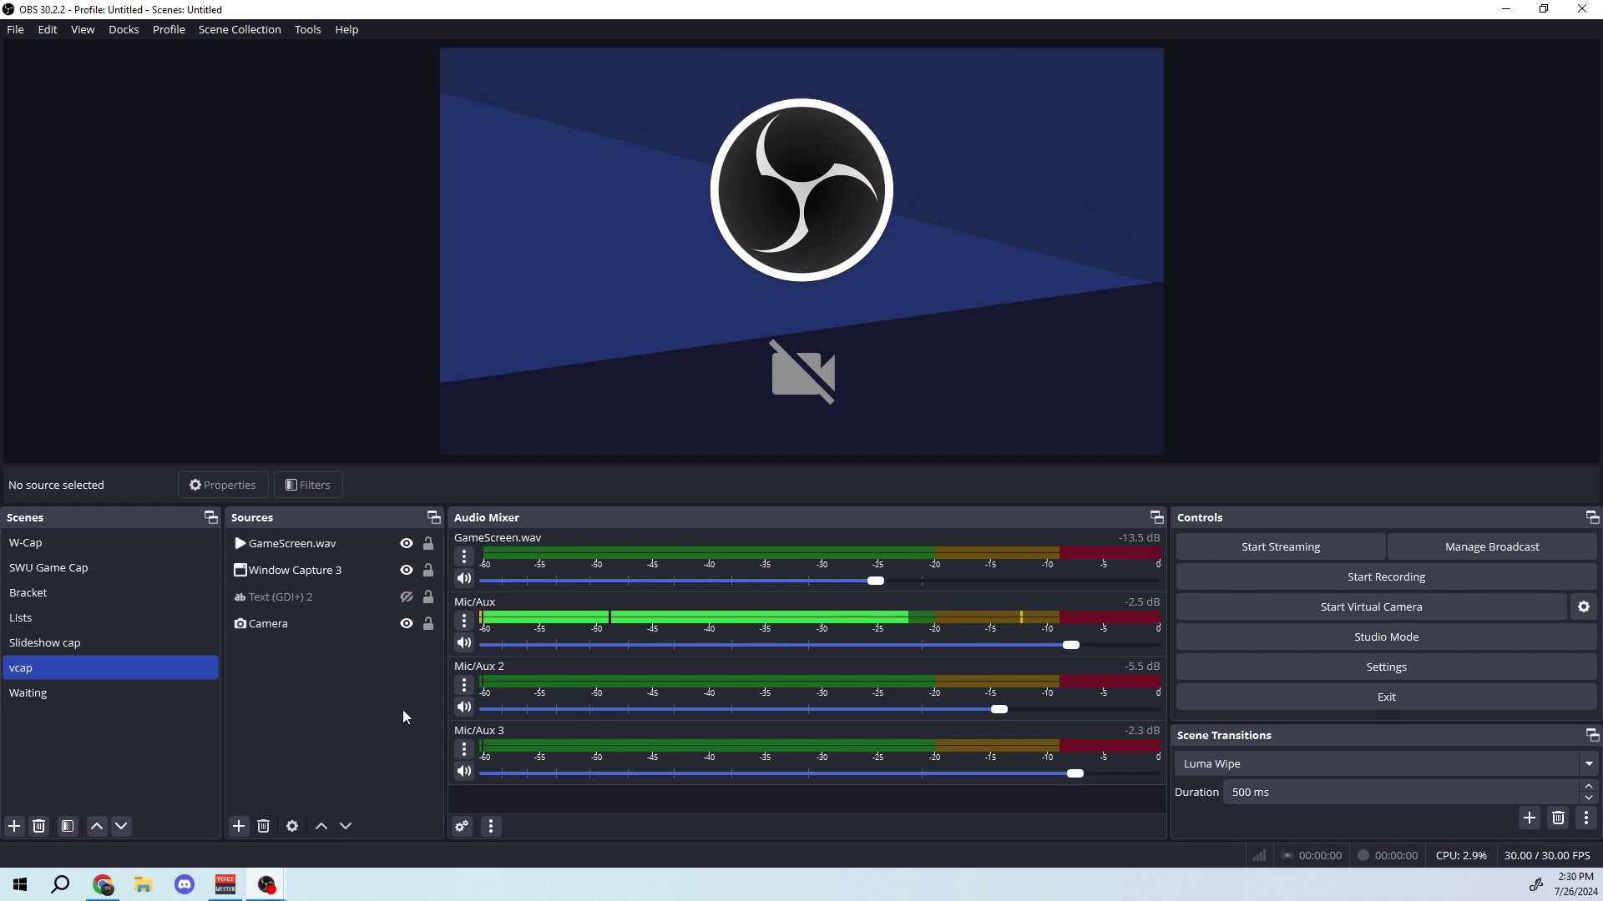
# - Make the hidden Text (GDI+) 2 countdown source visible in the vcap scene
pyautogui.click(253, 599)
pyautogui.click(301, 625)
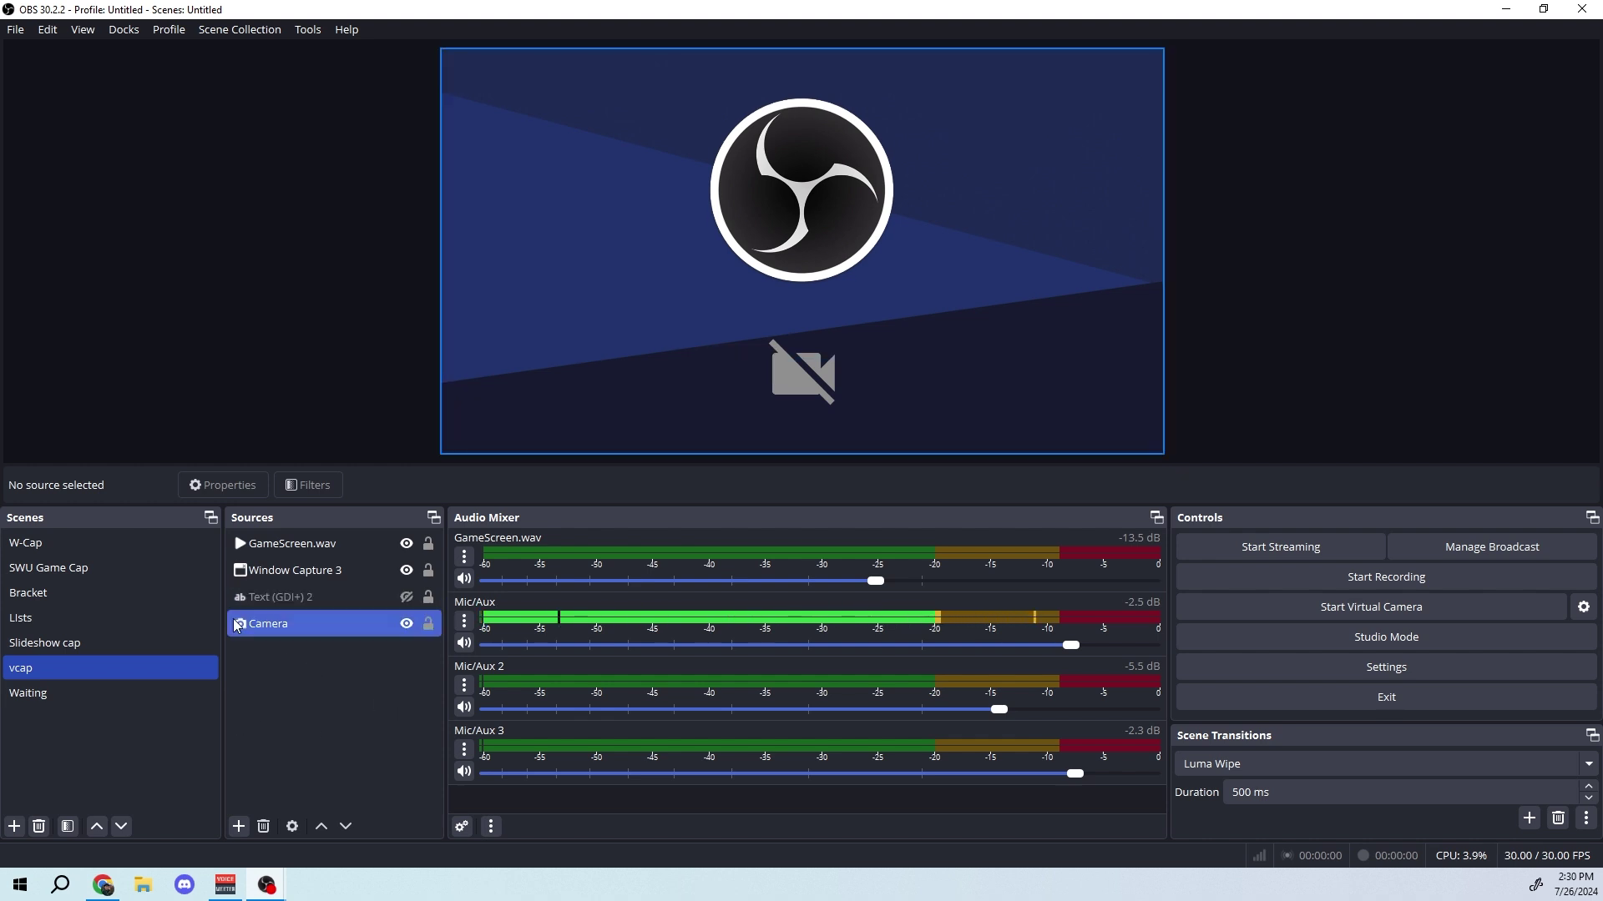
pyautogui.click(351, 598)
pyautogui.click(406, 597)
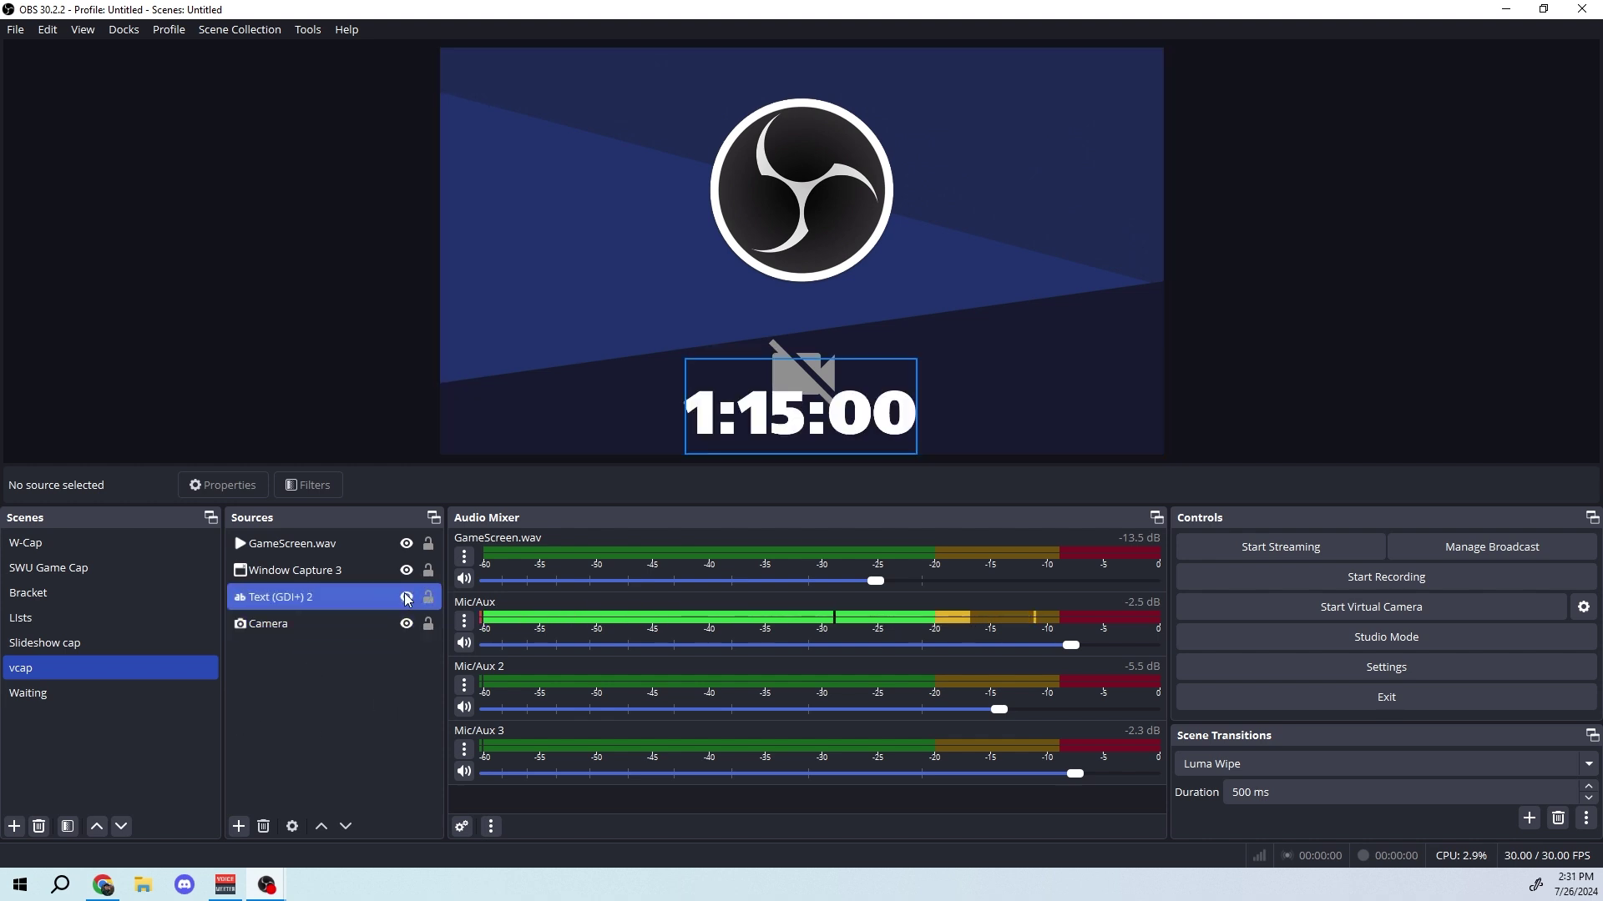
pyautogui.click(714, 441)
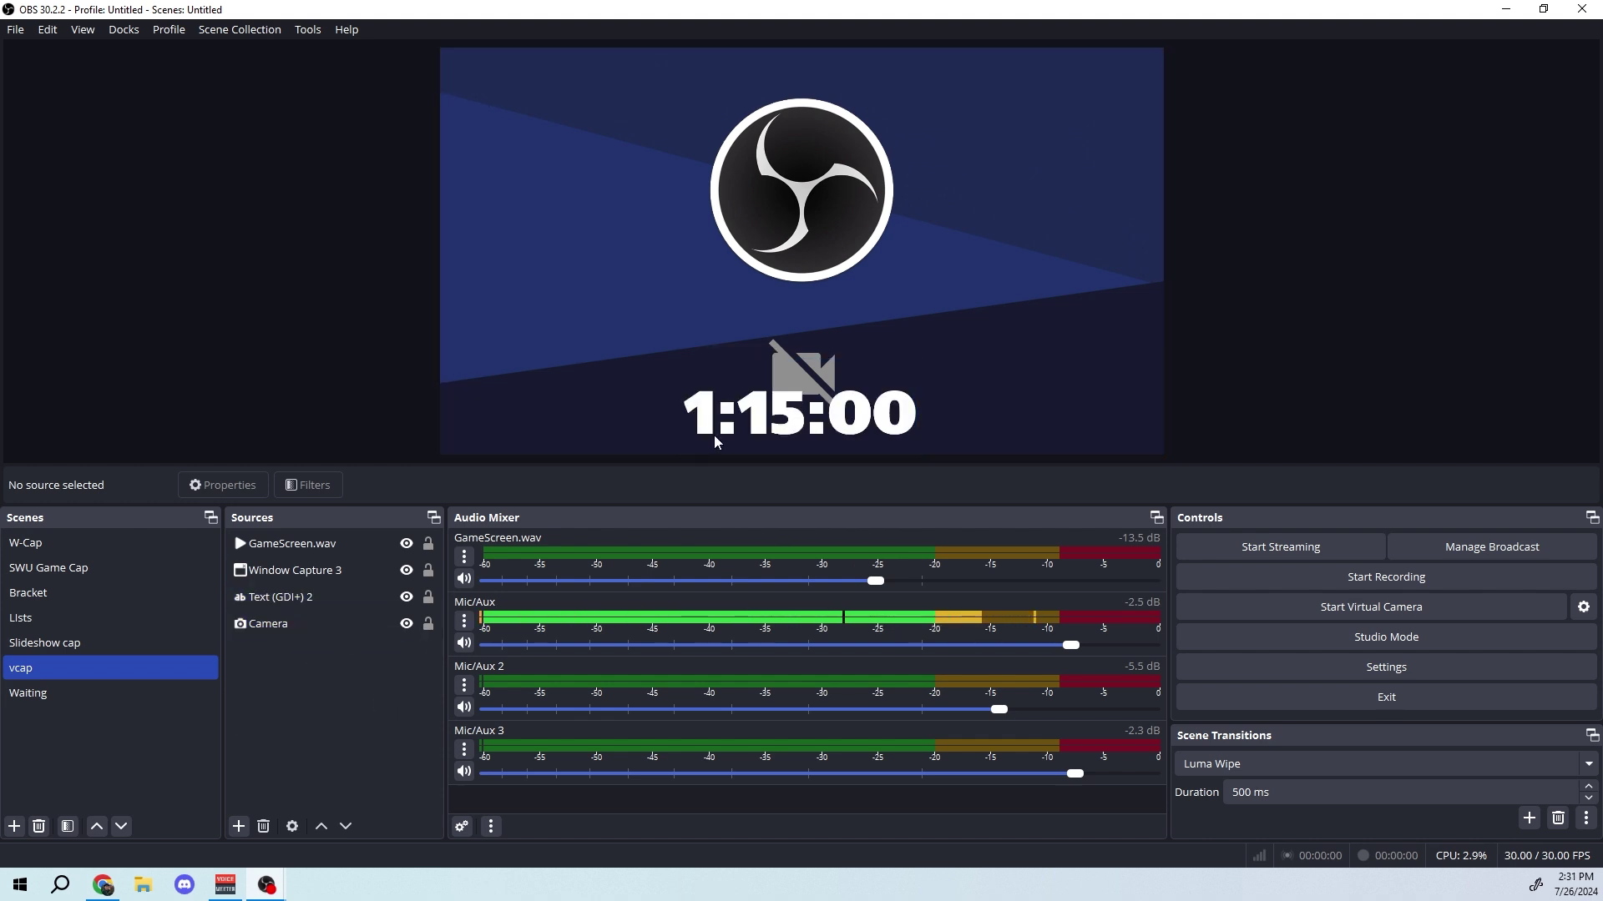
pyautogui.click(761, 415)
pyautogui.click(273, 270)
pyautogui.click(760, 418)
pyautogui.click(184, 264)
# - Switch between the Waiting and vcap scenes to compare their layouts, ending on Waiting
pyautogui.click(104, 689)
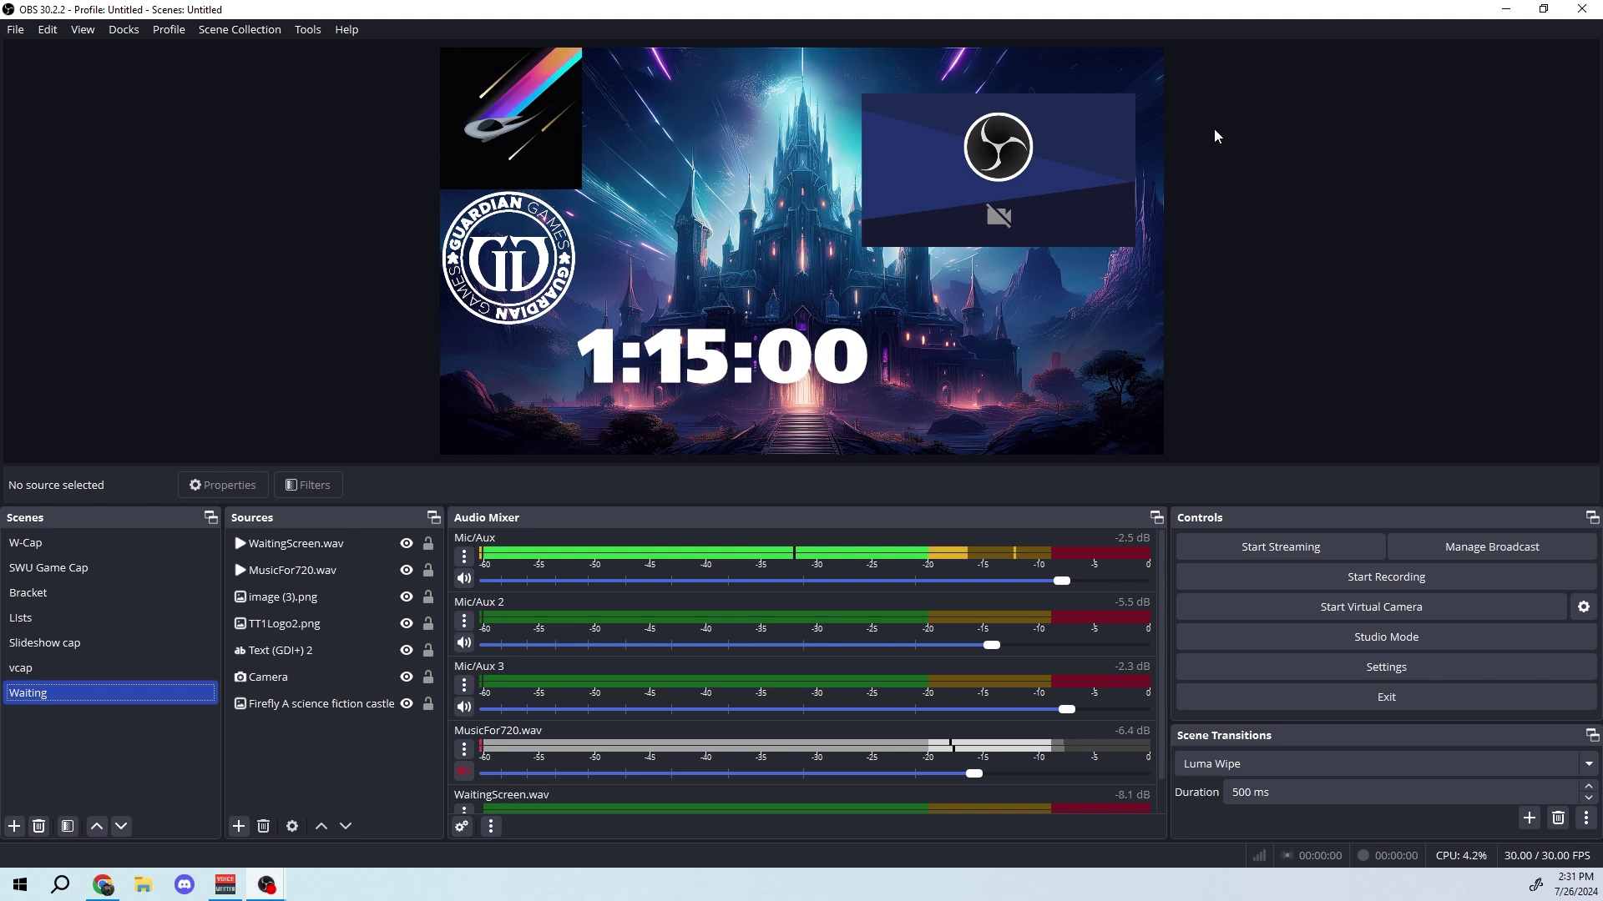
pyautogui.click(113, 669)
pyautogui.click(112, 669)
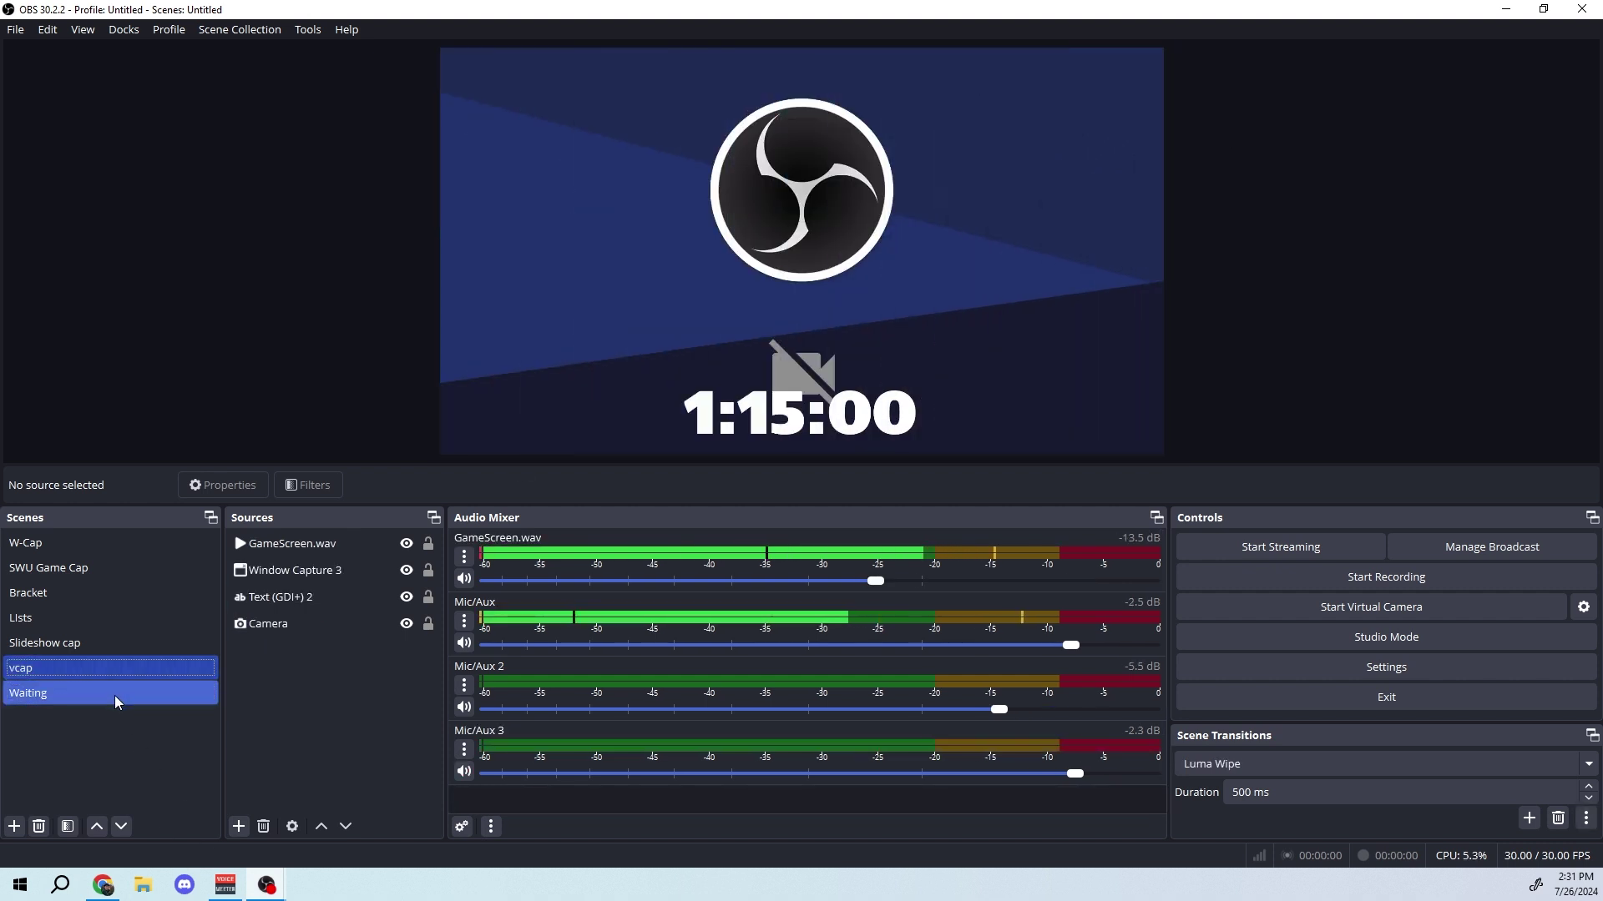
pyautogui.click(114, 689)
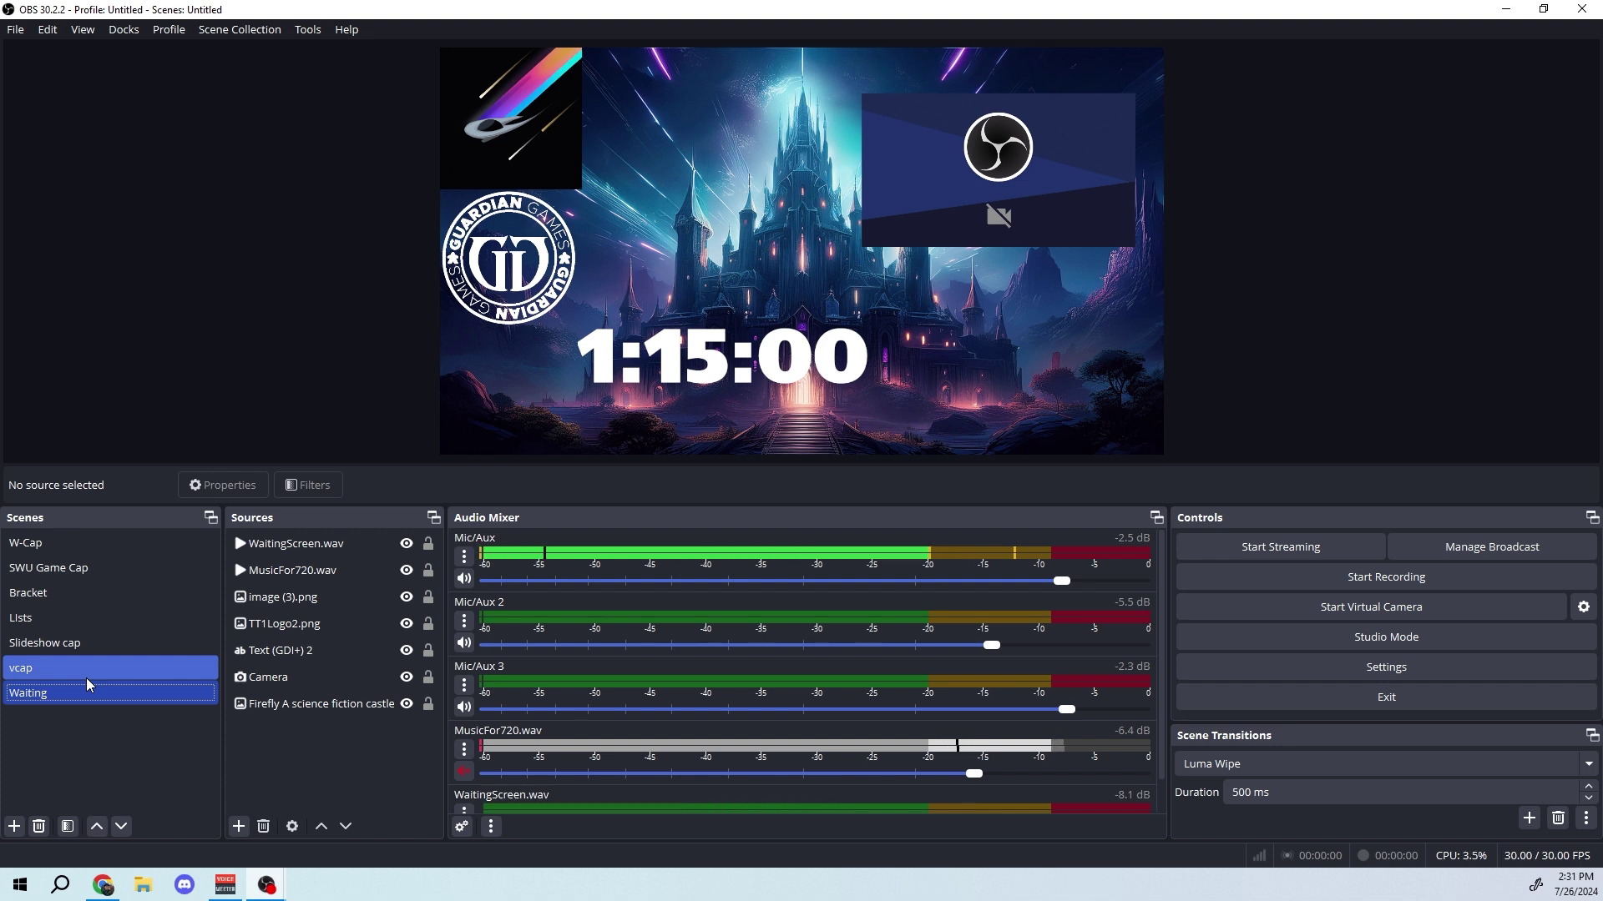
# - Examine the Waiting scene's audio mixer channels and the properties of its MusicFor720.wav media source
pyautogui.scroll(-1, 658, 584)
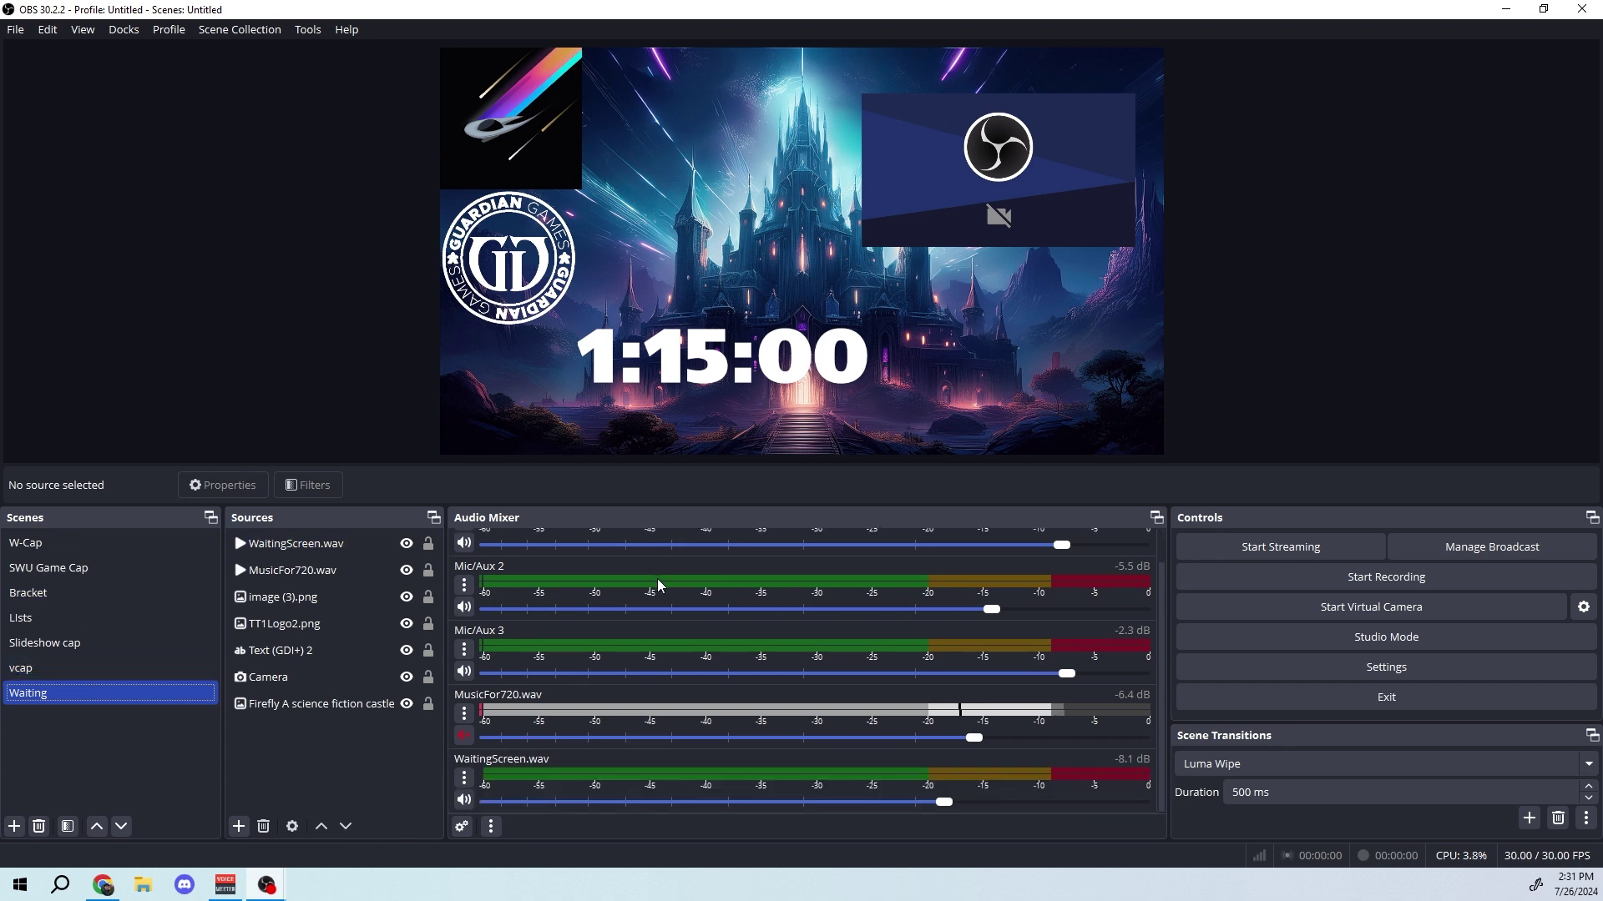
pyautogui.scroll(1, 658, 578)
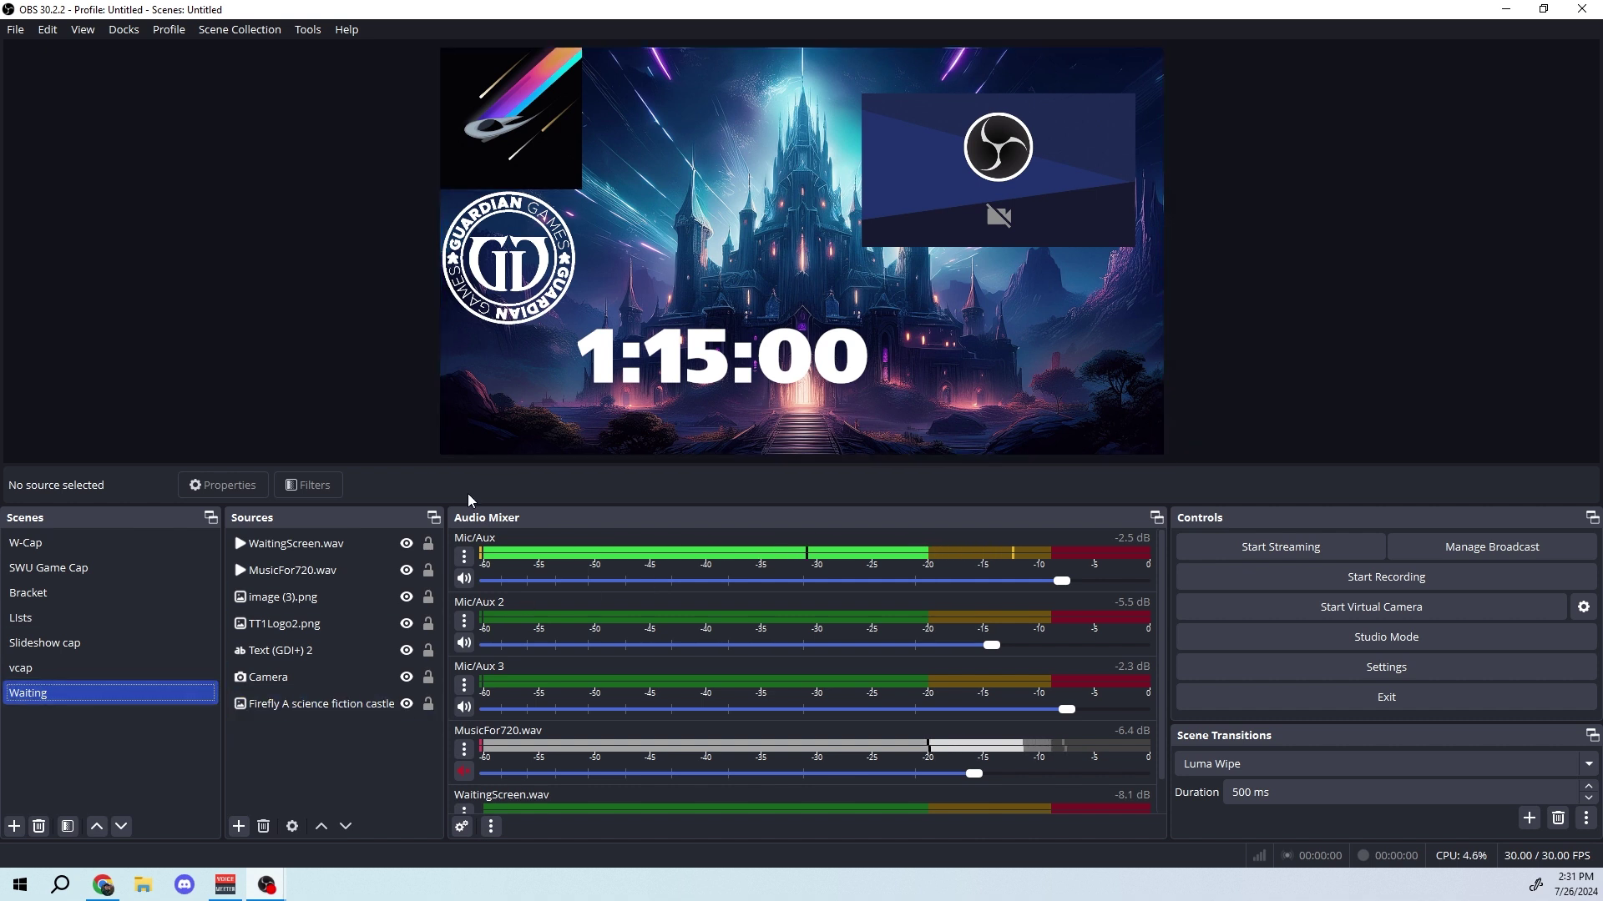
pyautogui.scroll(-1, 597, 683)
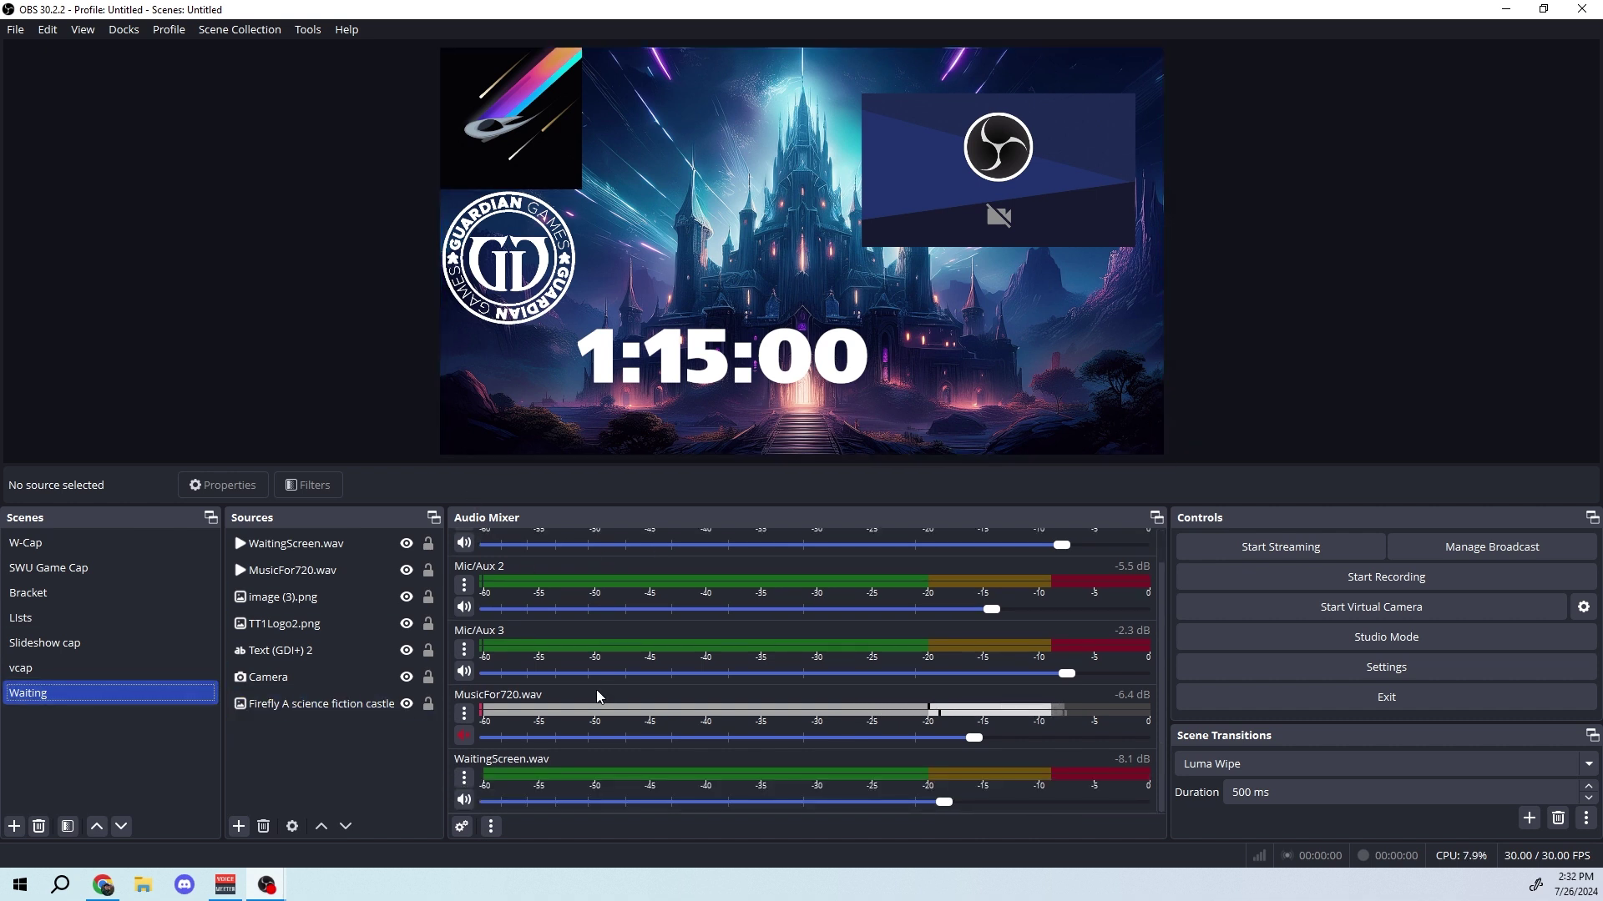
pyautogui.scroll(1, 509, 659)
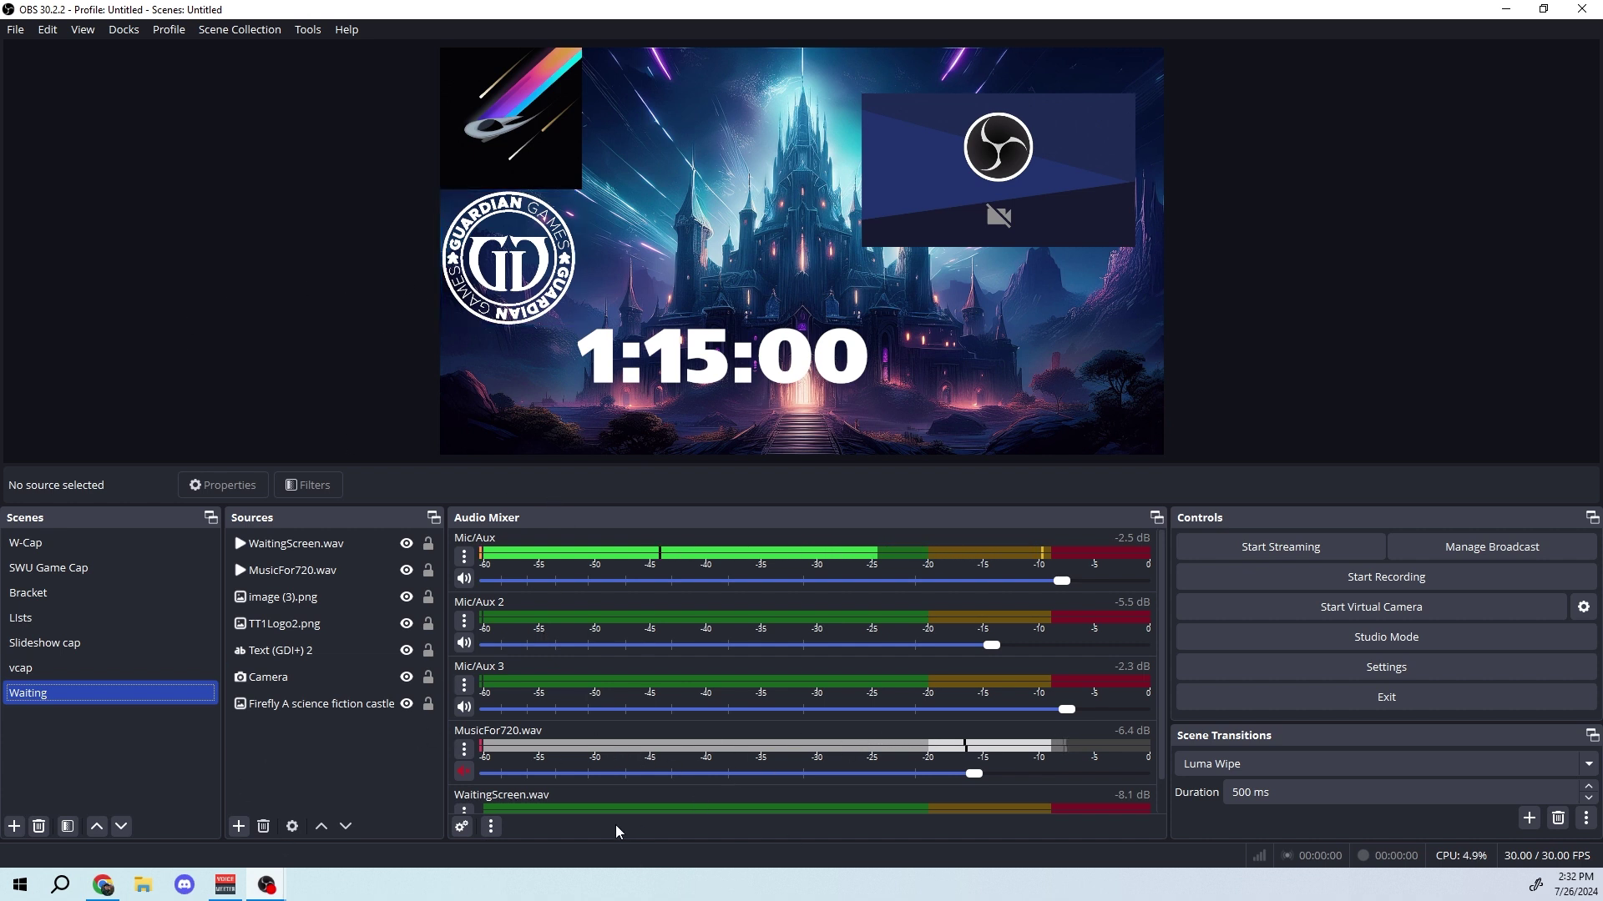
pyautogui.click(292, 570)
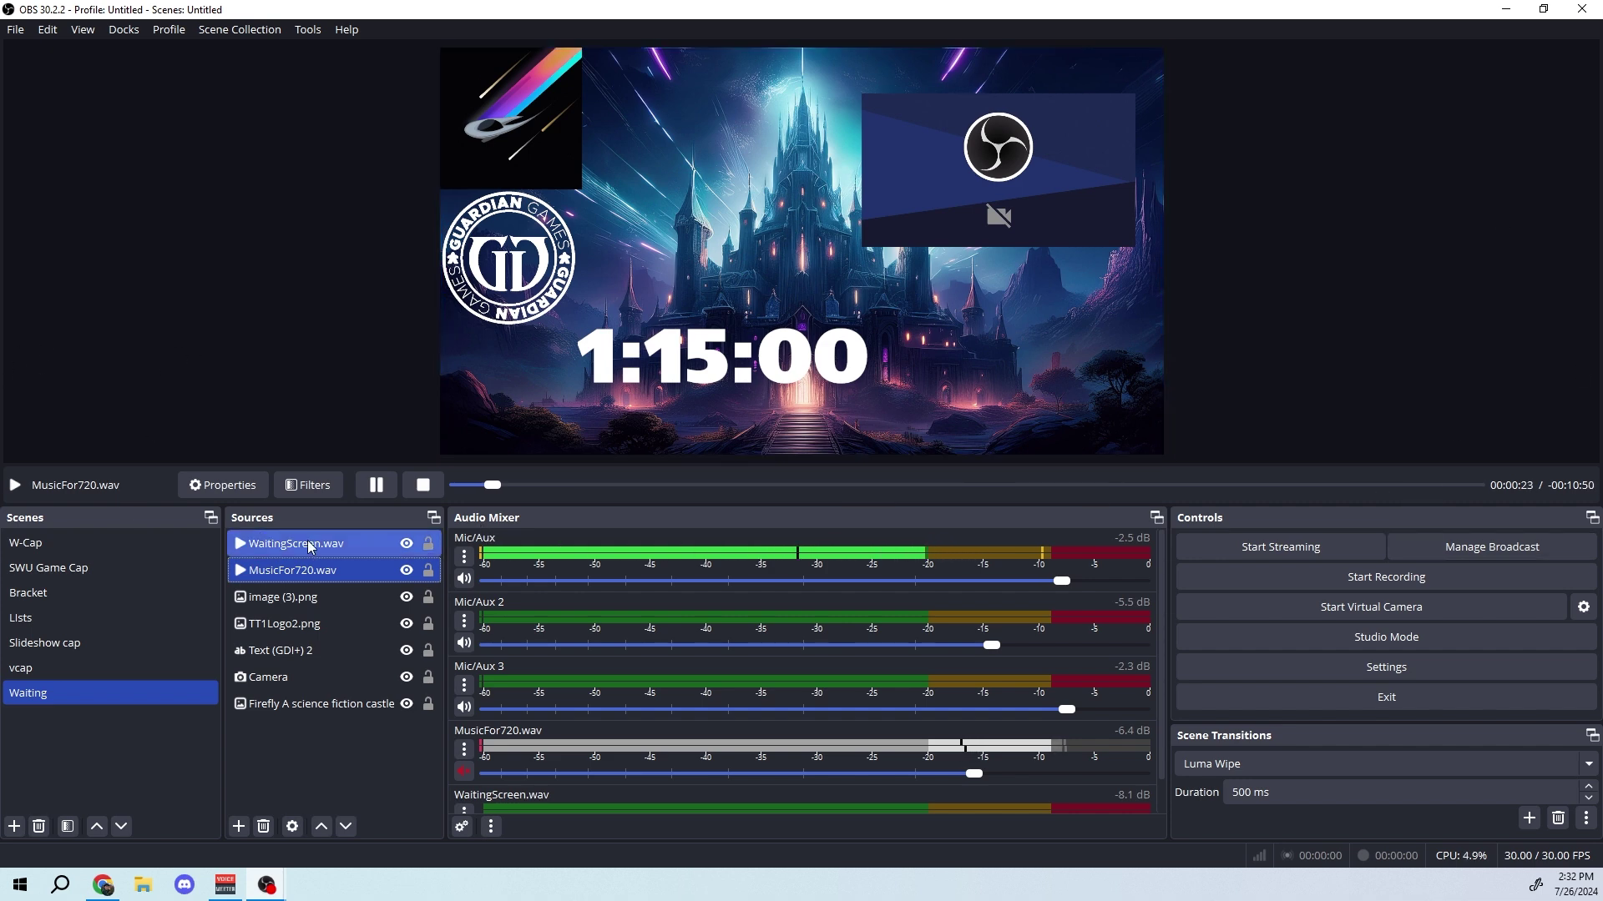
pyautogui.doubleClick(311, 571)
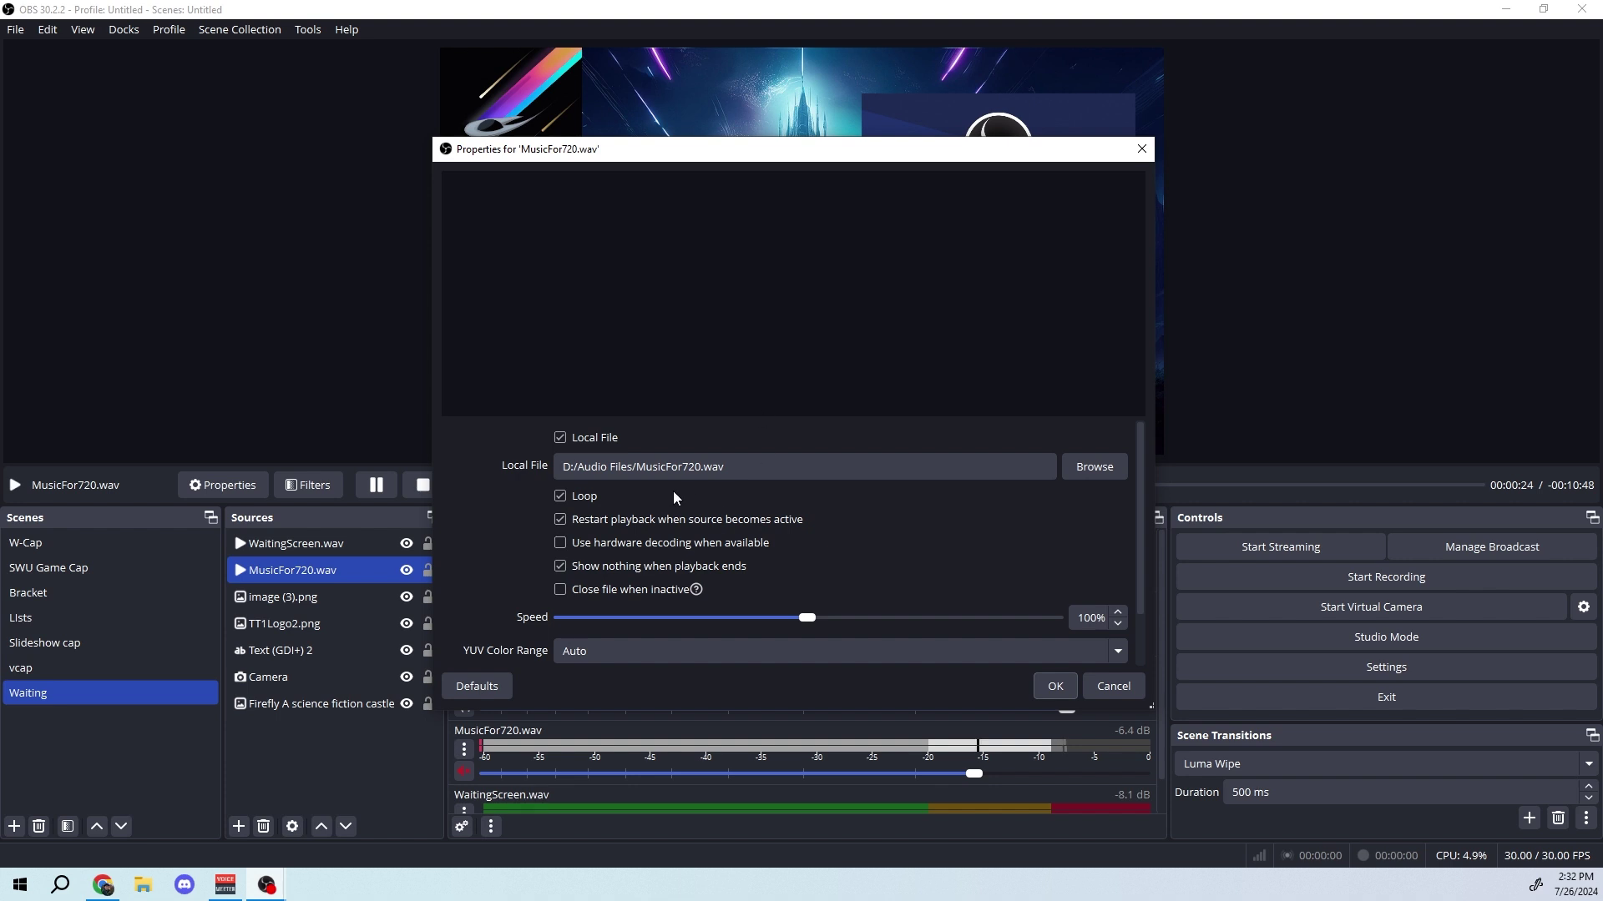
pyautogui.click(1141, 149)
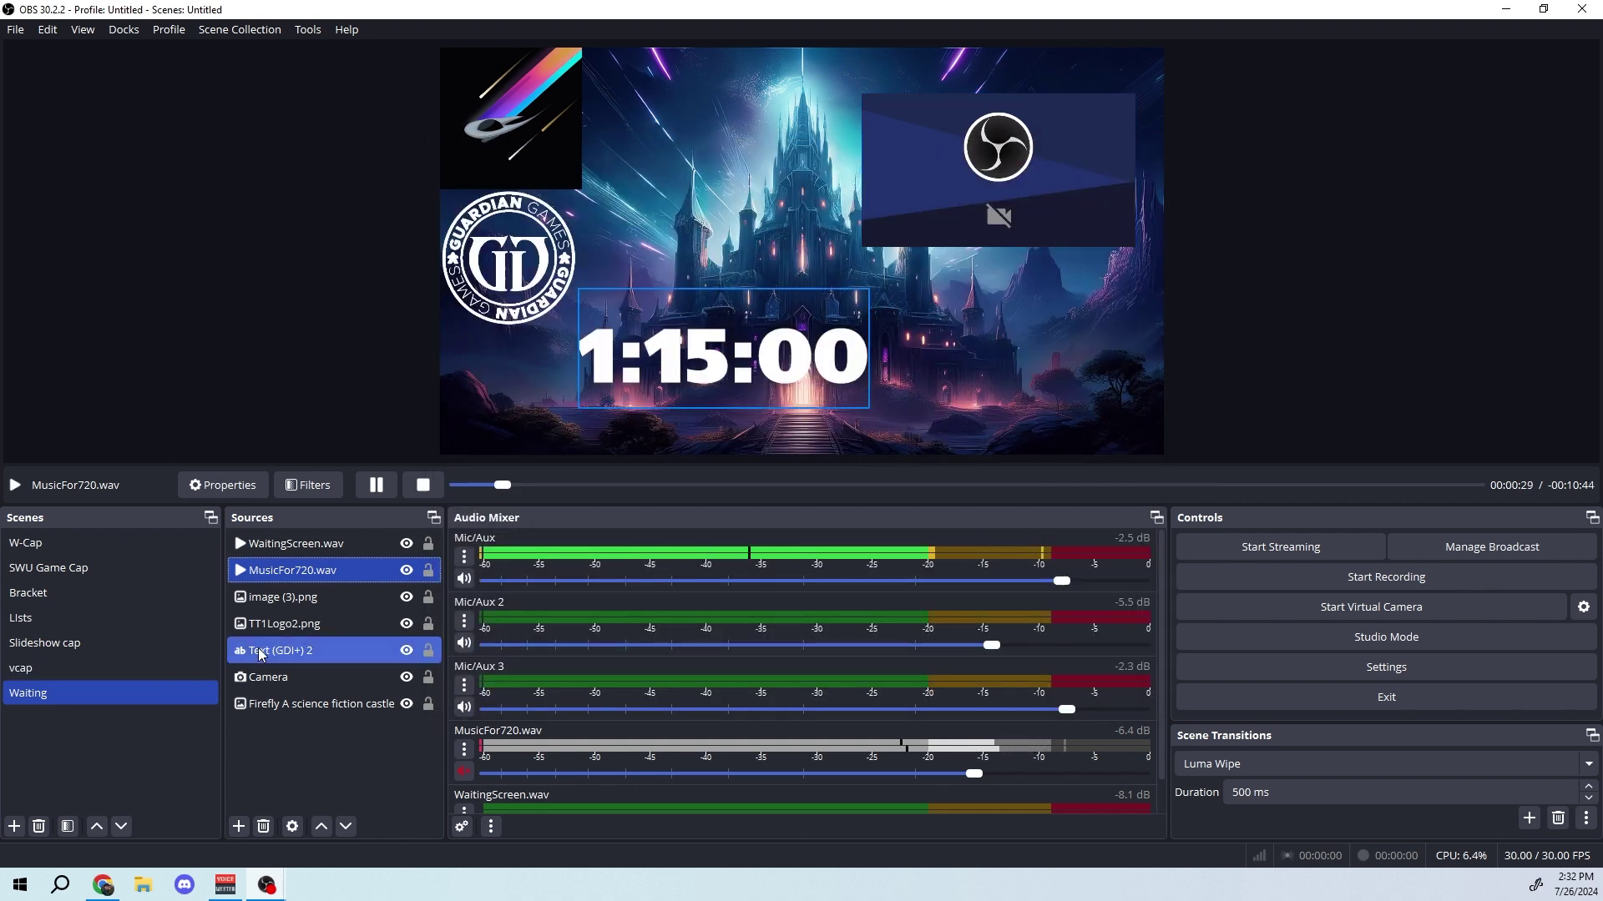
# - Highlight the Waiting scene's image (3).png, TT1Logo2.png, Camera and castle background sources one by one, then clear the selection
pyautogui.click(300, 598)
pyautogui.click(299, 628)
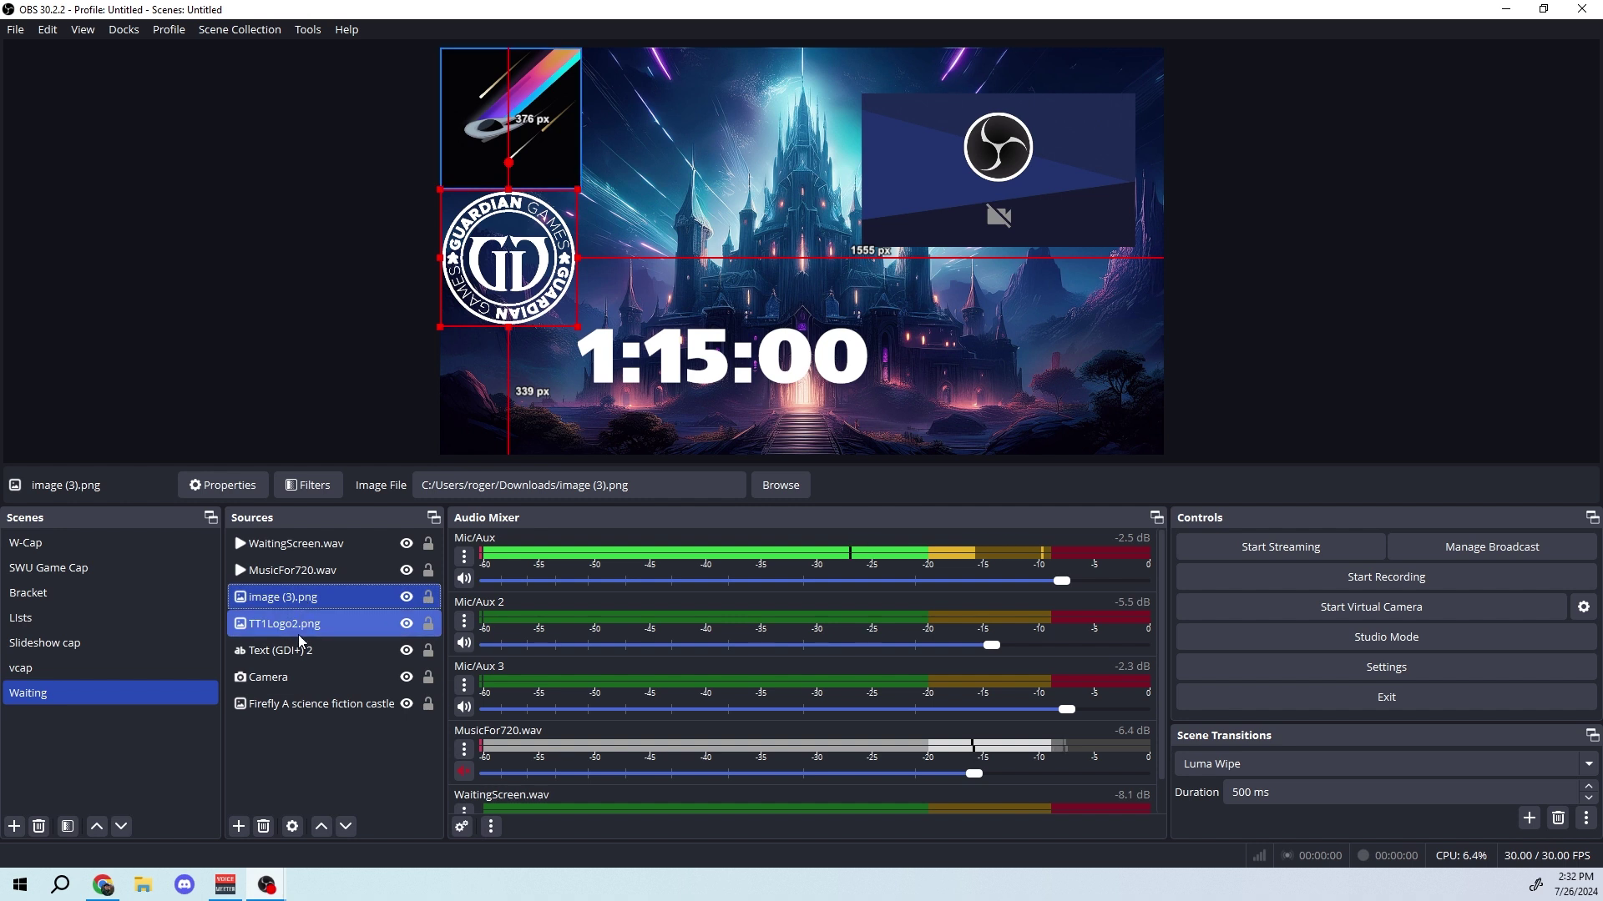
pyautogui.click(320, 683)
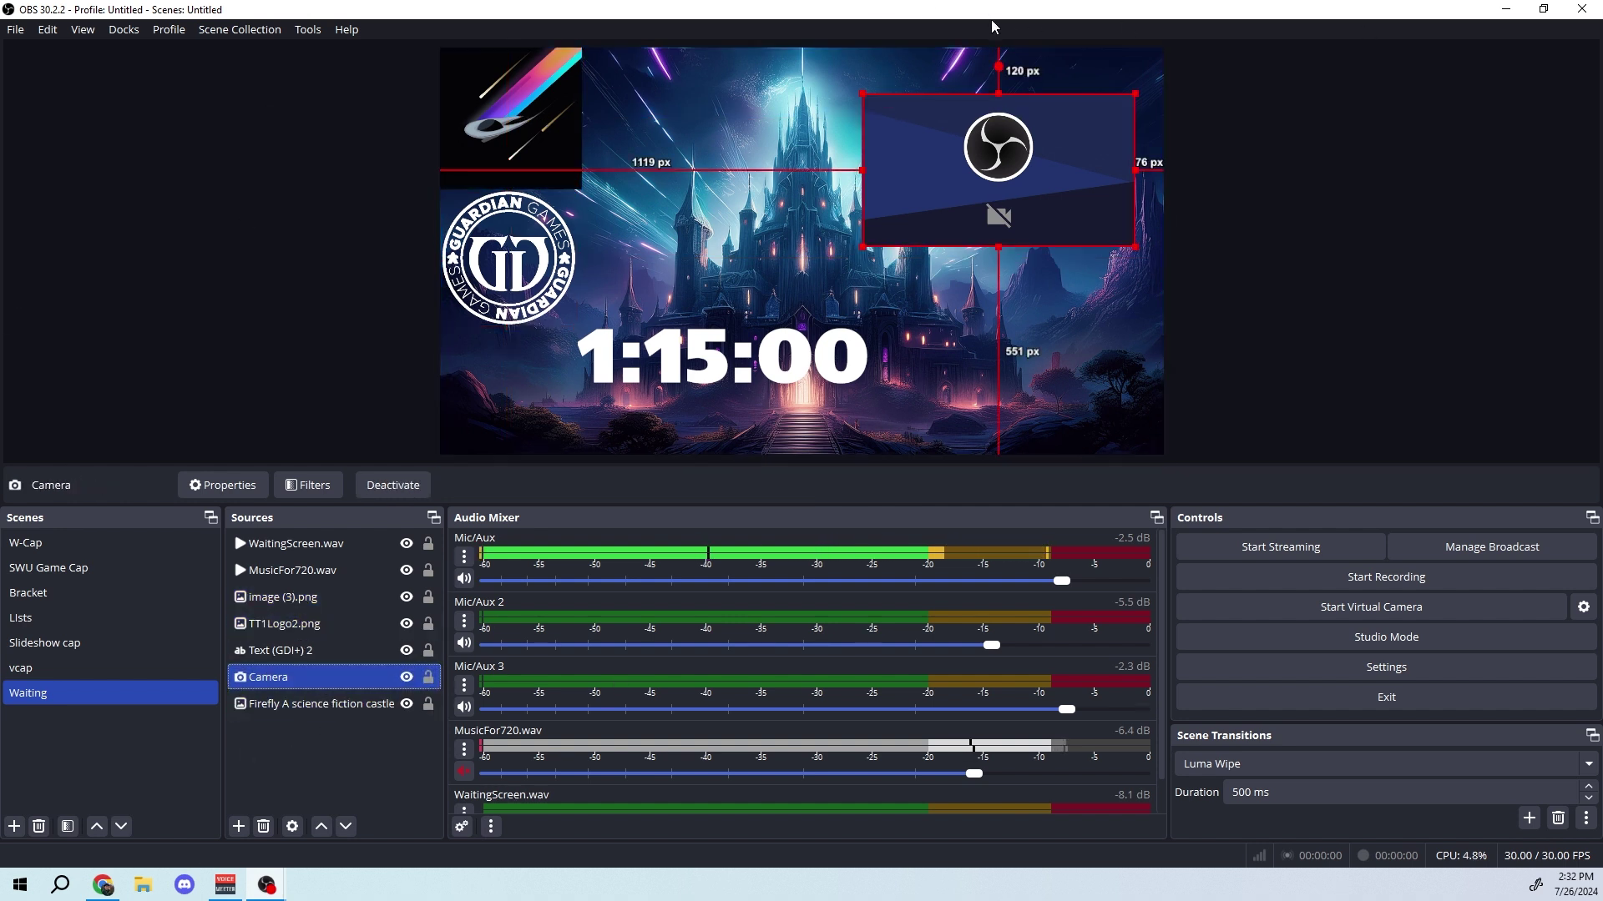
pyautogui.click(329, 707)
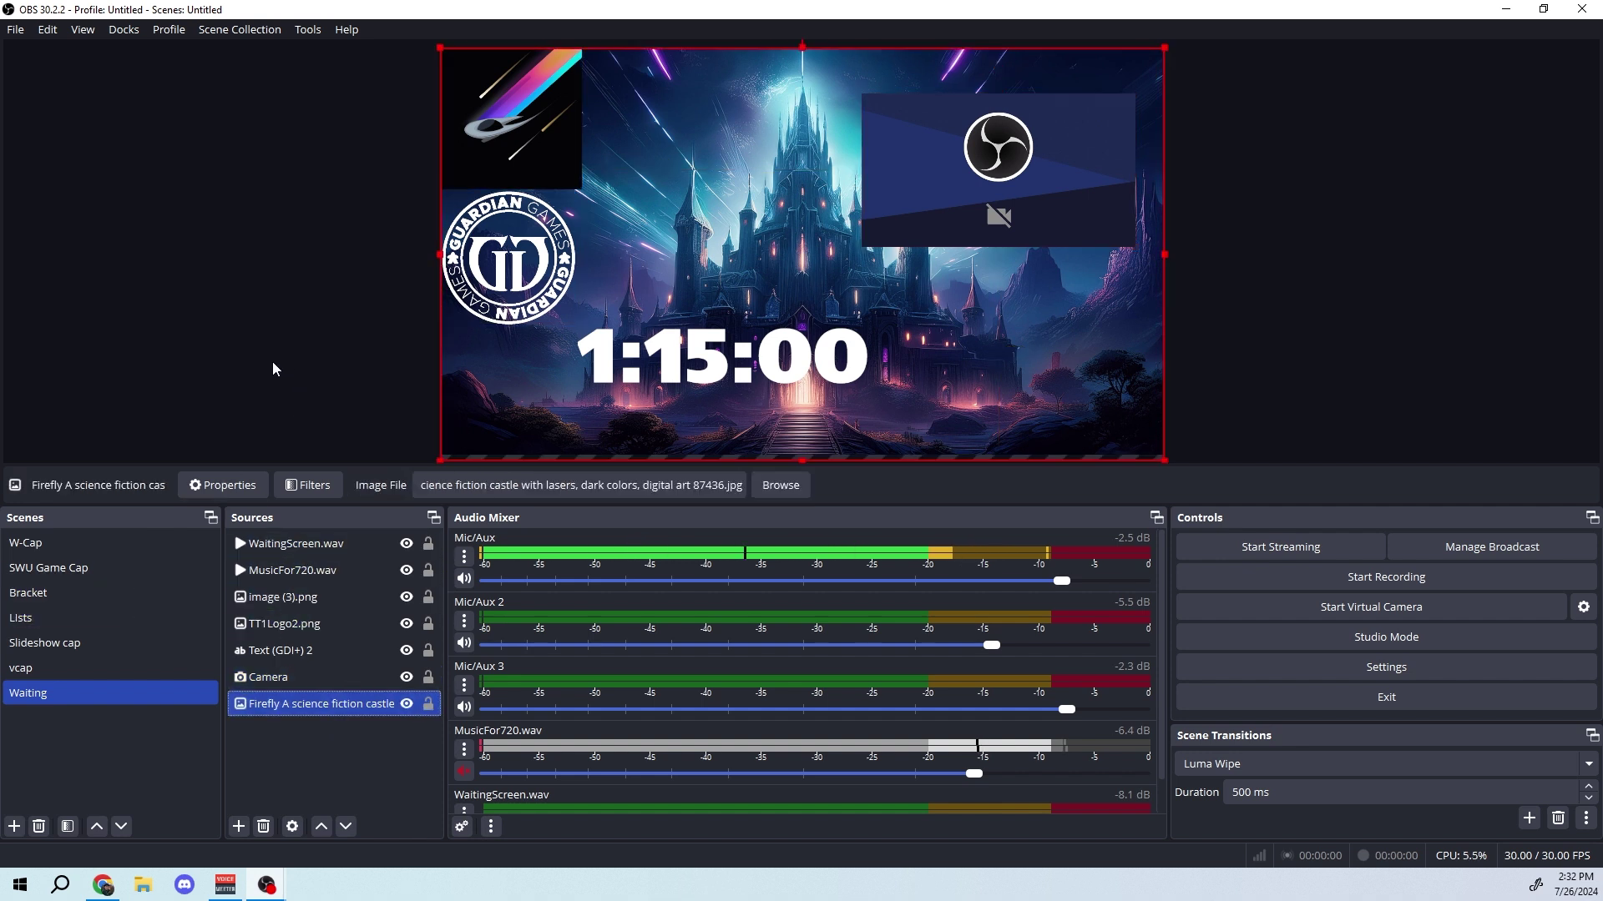
pyautogui.click(213, 177)
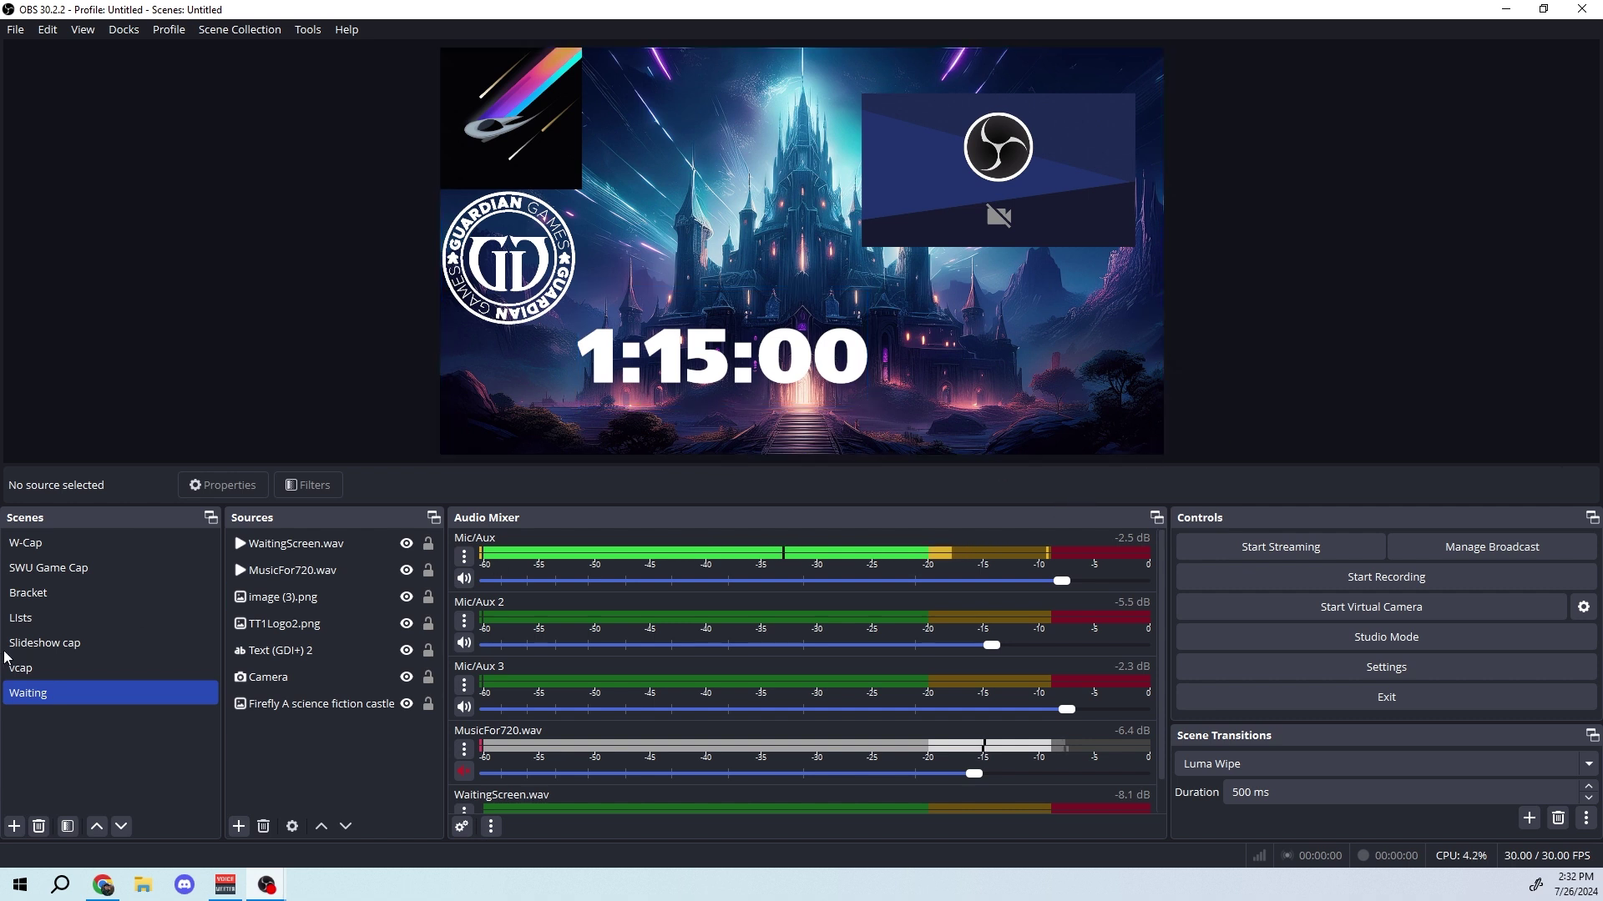
# - Compare the Text (GDI+) 2 countdown source in the Waiting scene with the same source in the vcap scene
pyautogui.click(314, 647)
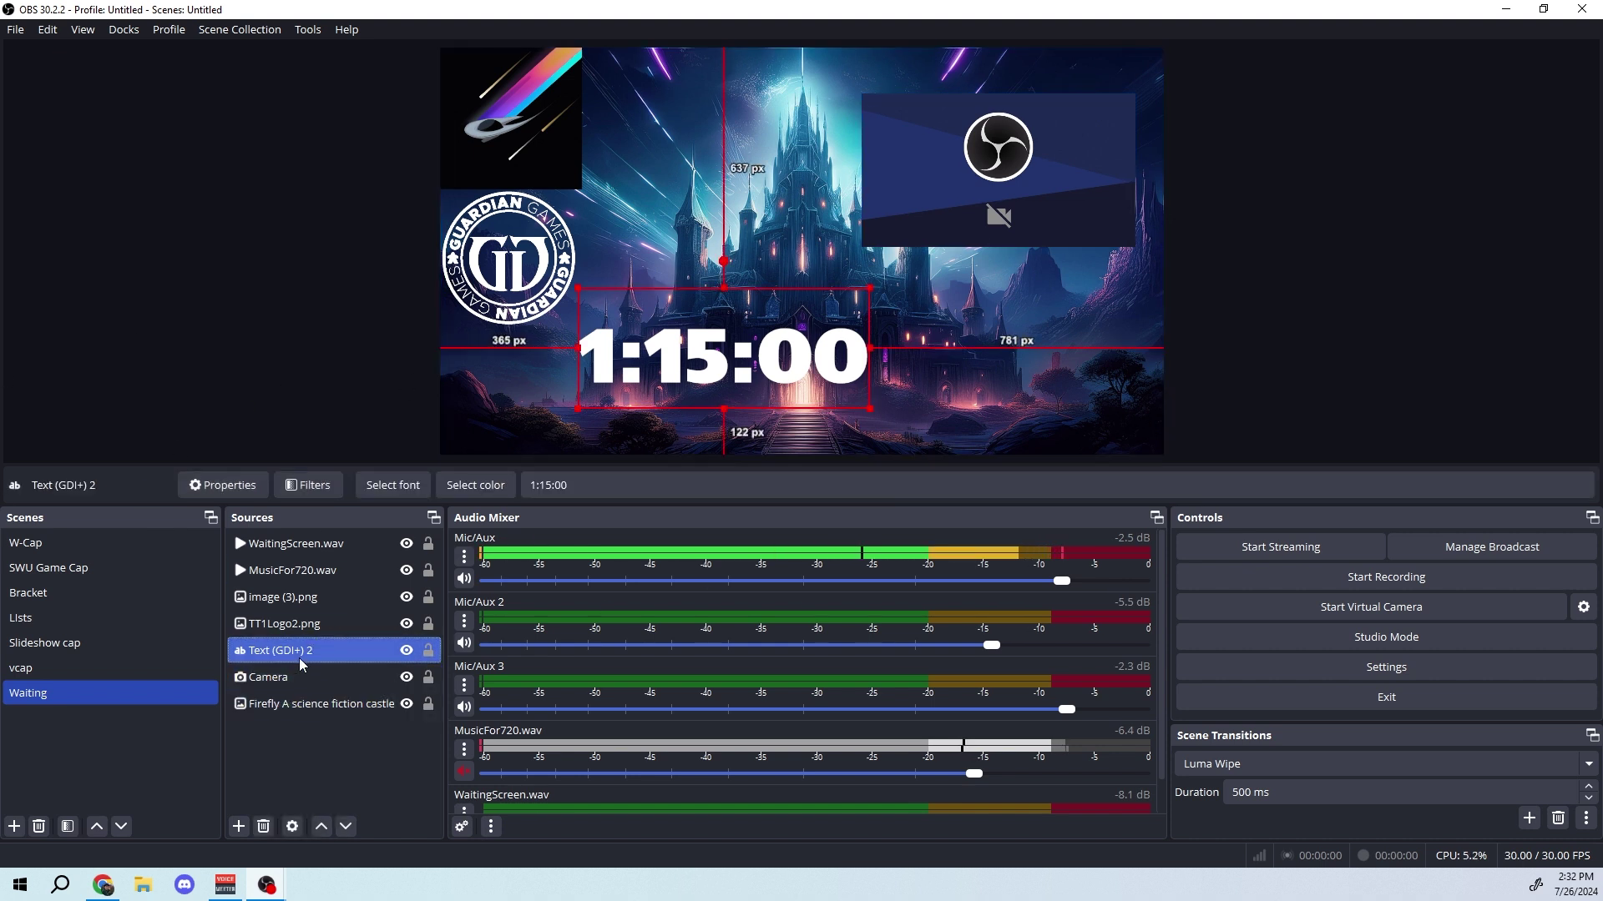
pyautogui.click(173, 670)
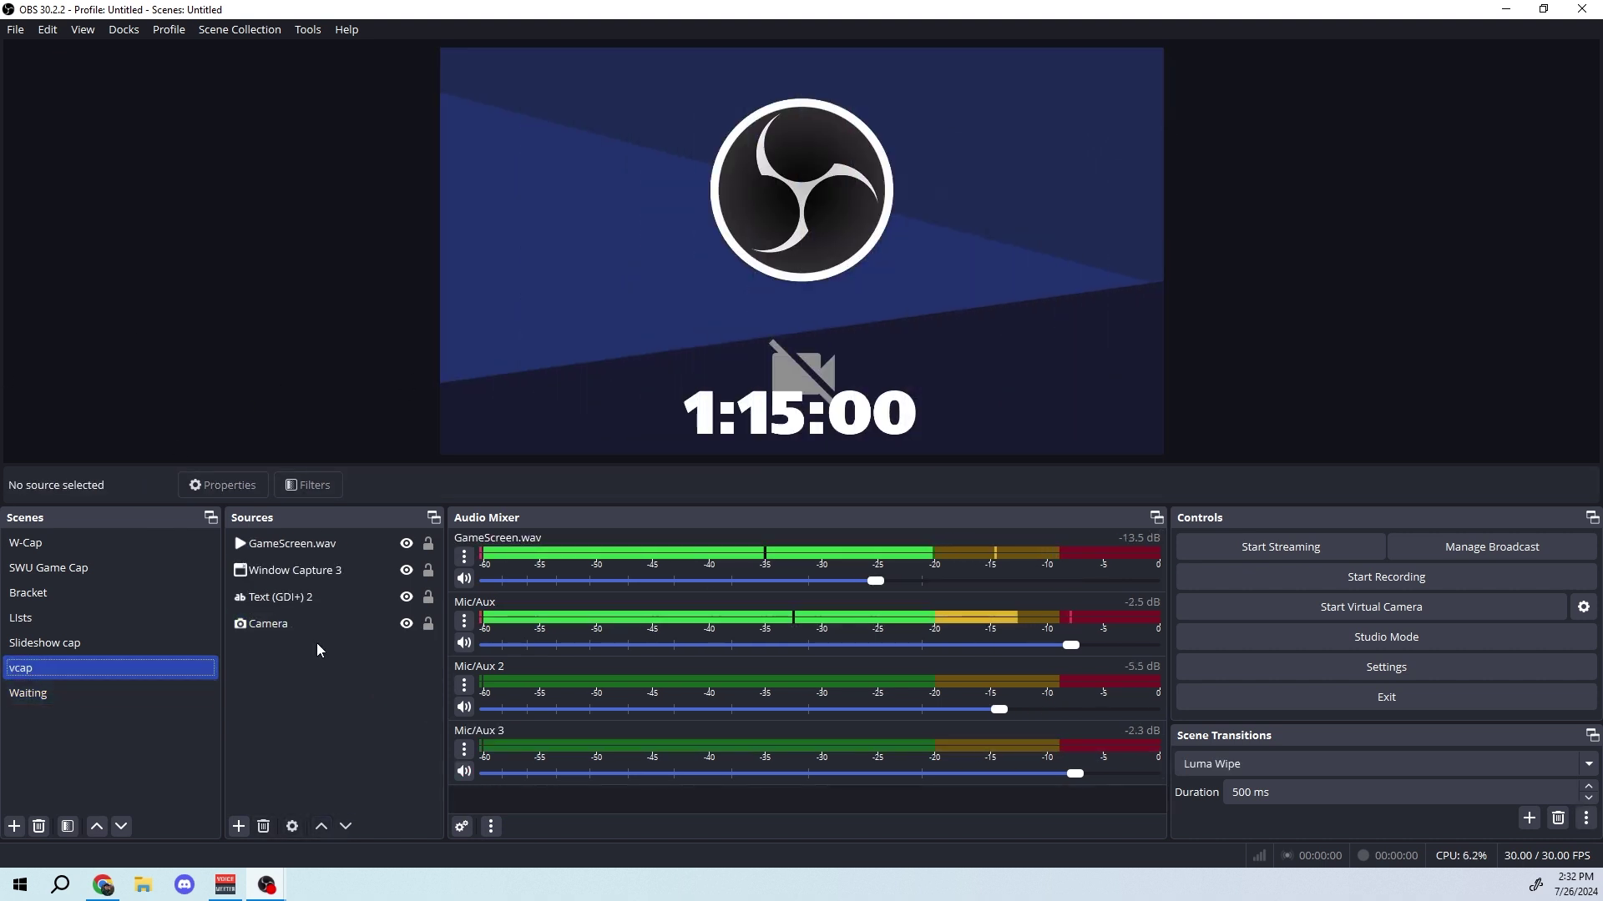
pyautogui.click(307, 596)
pyautogui.click(364, 710)
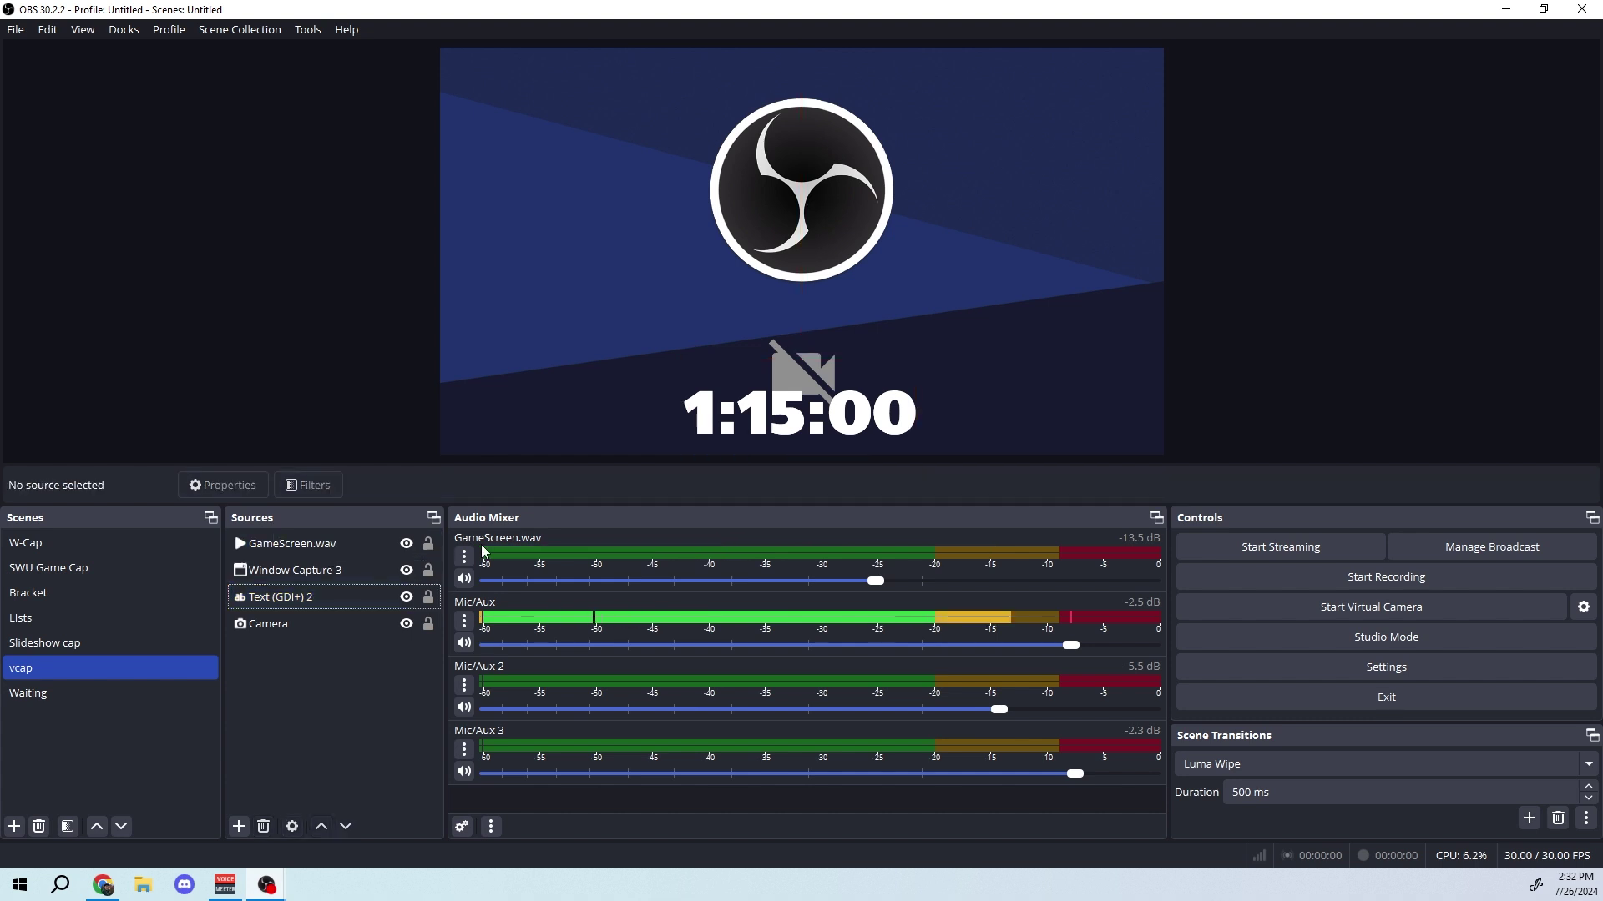
pyautogui.click(285, 593)
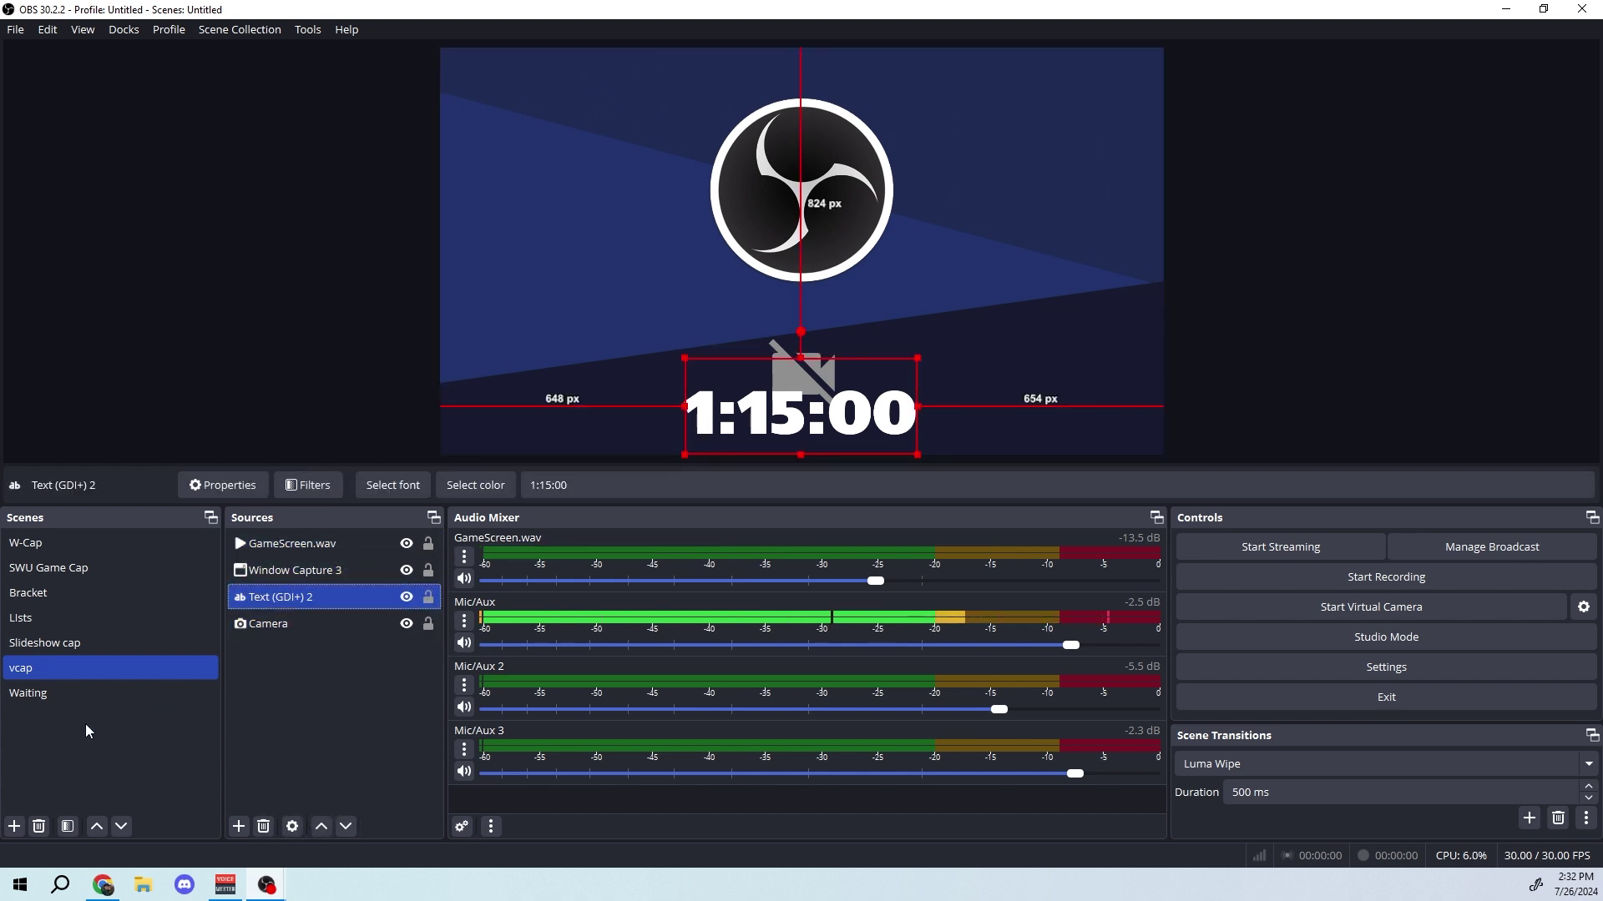
pyautogui.click(325, 702)
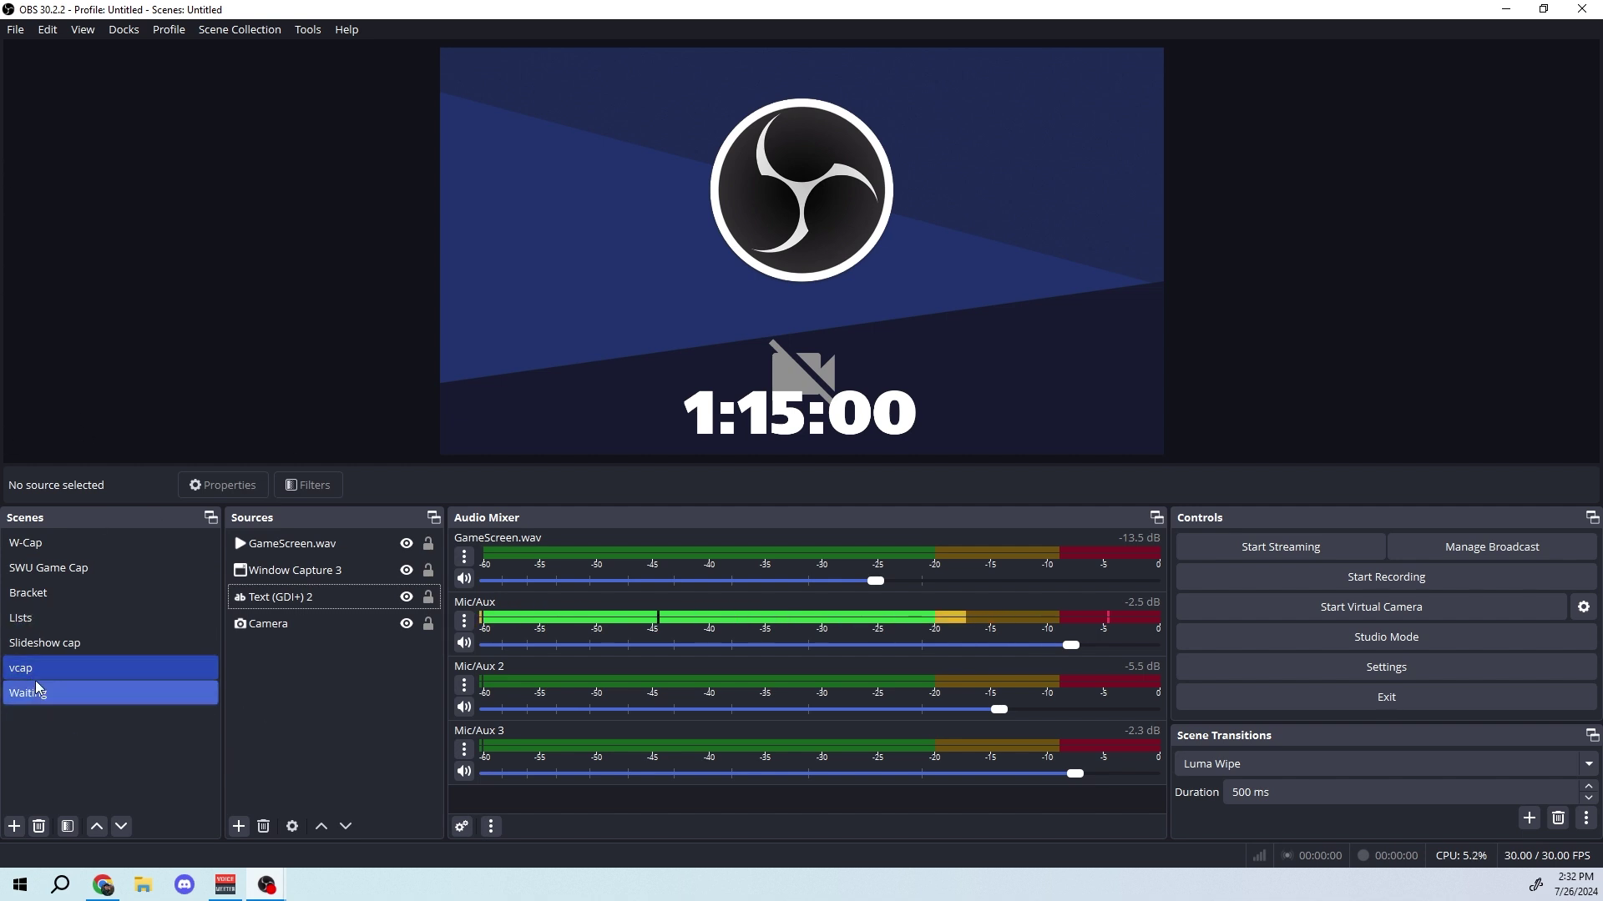
pyautogui.click(319, 620)
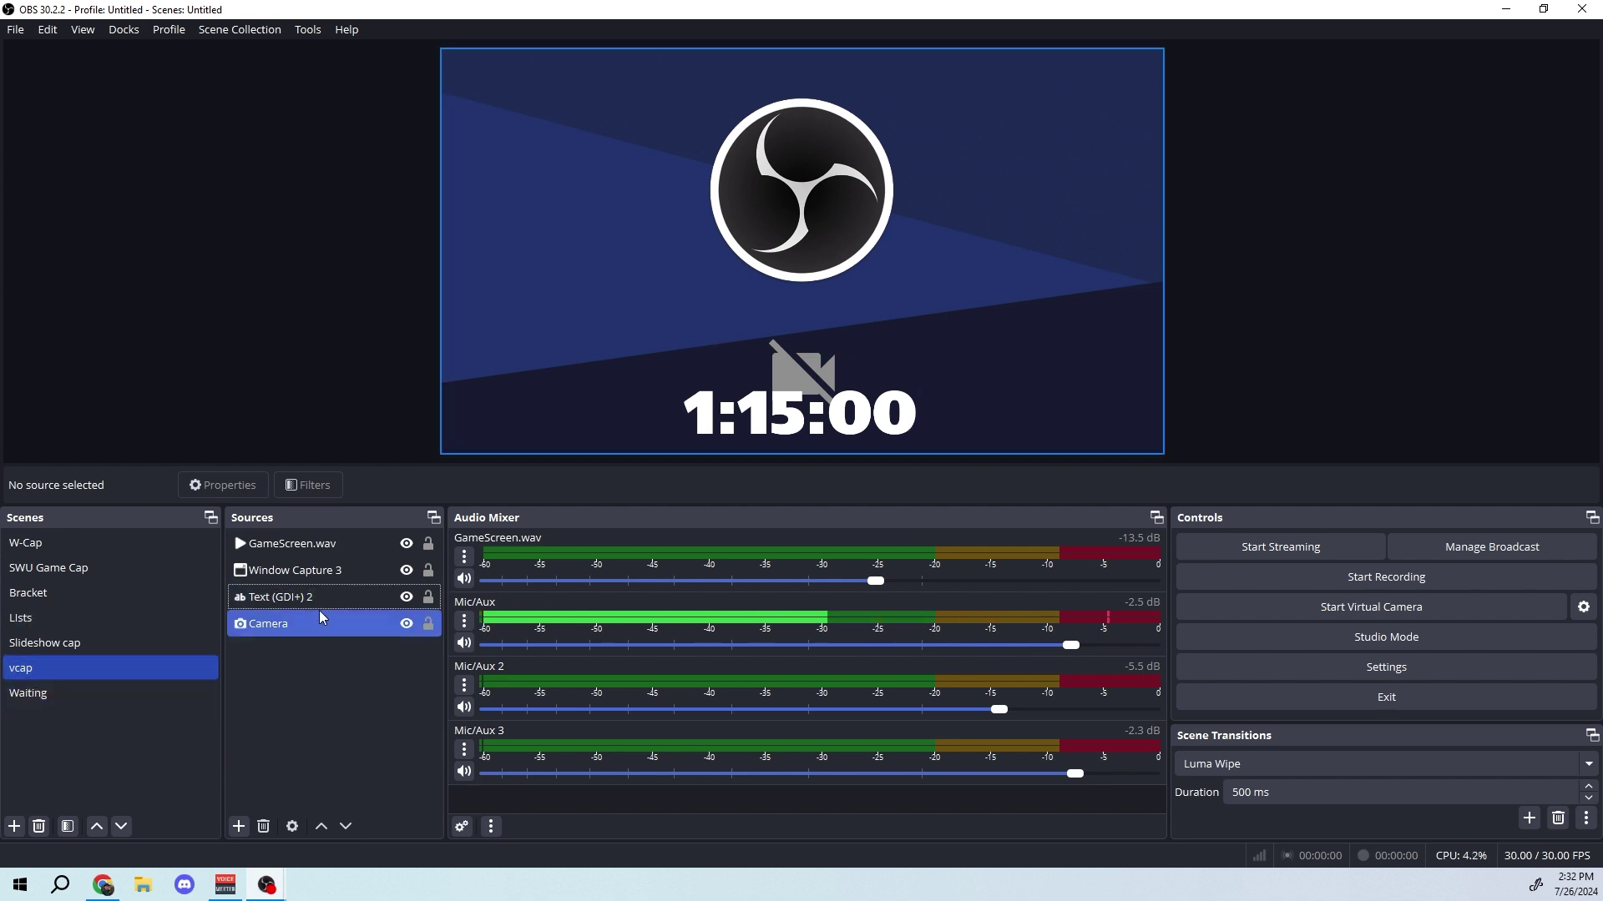
pyautogui.click(320, 684)
pyautogui.click(293, 599)
pyautogui.click(276, 709)
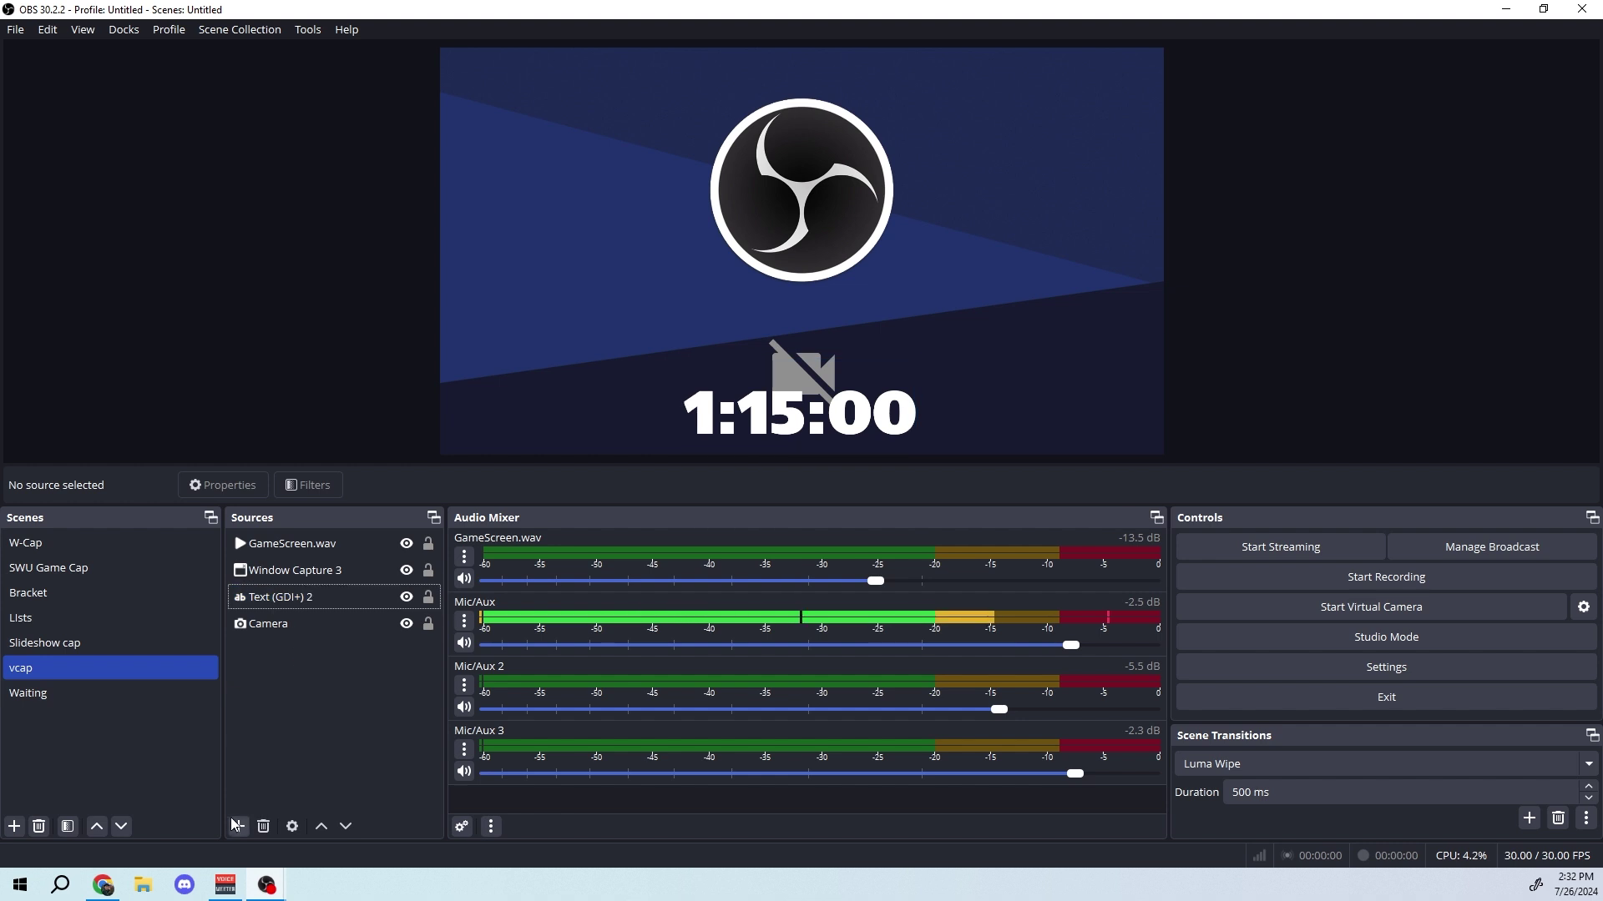
# - Review the existing text sources that can be added to the vcap scene, and cancel without adding one
pyautogui.click(238, 827)
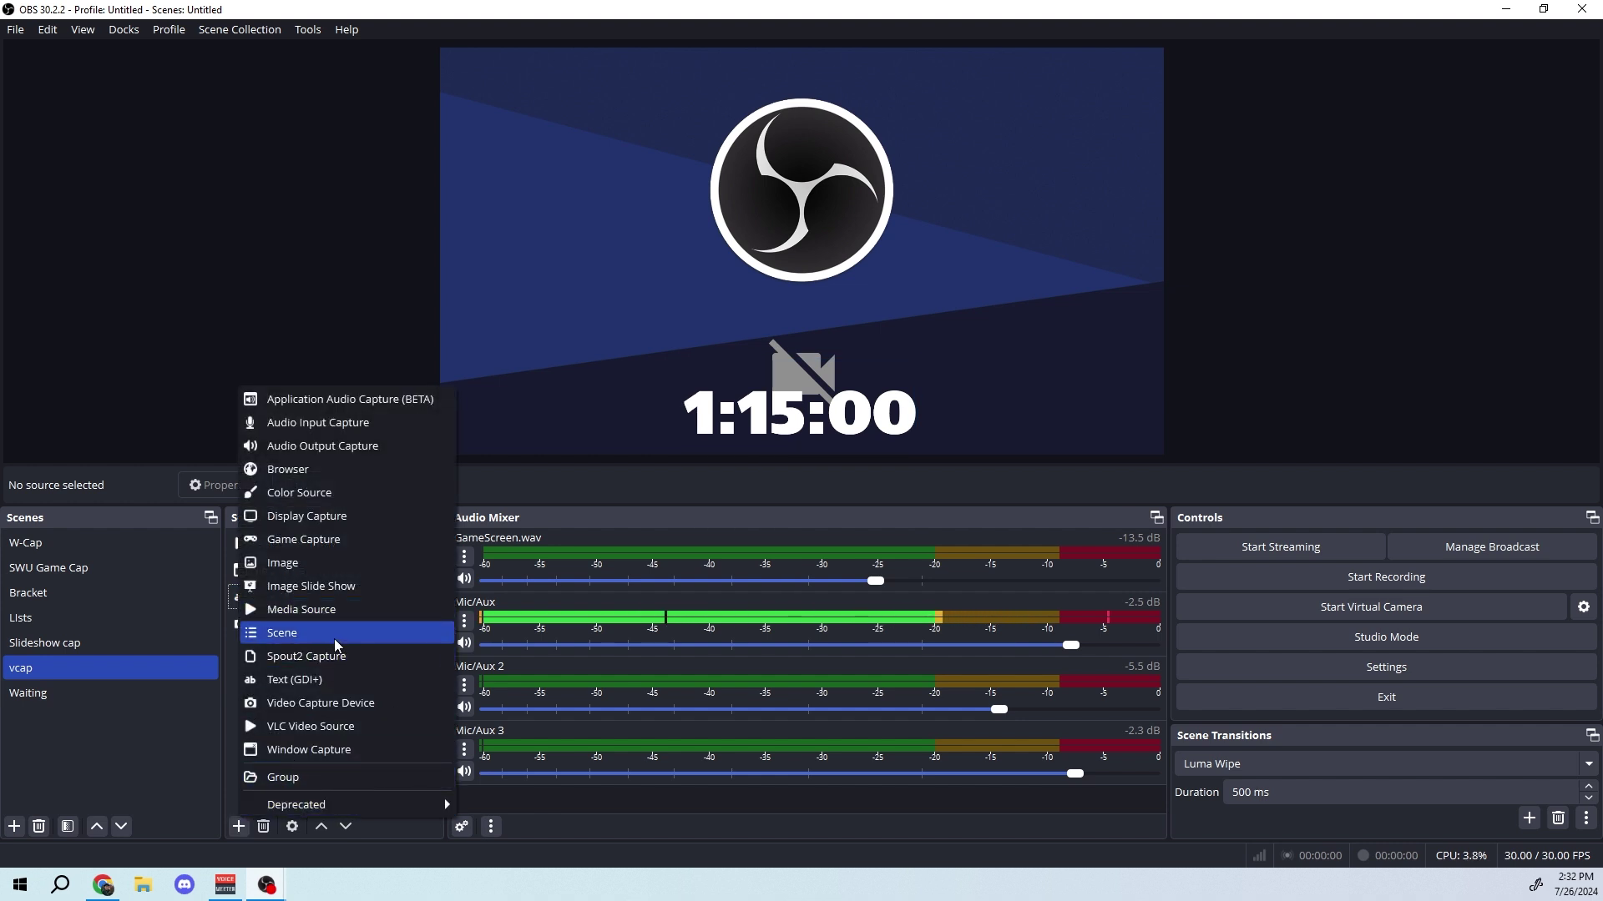
pyautogui.click(334, 682)
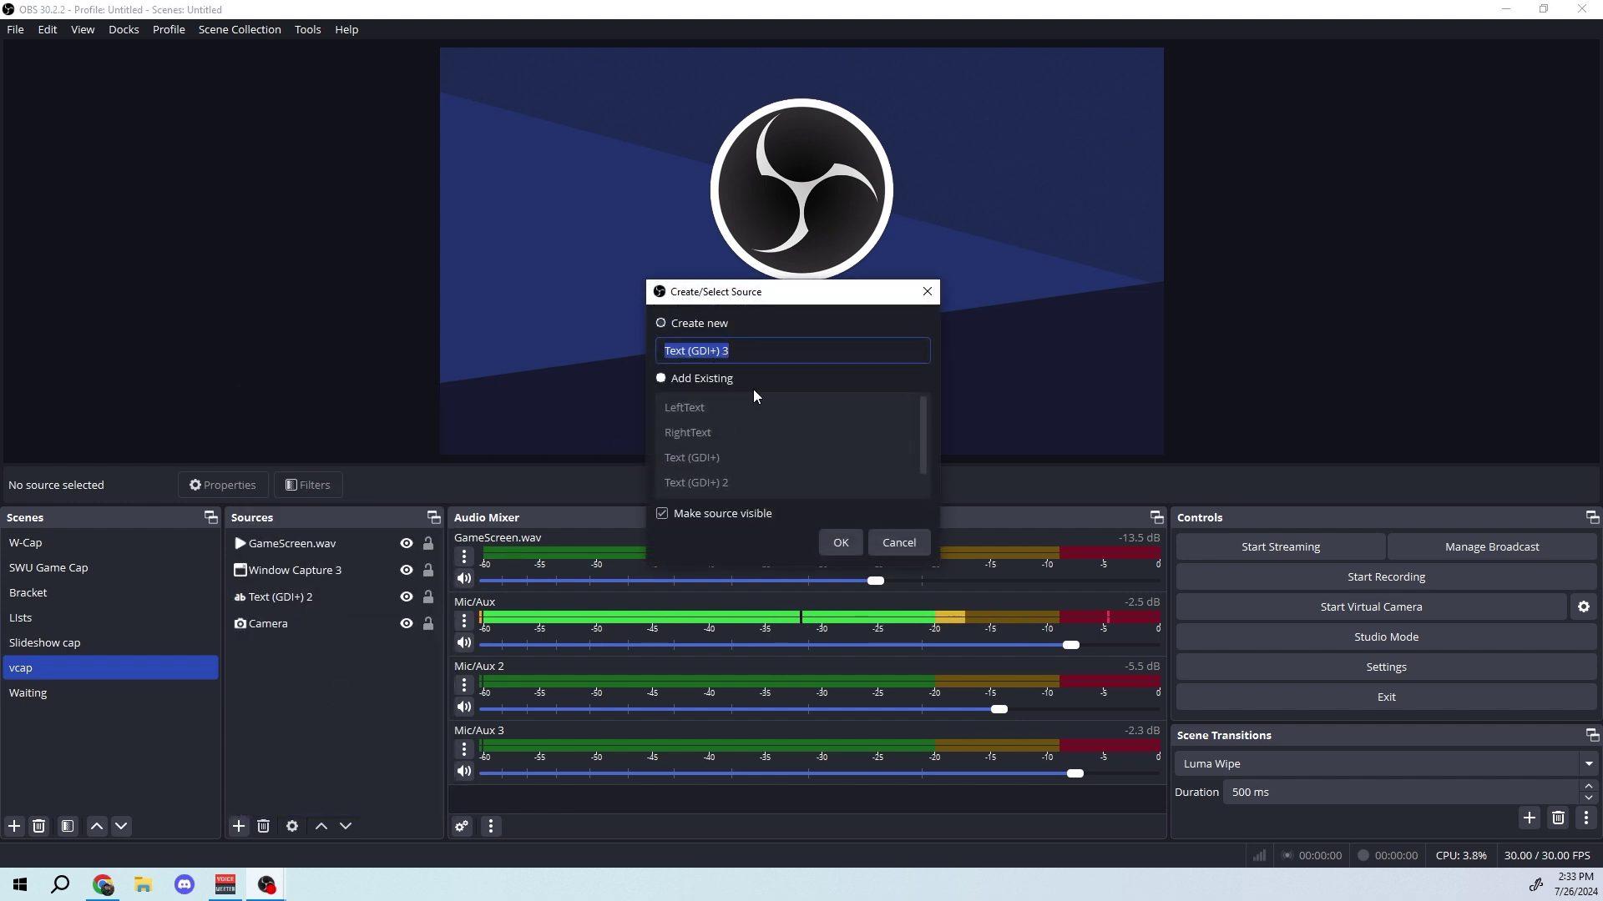
pyautogui.click(668, 379)
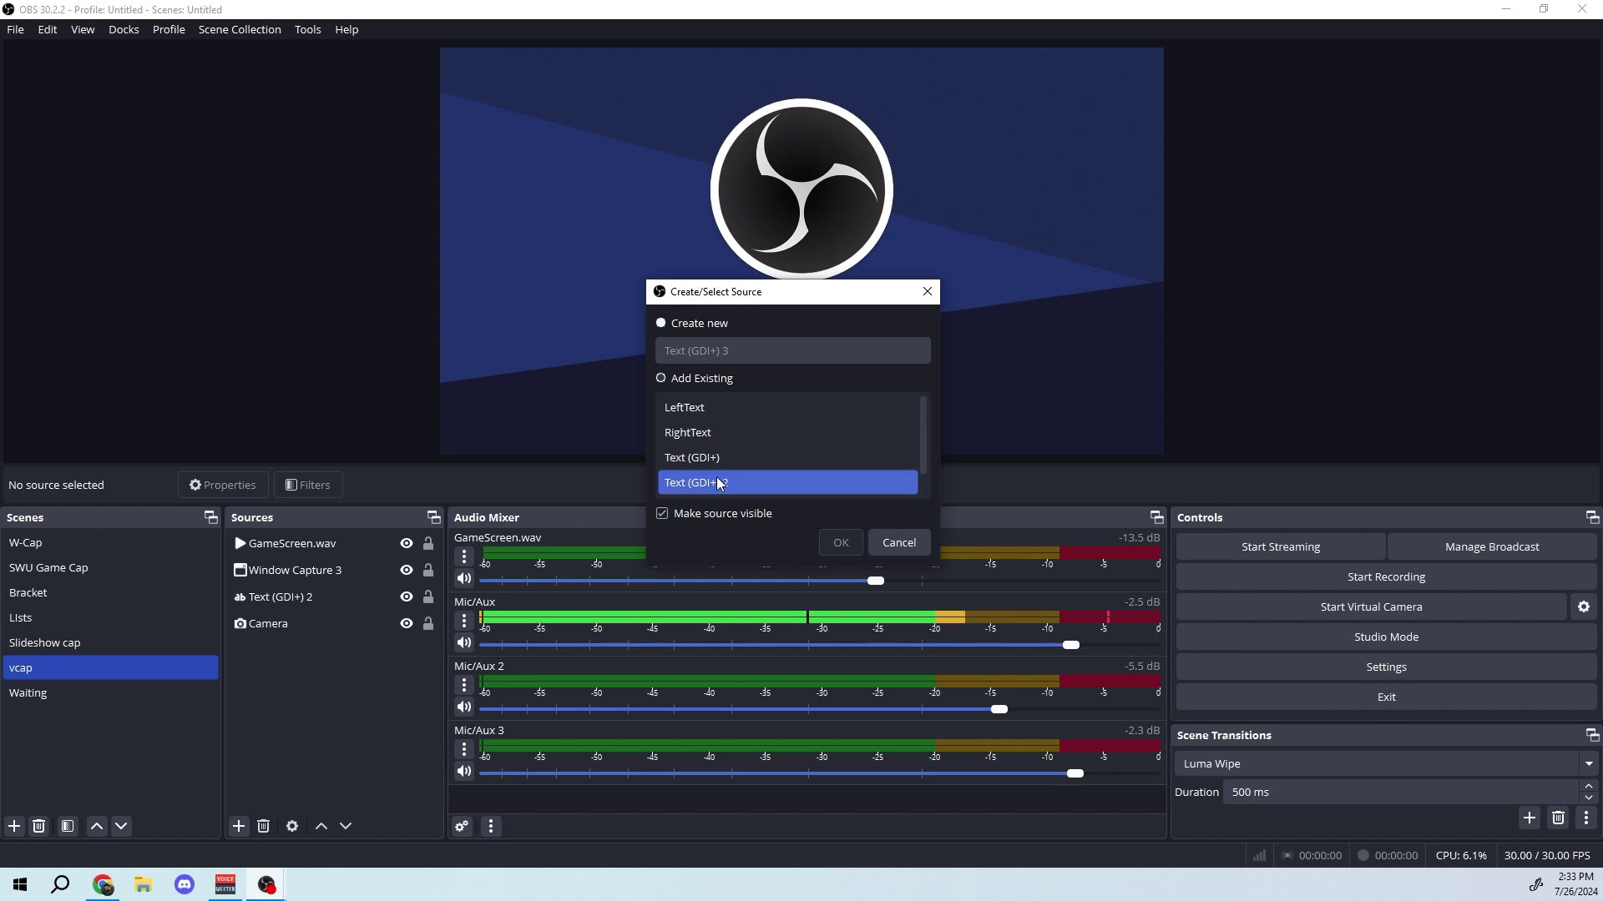
pyautogui.scroll(-1, 793, 475)
pyautogui.click(899, 543)
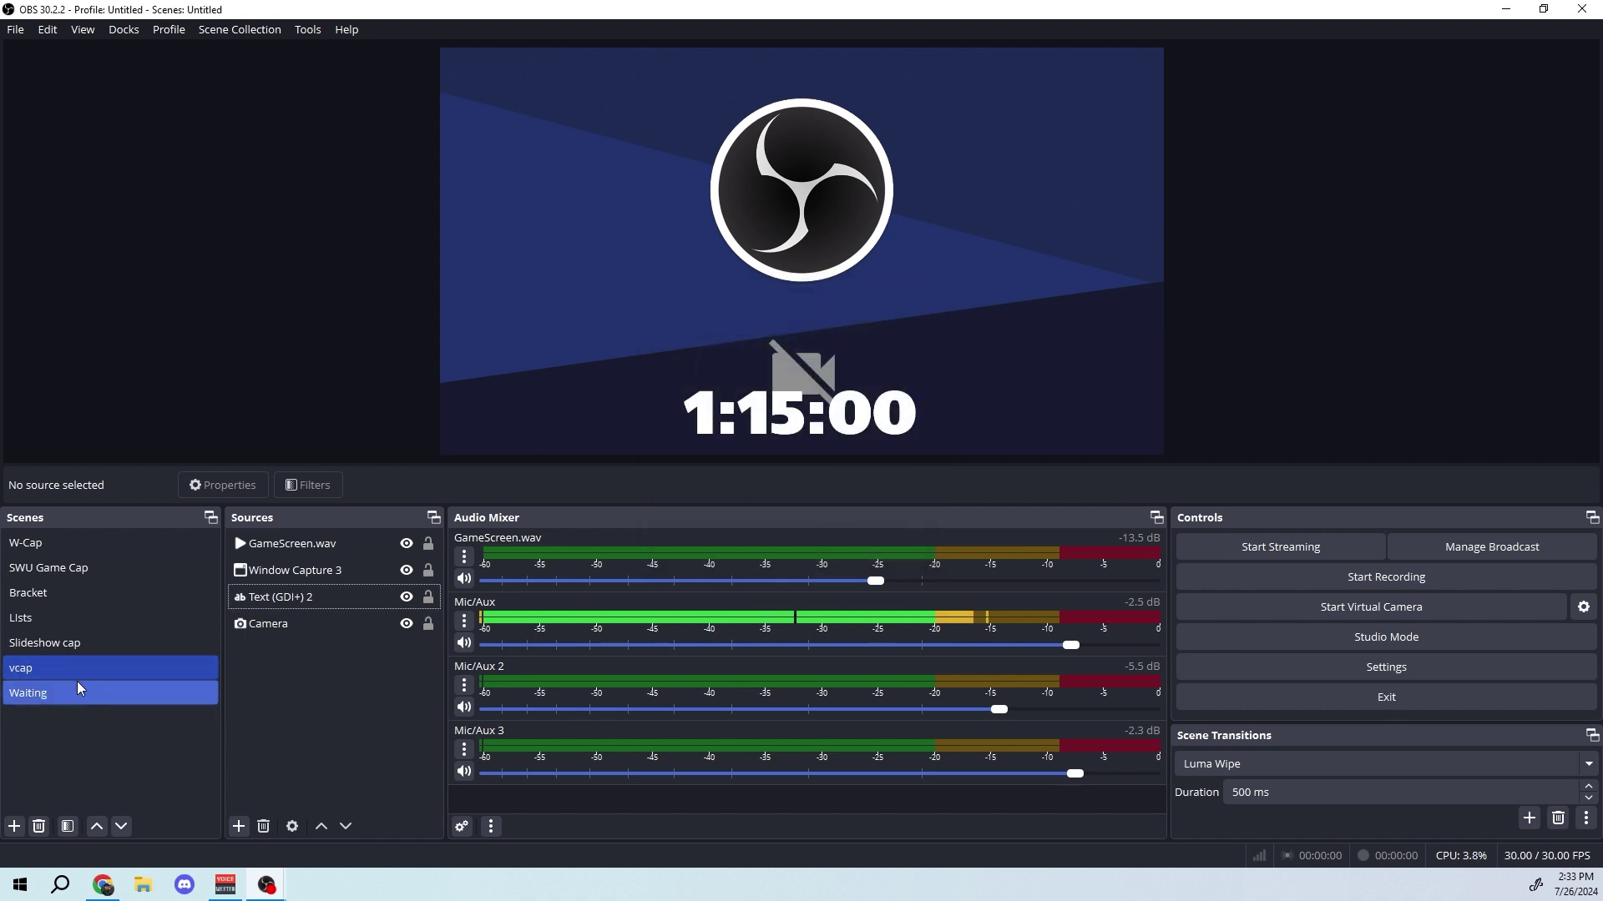
# - Highlight the vcap scene's Camera and text sources, switch to the Waiting scene and clear the source selection
pyautogui.click(314, 621)
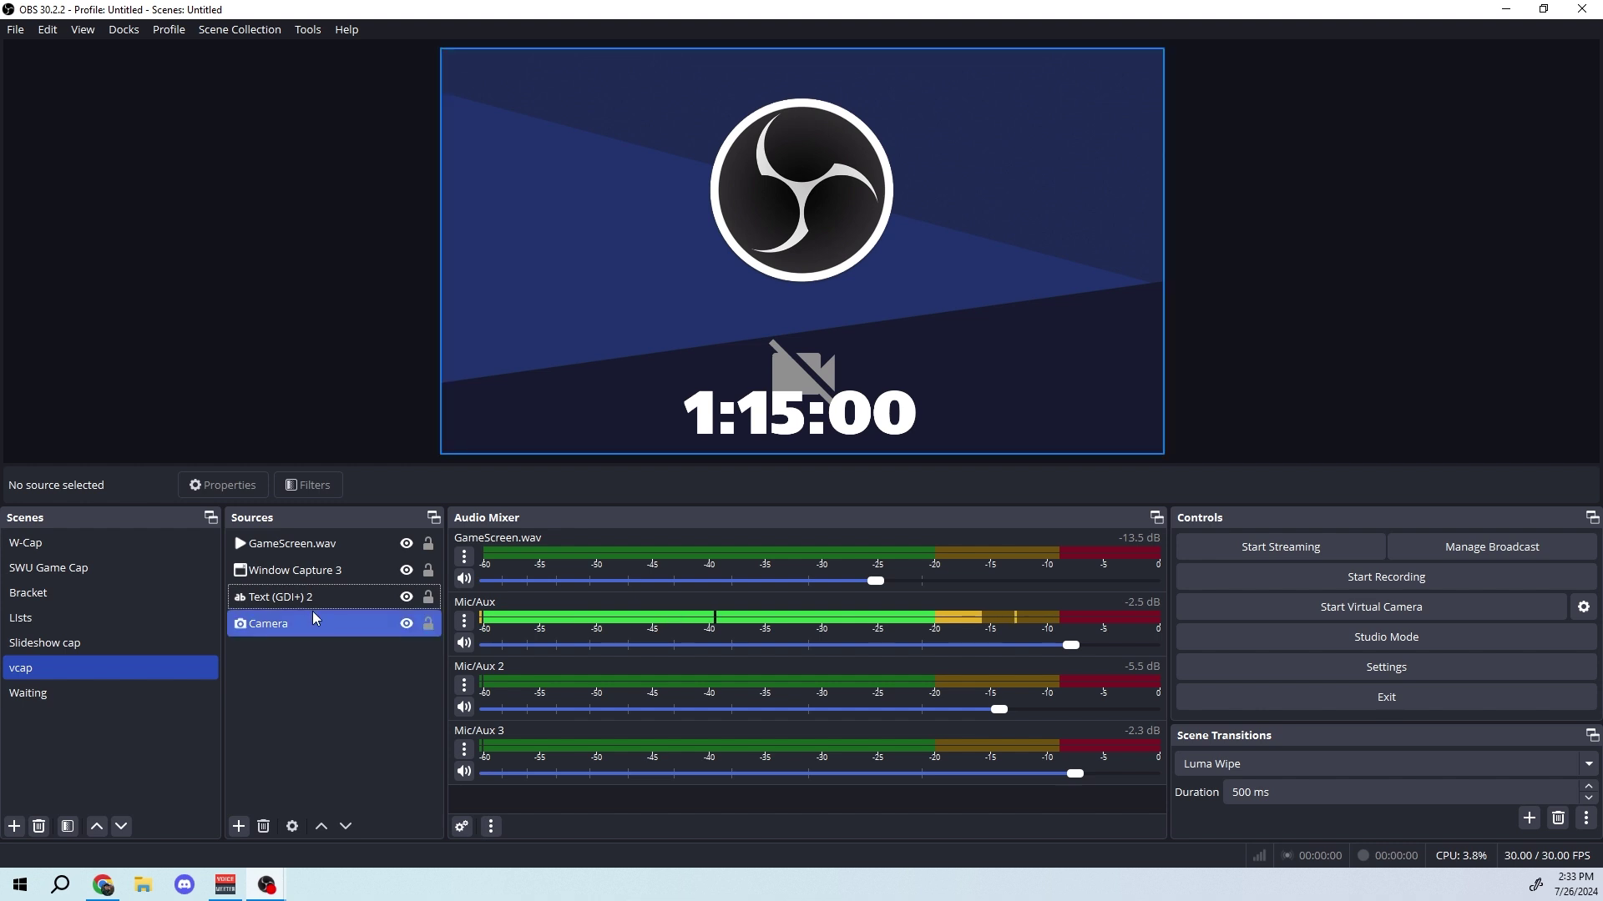
pyautogui.click(318, 593)
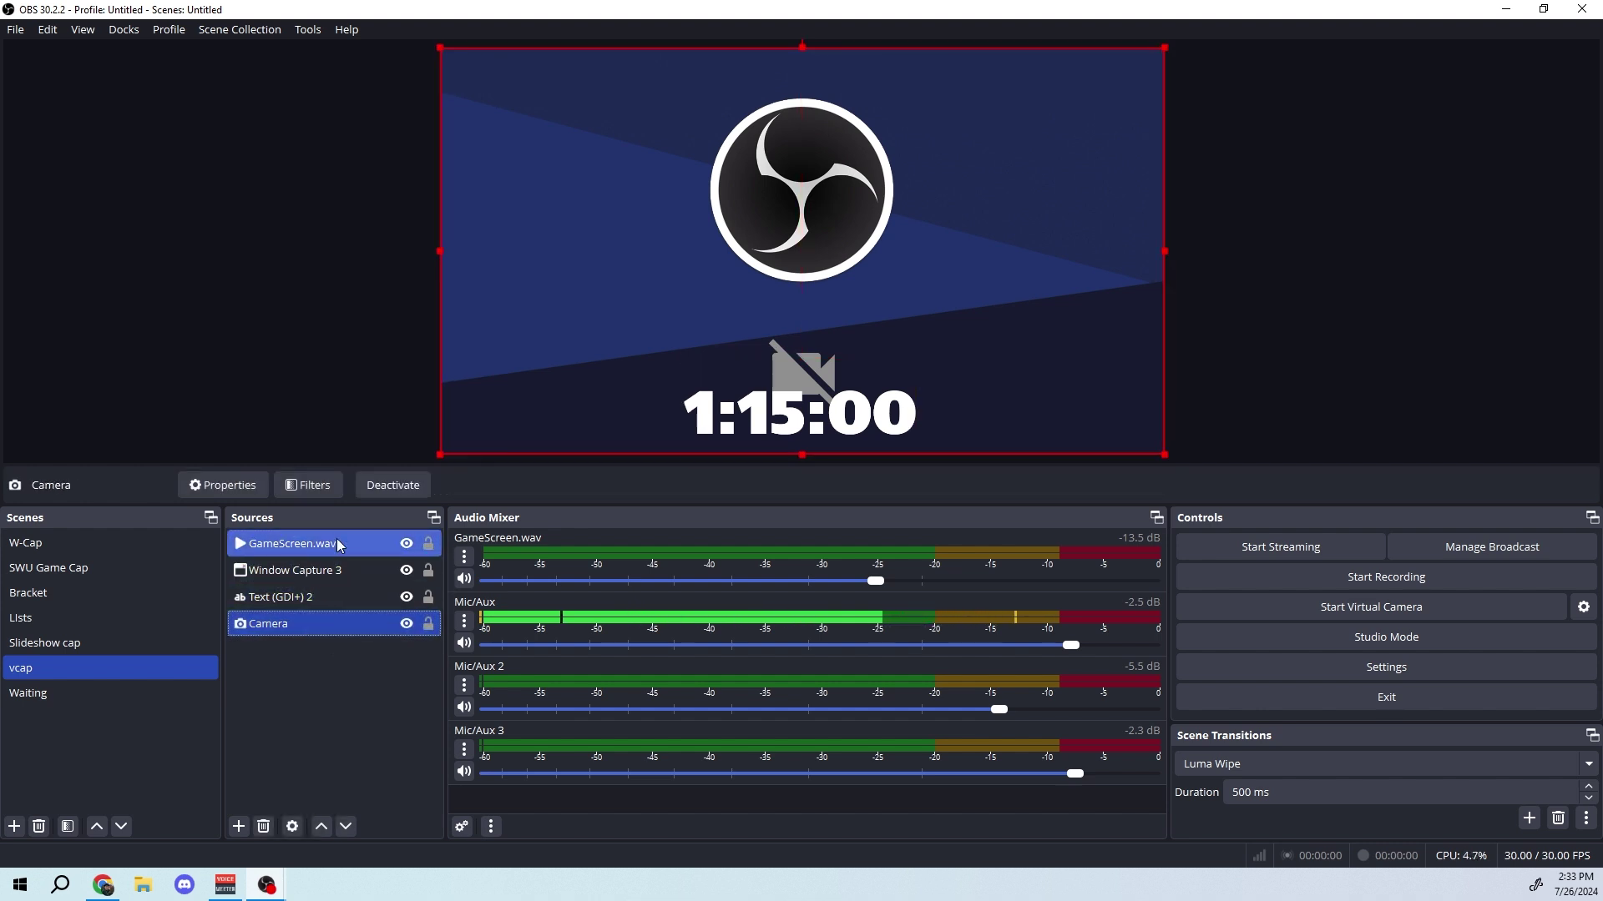
pyautogui.click(294, 600)
pyautogui.click(125, 693)
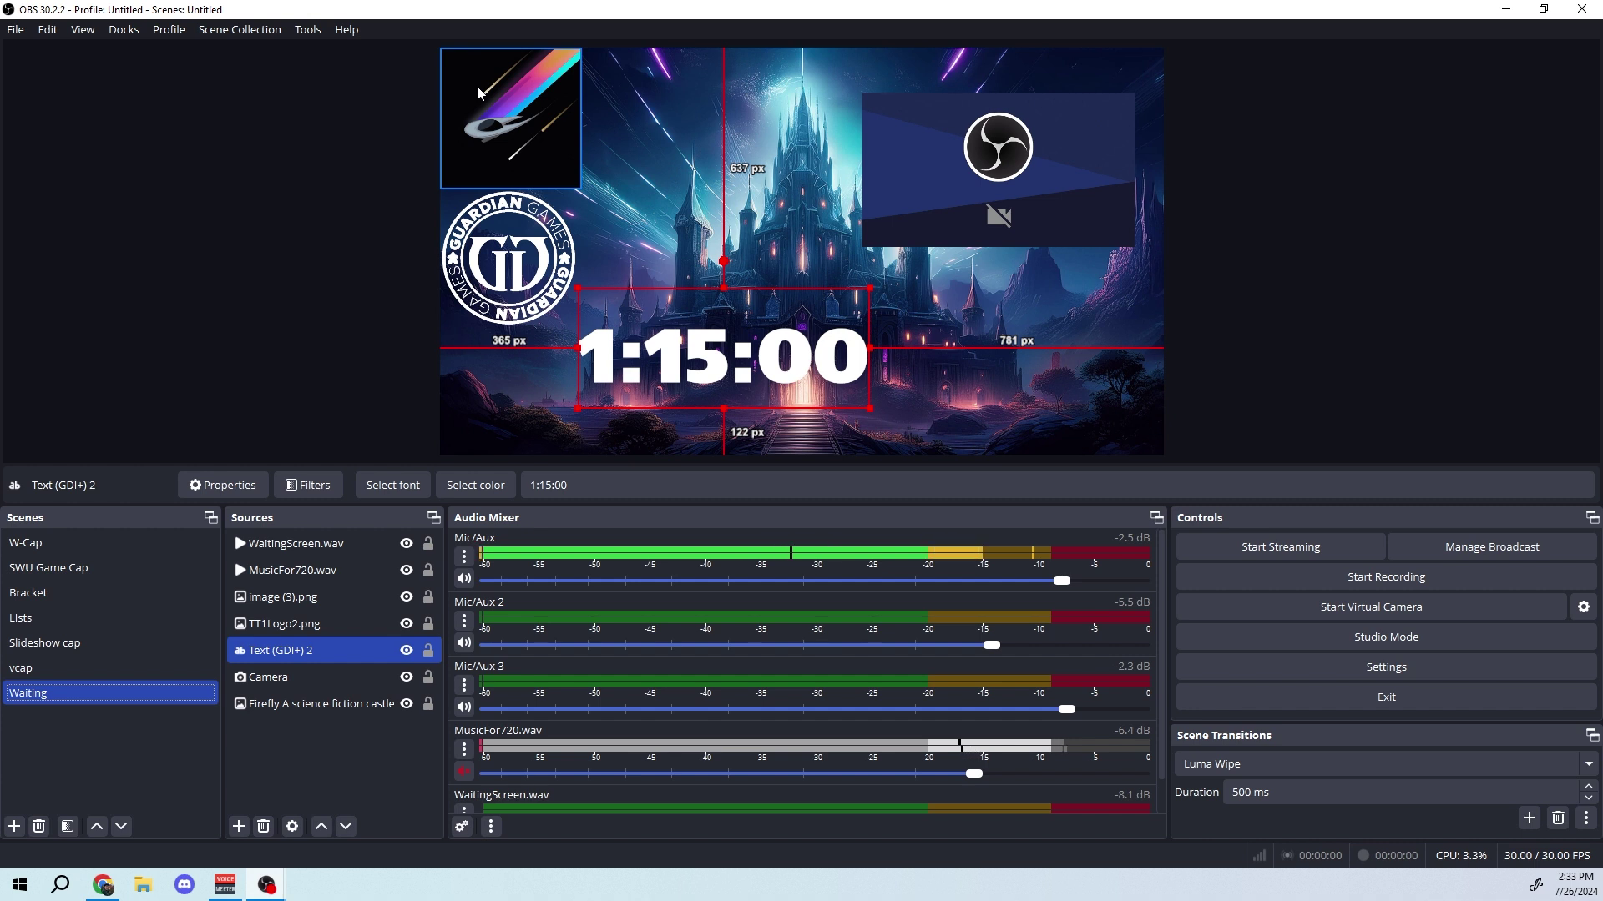
pyautogui.click(339, 215)
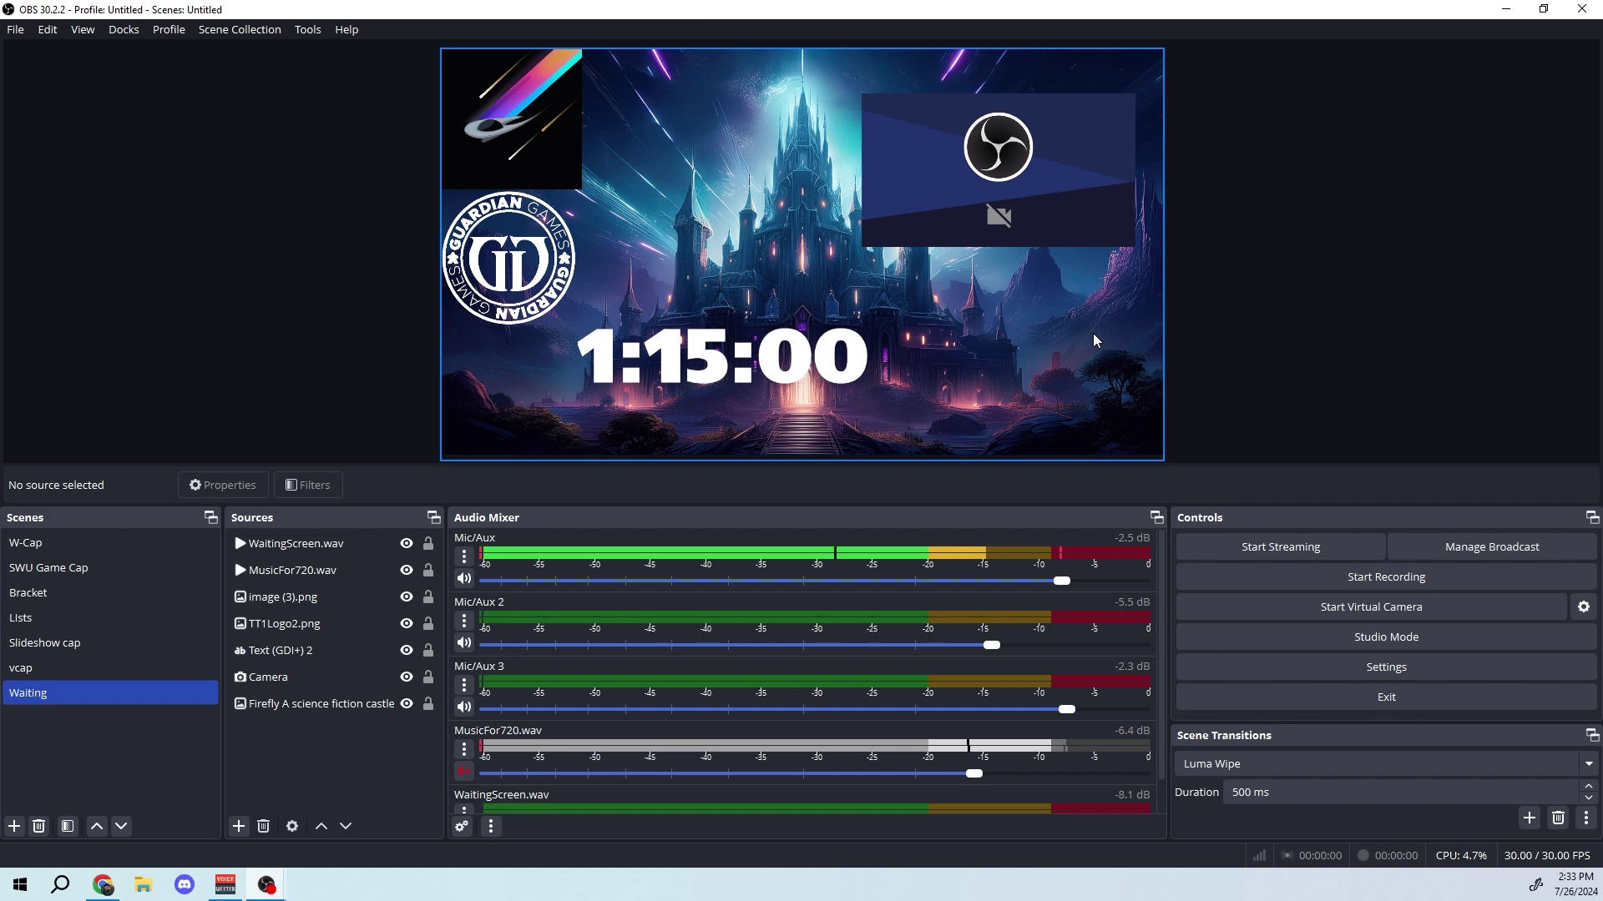
# - Switch to Voicemeeter Potato, reposition its window, review the input strips and their output routing, and return to OBS
pyautogui.click(226, 884)
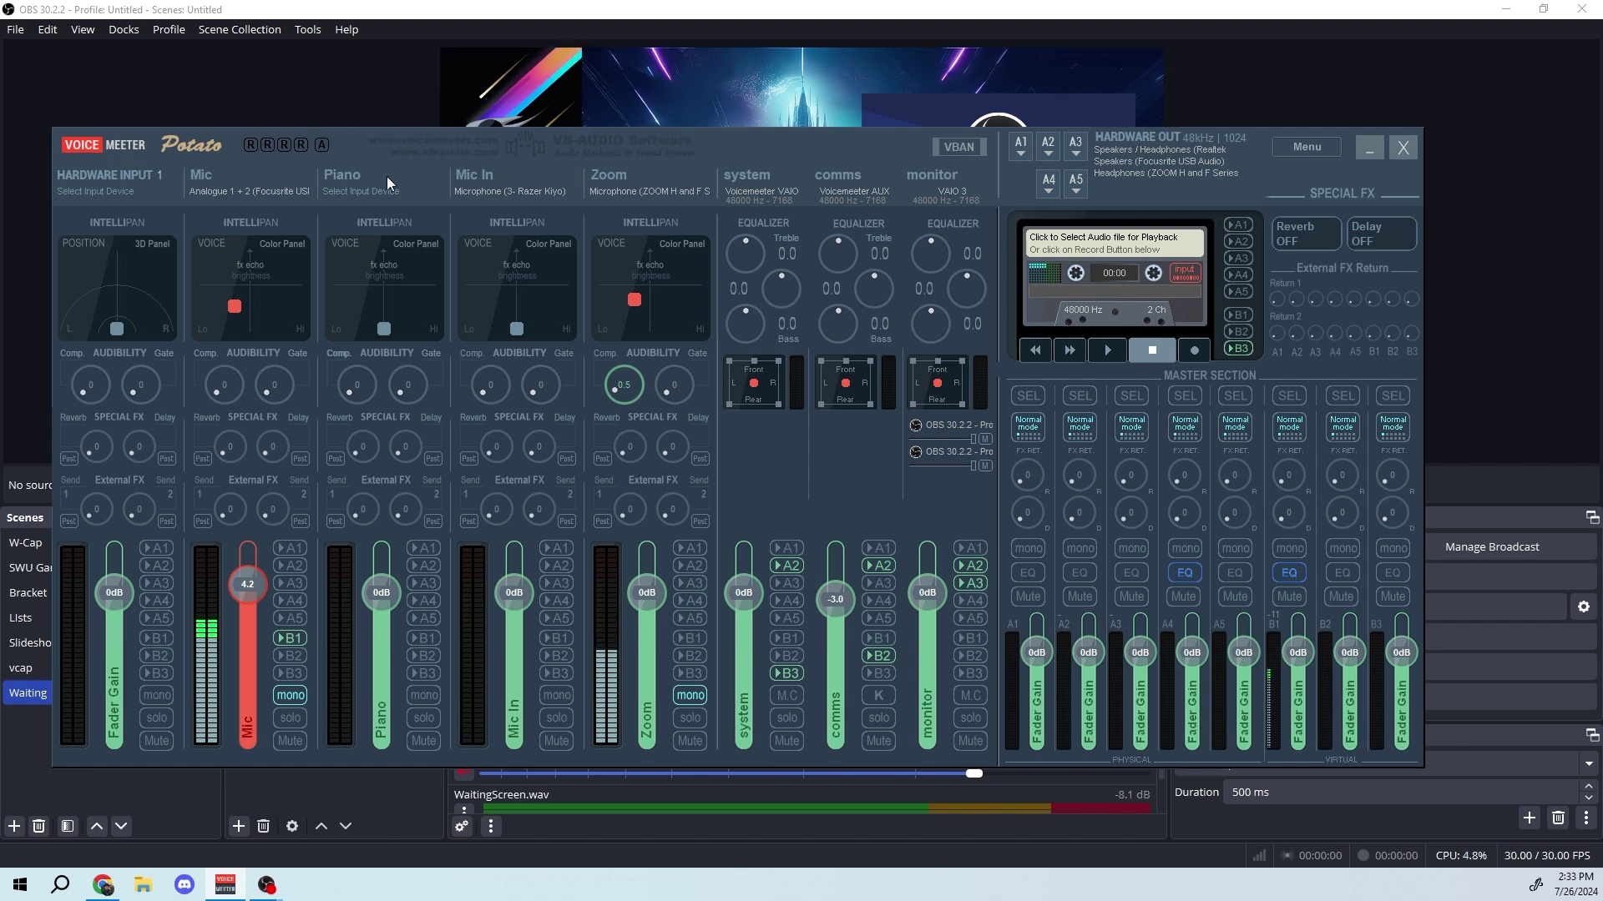
pyautogui.moveTo(564, 144); pyautogui.dragTo(590, 123)
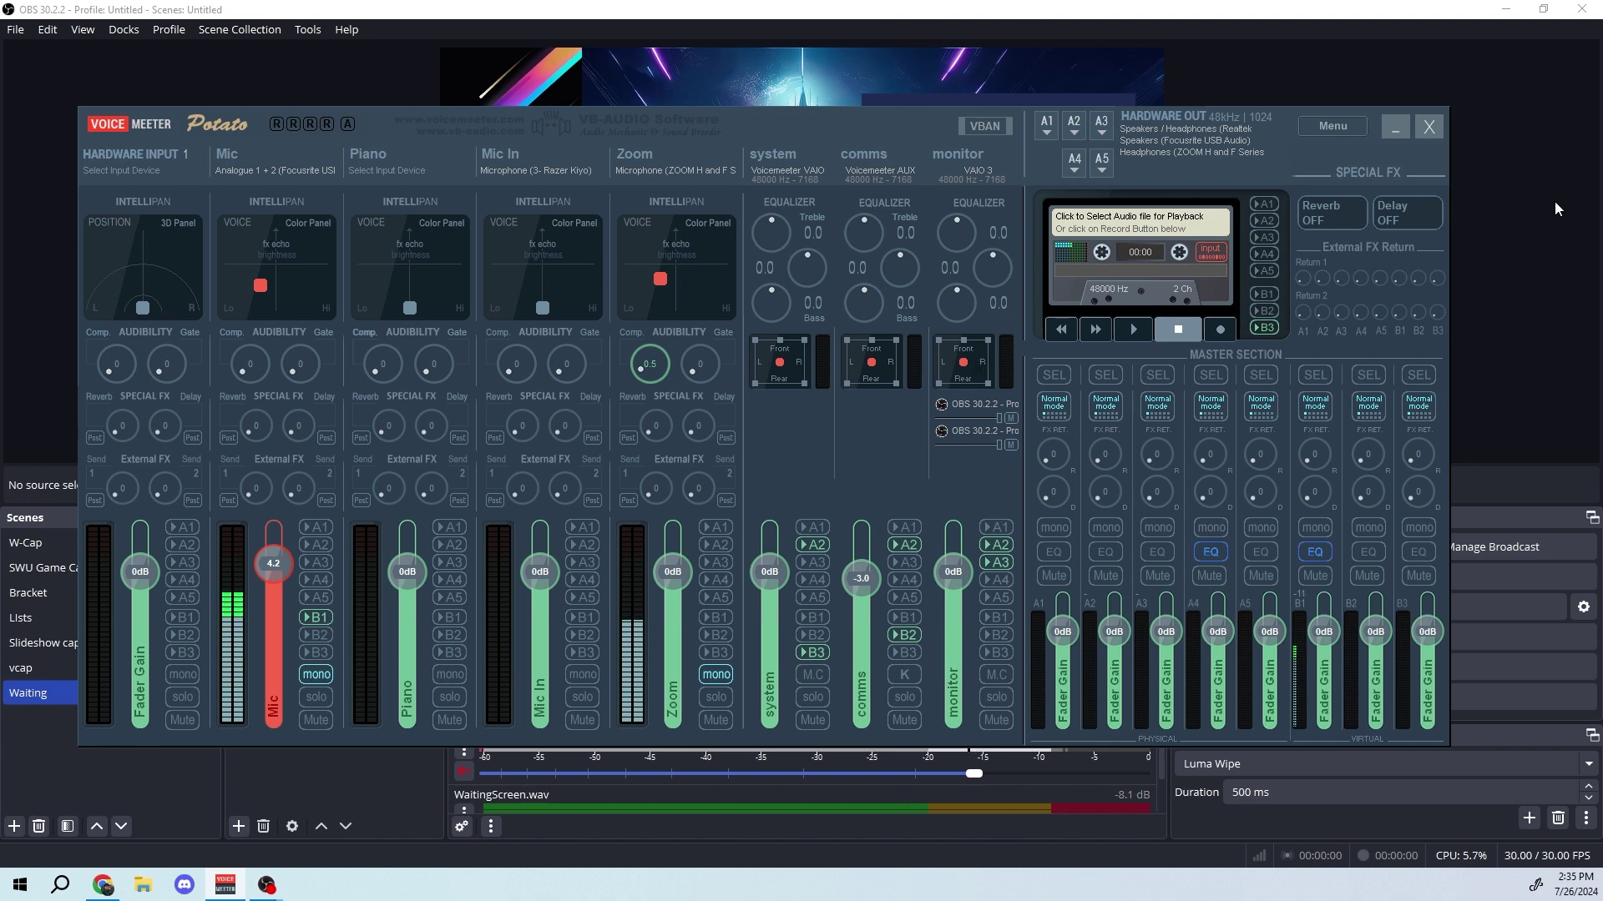
pyautogui.click(968, 789)
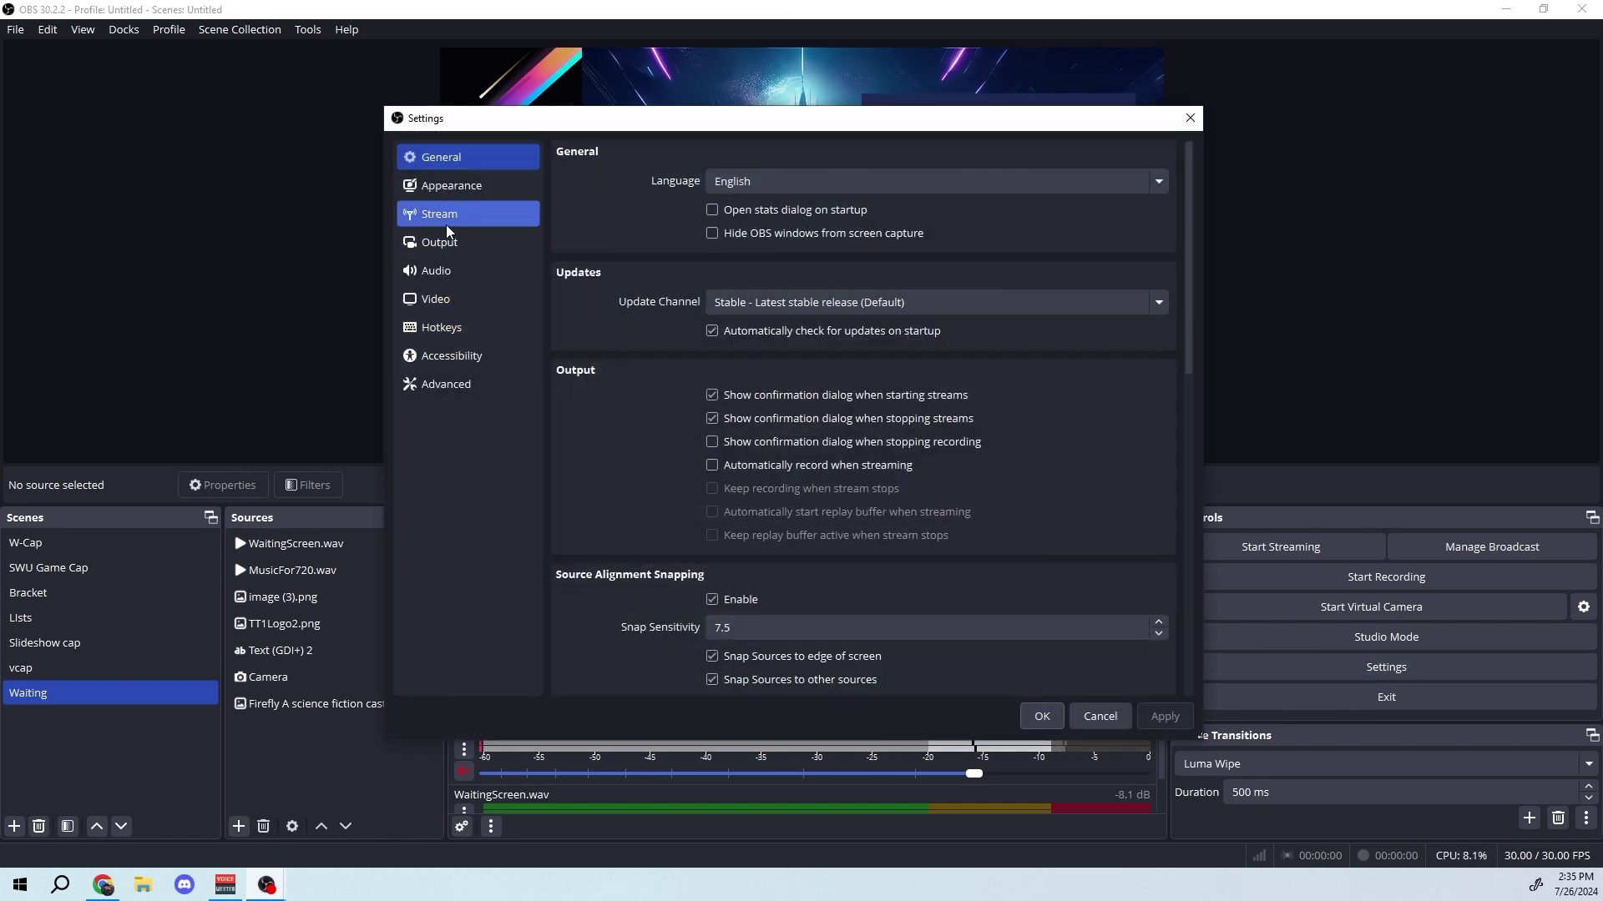
# - Review the Monitoring Device choices in the OBS audio settings, keeping VoiceMeeter VAIO3 Input (VB-Audio VoiceMeeter VAIO3)
pyautogui.click(446, 272)
pyautogui.scroll(-3, 555, 371)
pyautogui.scroll(-2, 563, 376)
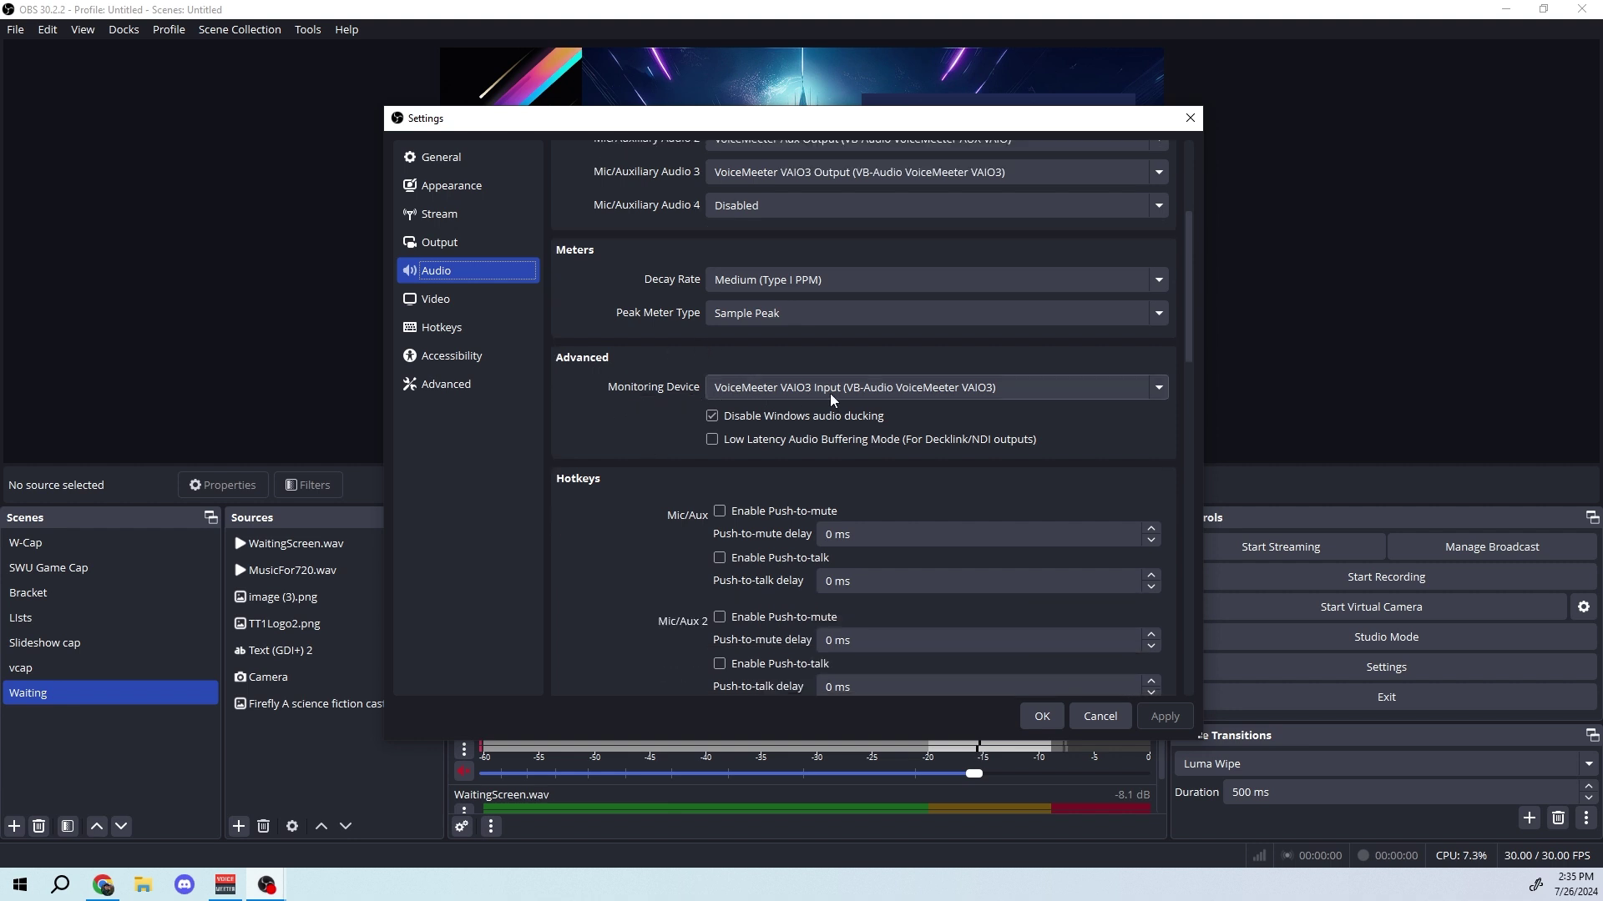
pyautogui.click(761, 384)
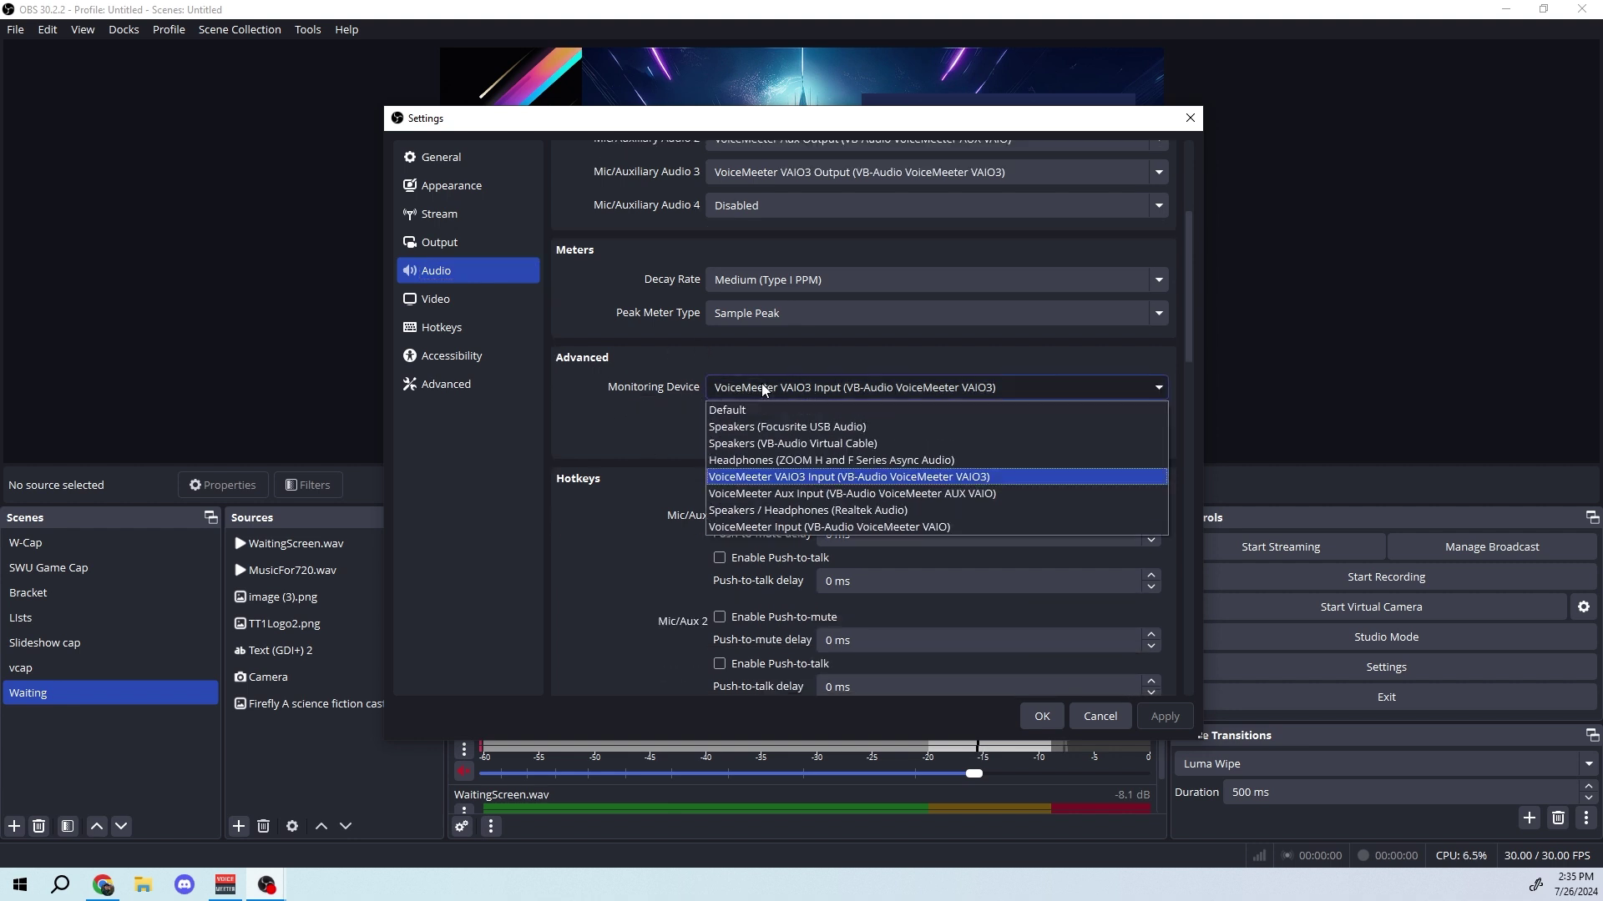
pyautogui.click(759, 391)
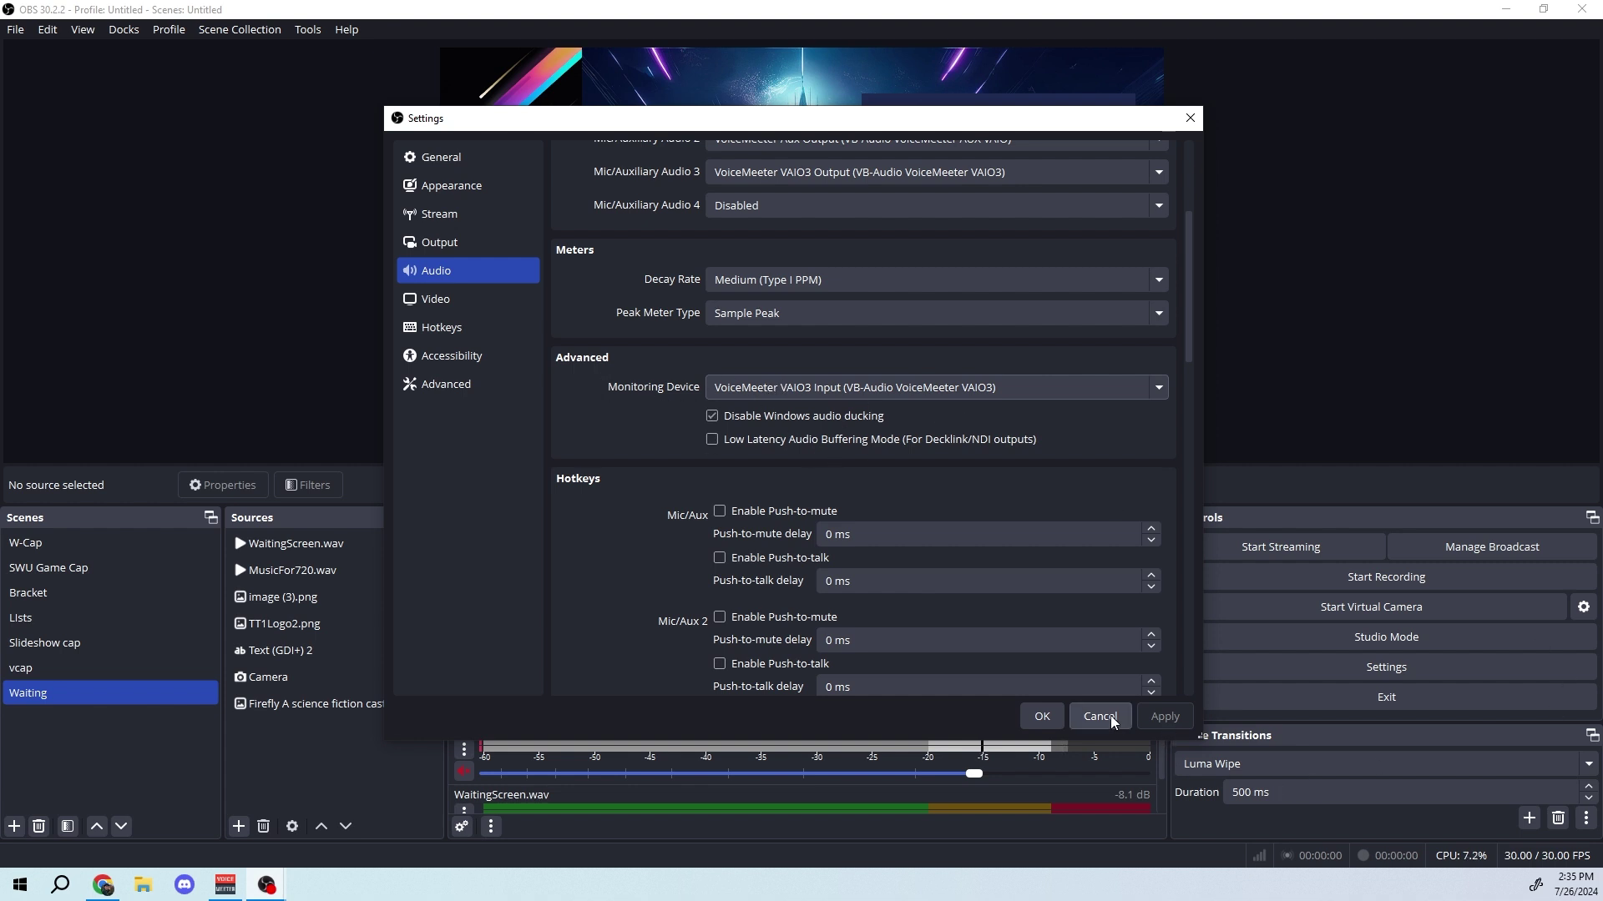
pyautogui.click(1043, 726)
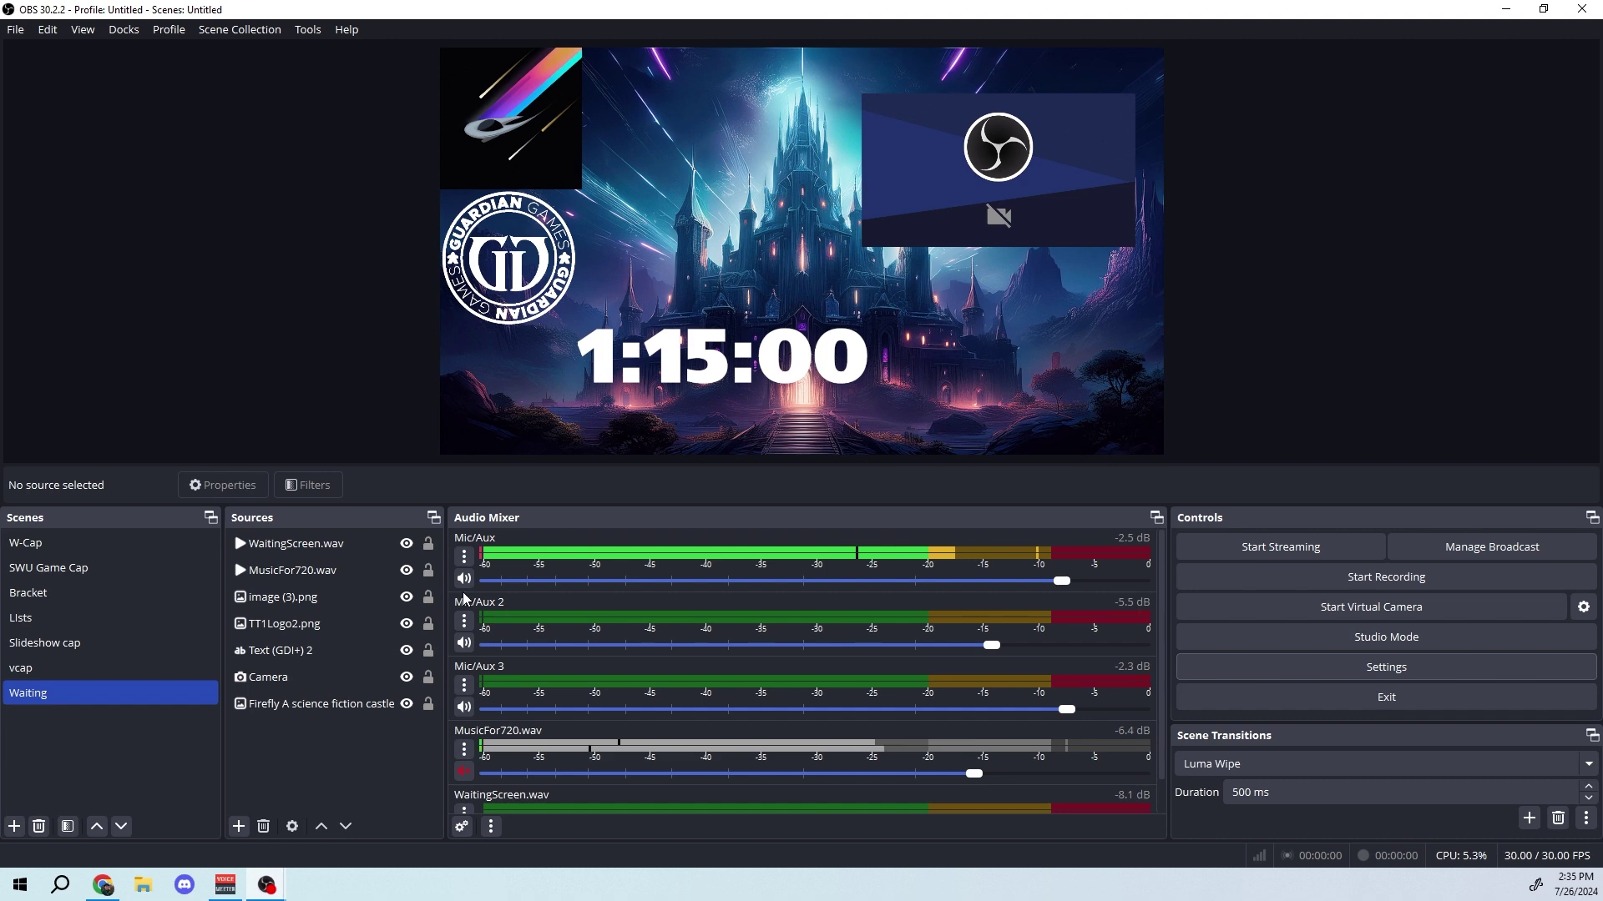
# - Review the Audio Monitoring options for WaitingScreen.wav in Advanced Audio Properties, keeping Monitor Only (mute output), and close the dialog
pyautogui.scroll(-2, 497, 688)
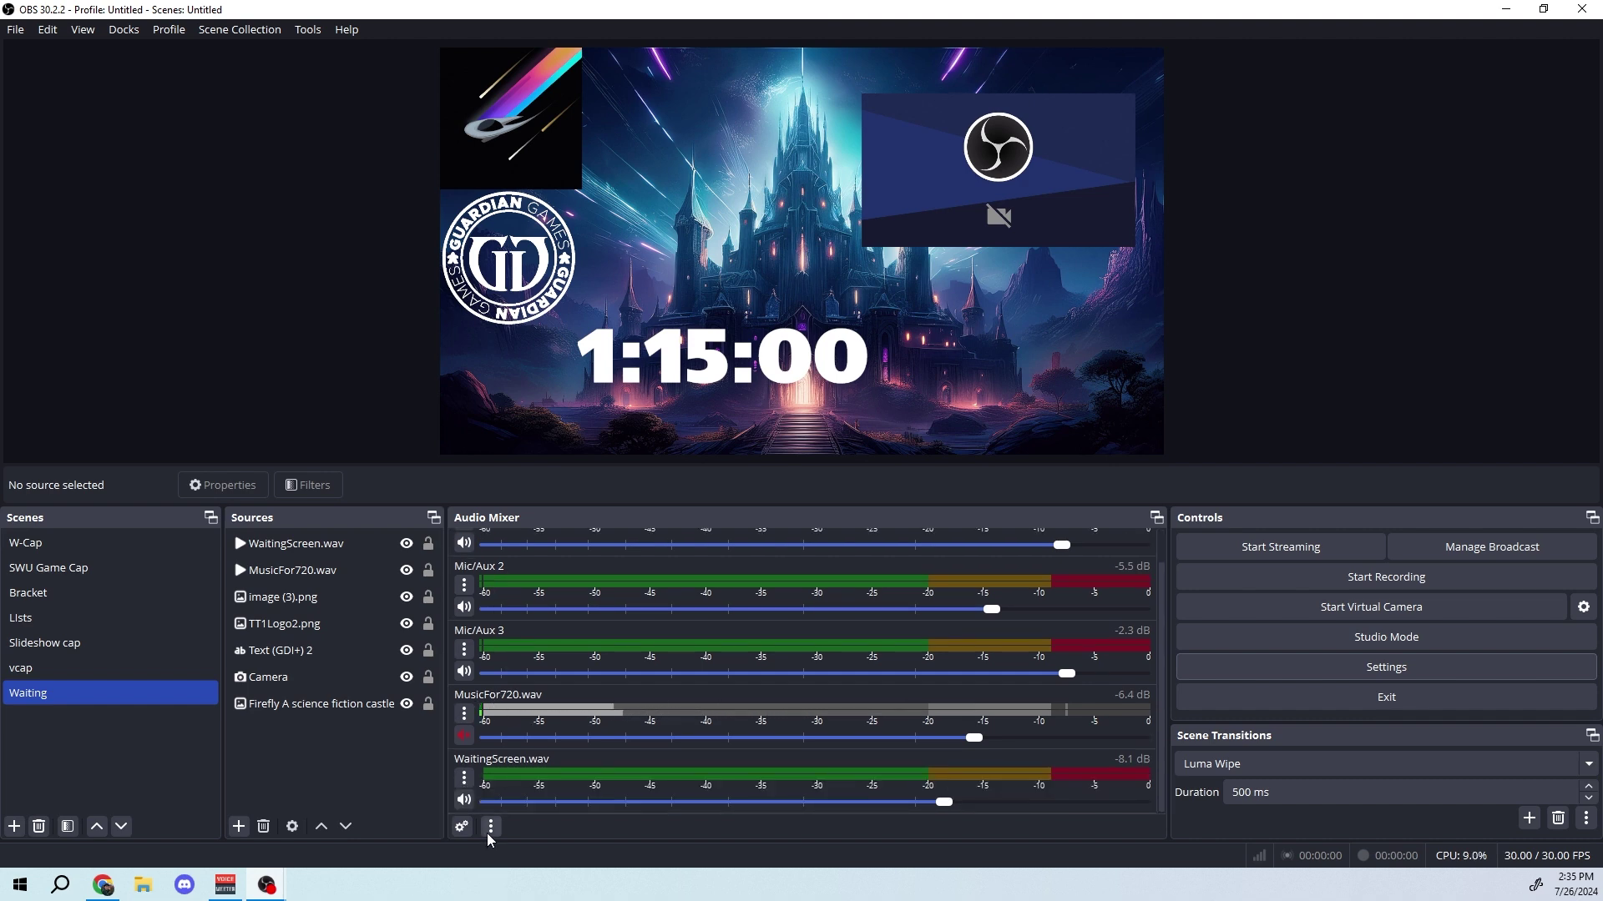
pyautogui.click(489, 831)
pyautogui.click(461, 826)
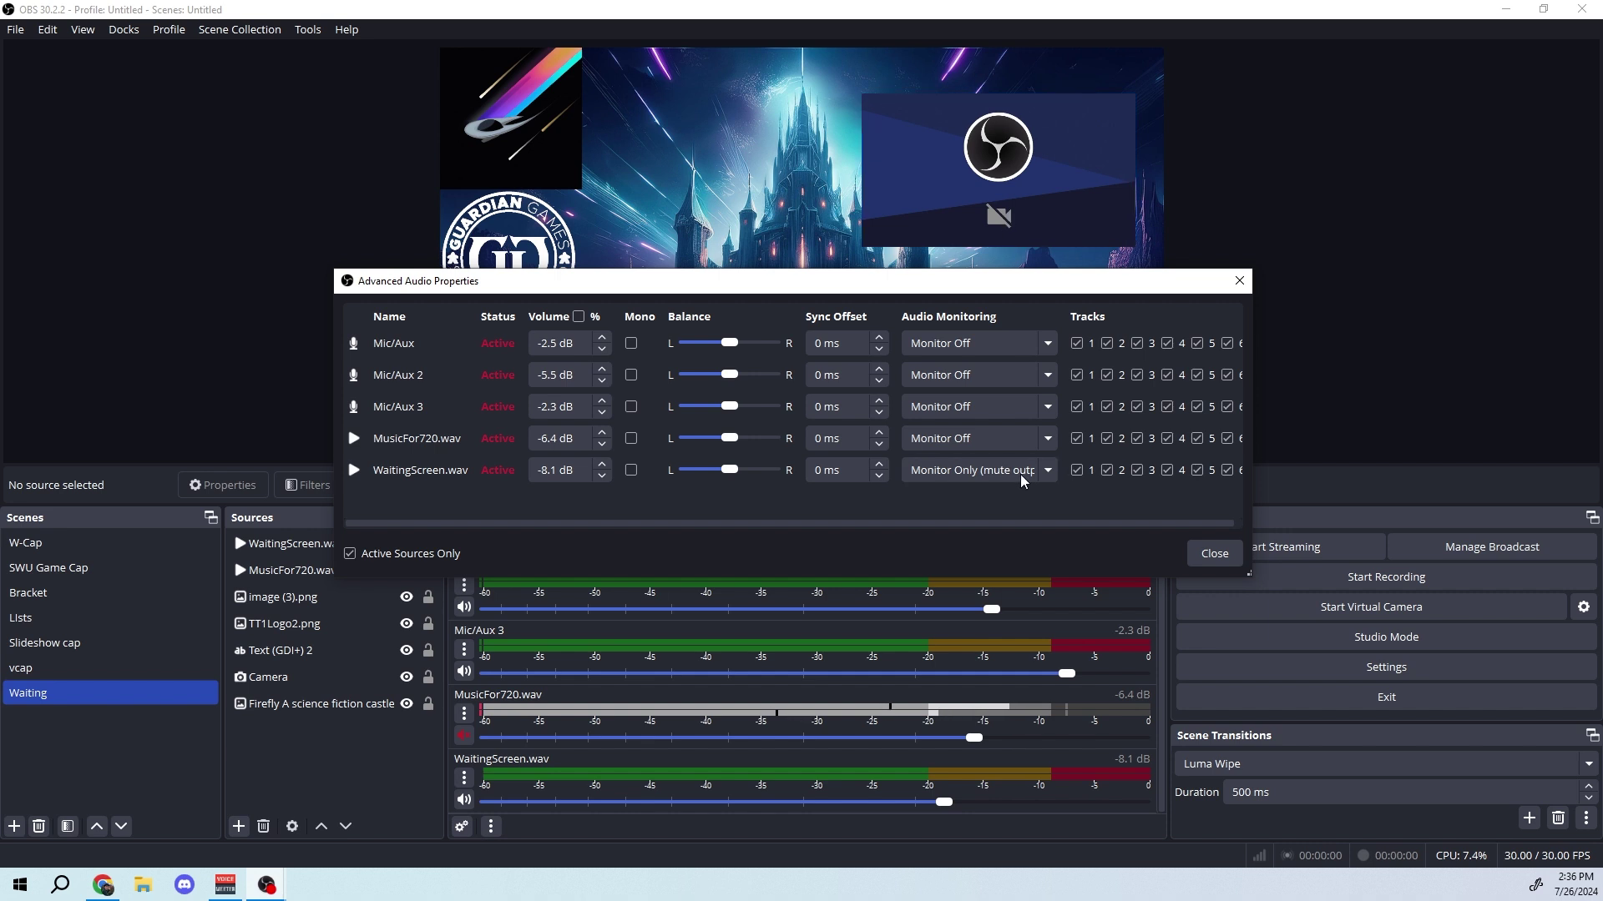
pyautogui.click(989, 474)
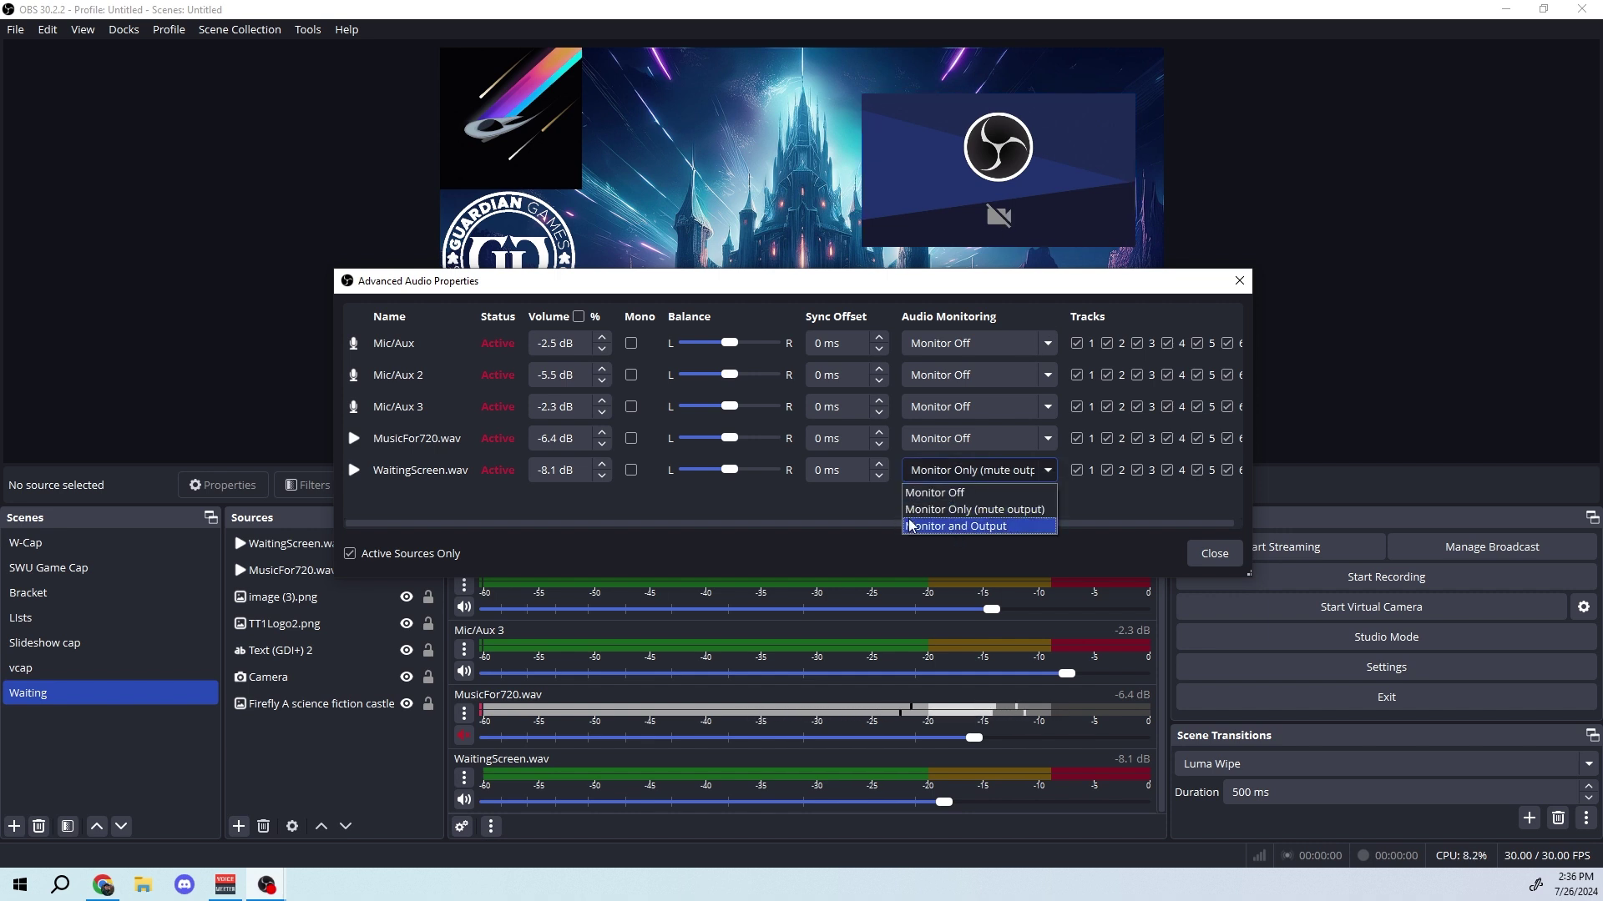
pyautogui.click(773, 510)
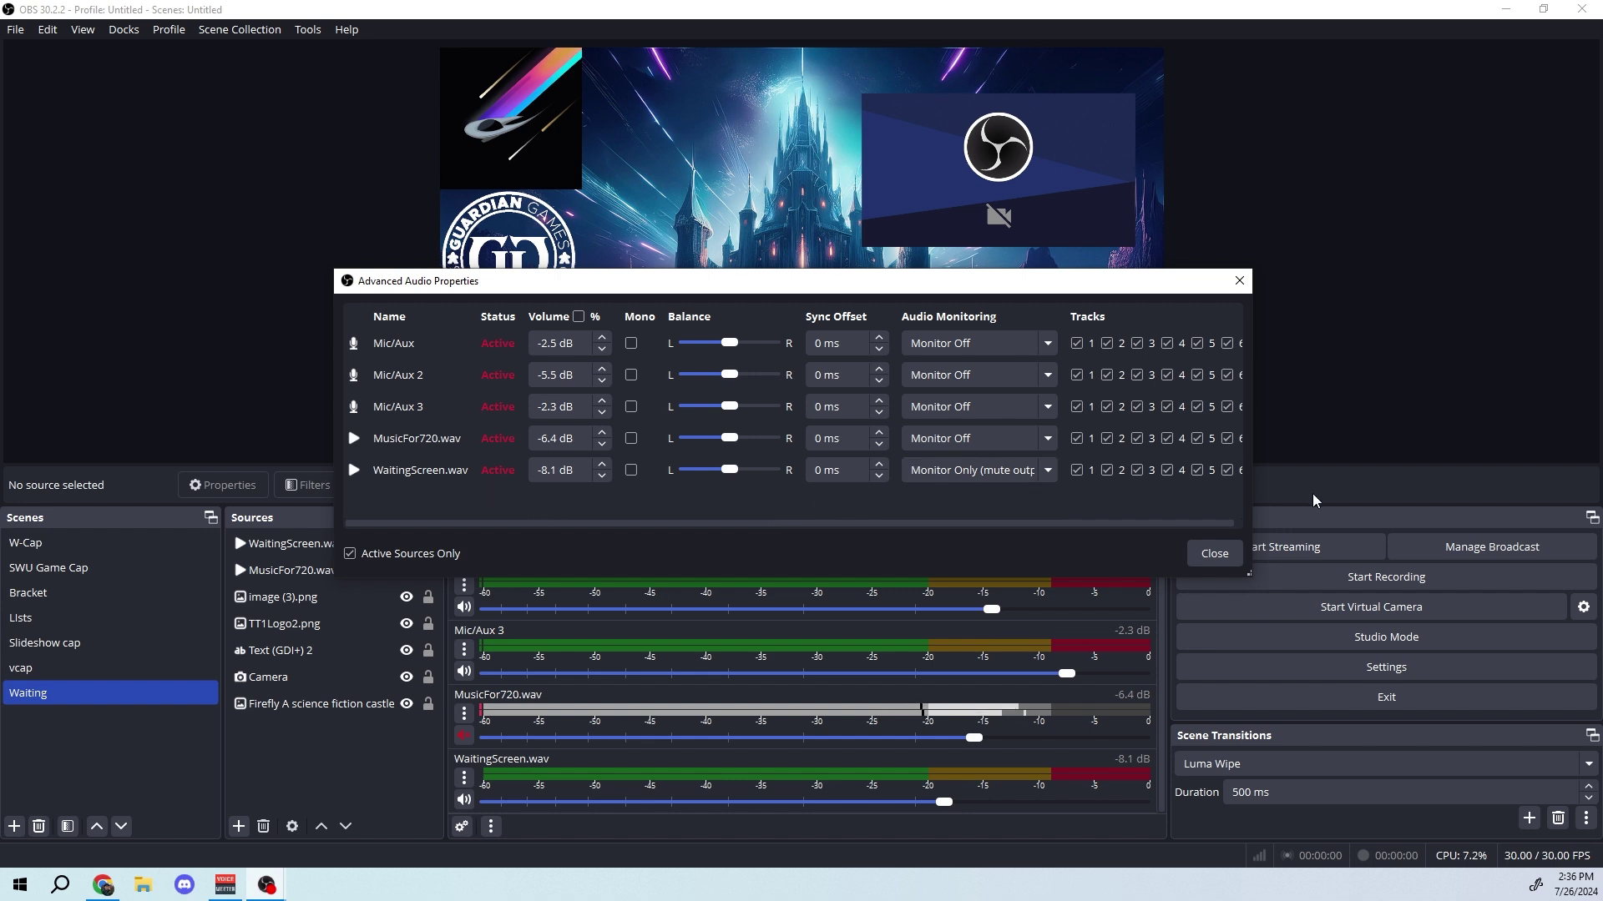
pyautogui.click(1215, 554)
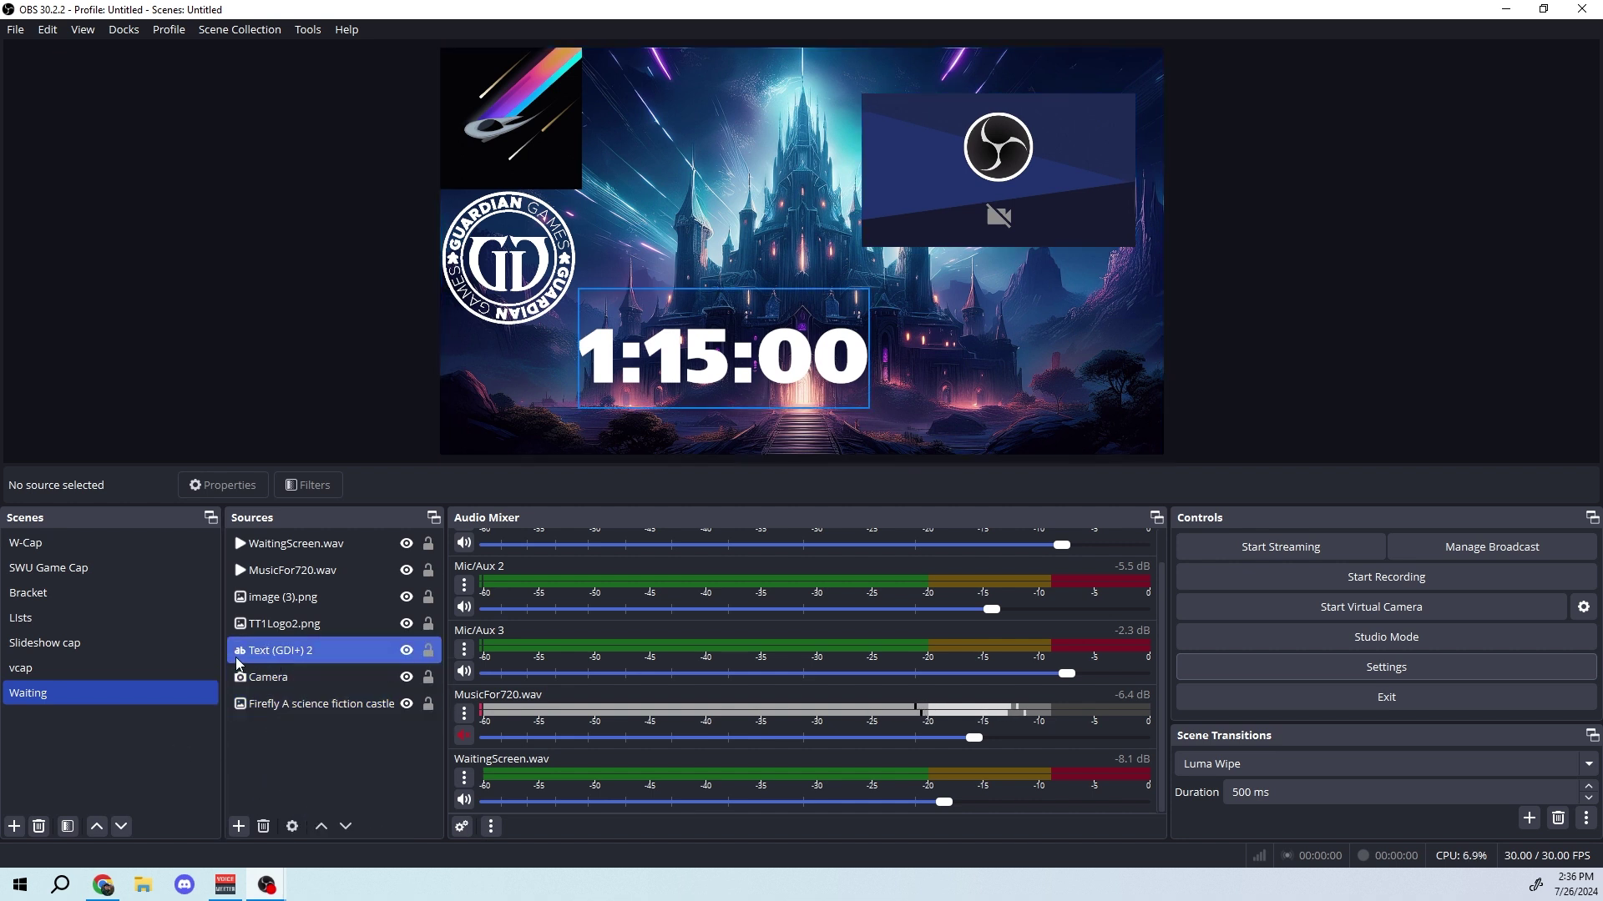
# - Inspect the loop and playback properties of the MusicFor720.wav and WaitingScreen.wav sources without changing them
pyautogui.click(275, 571)
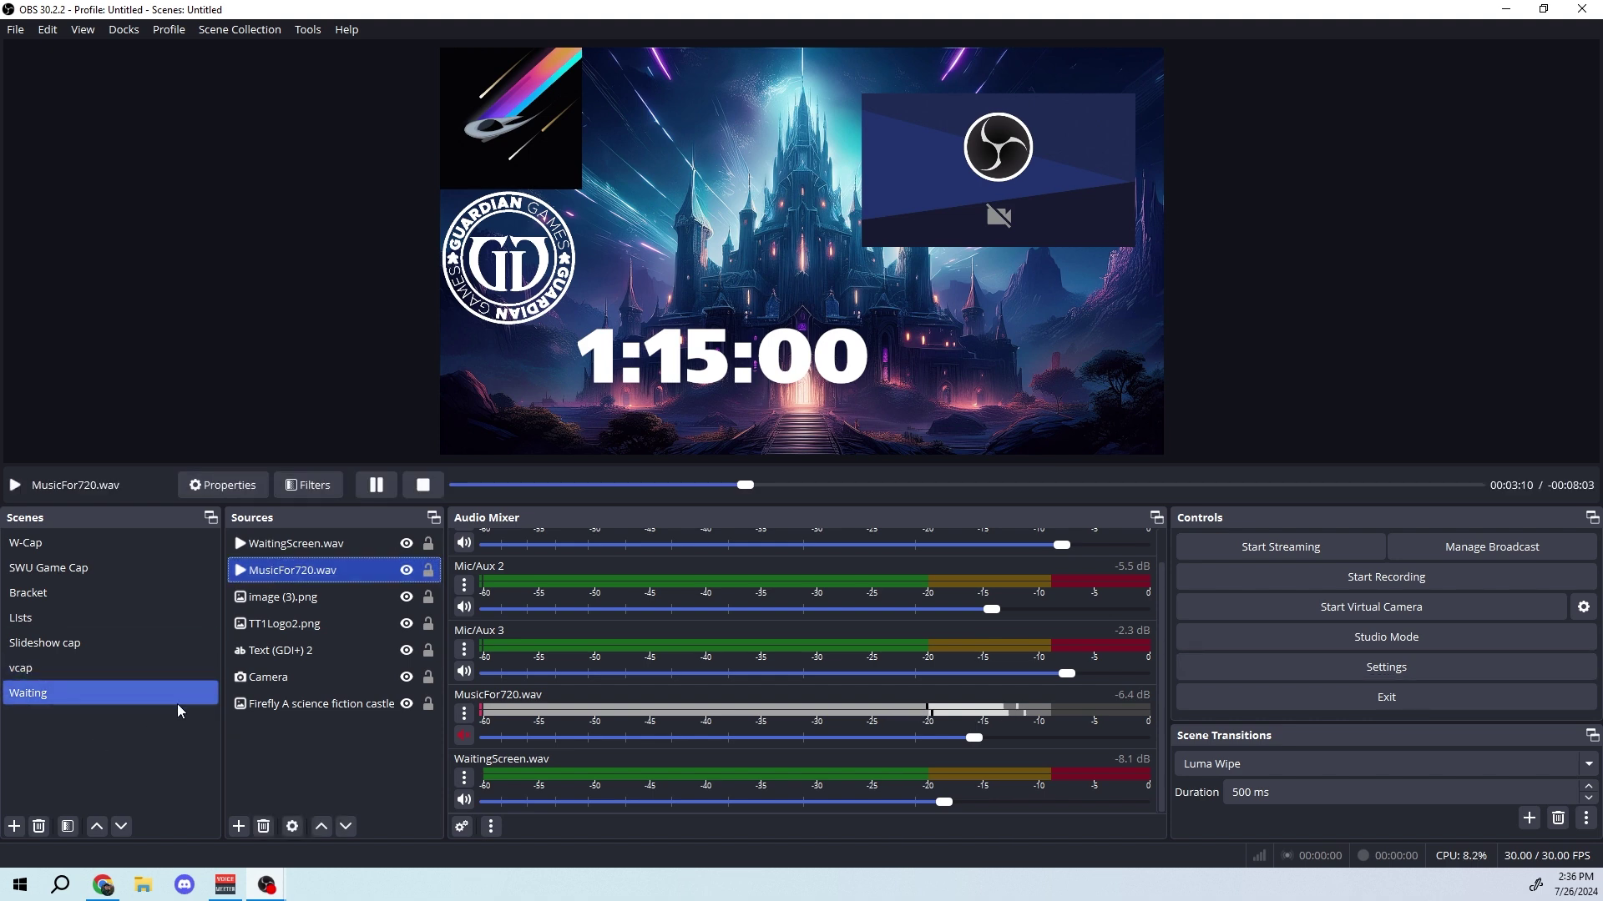
pyautogui.doubleClick(326, 570)
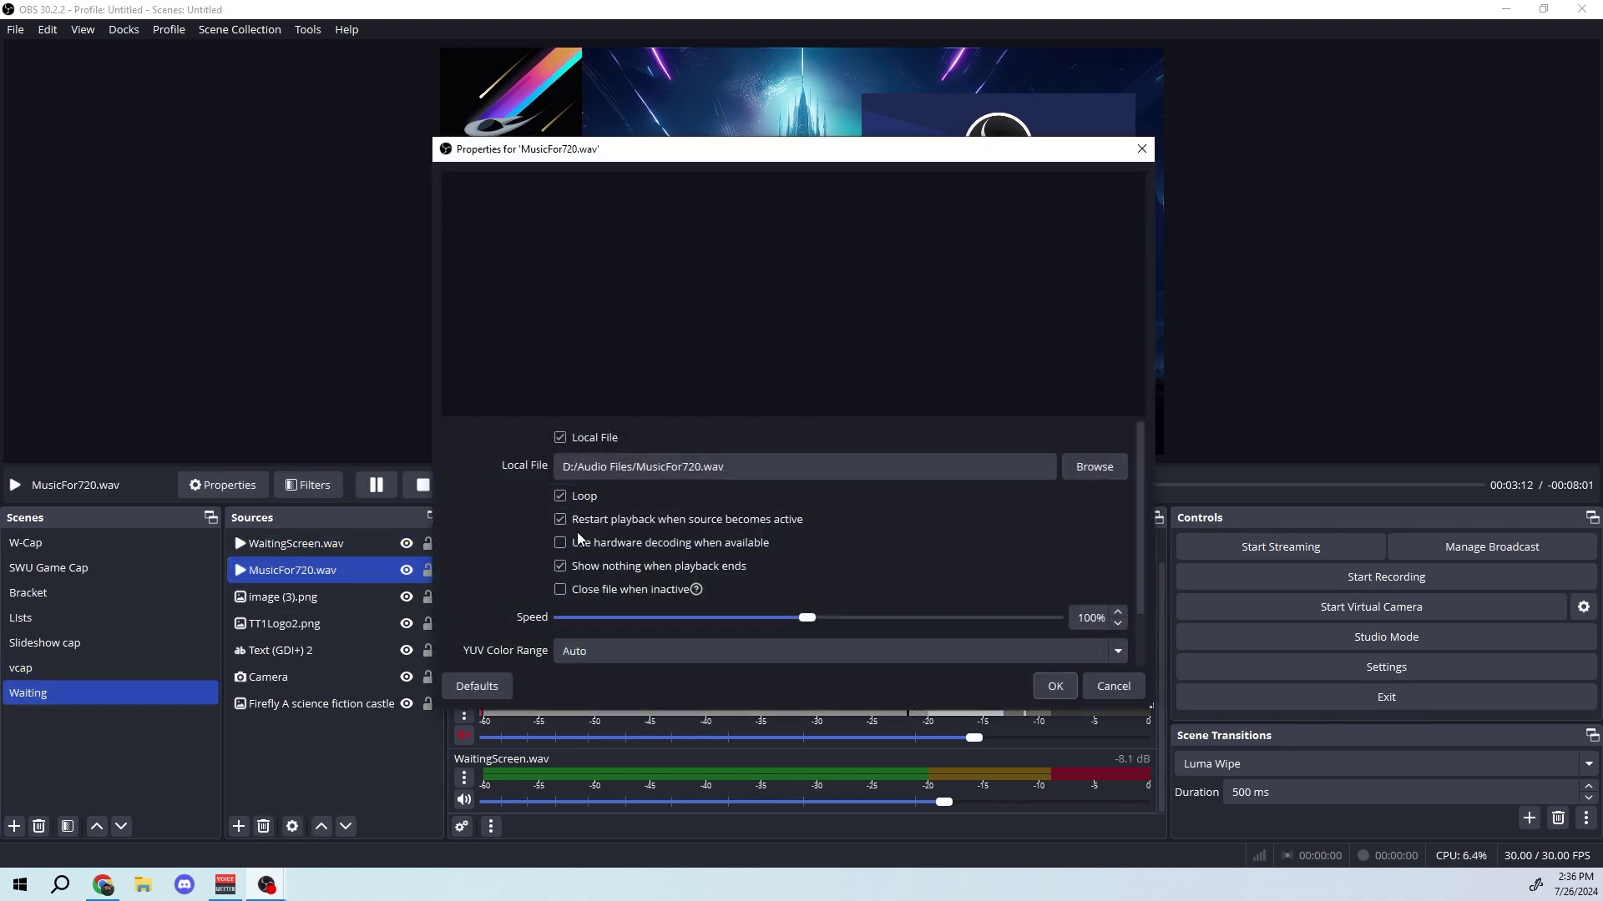
pyautogui.click(1141, 148)
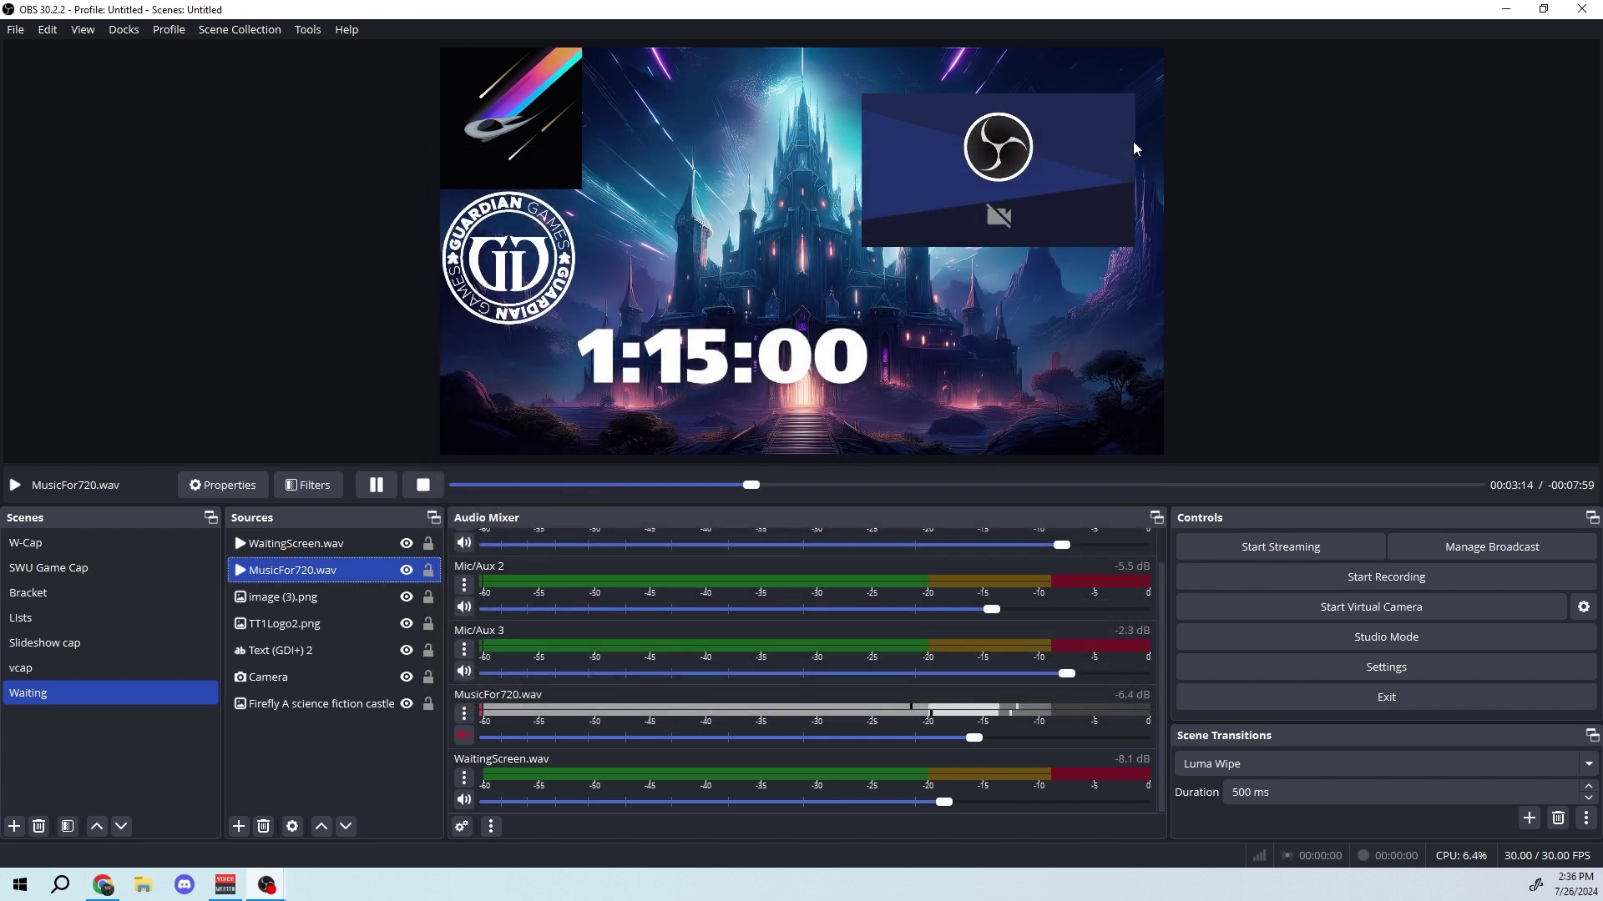
pyautogui.doubleClick(296, 544)
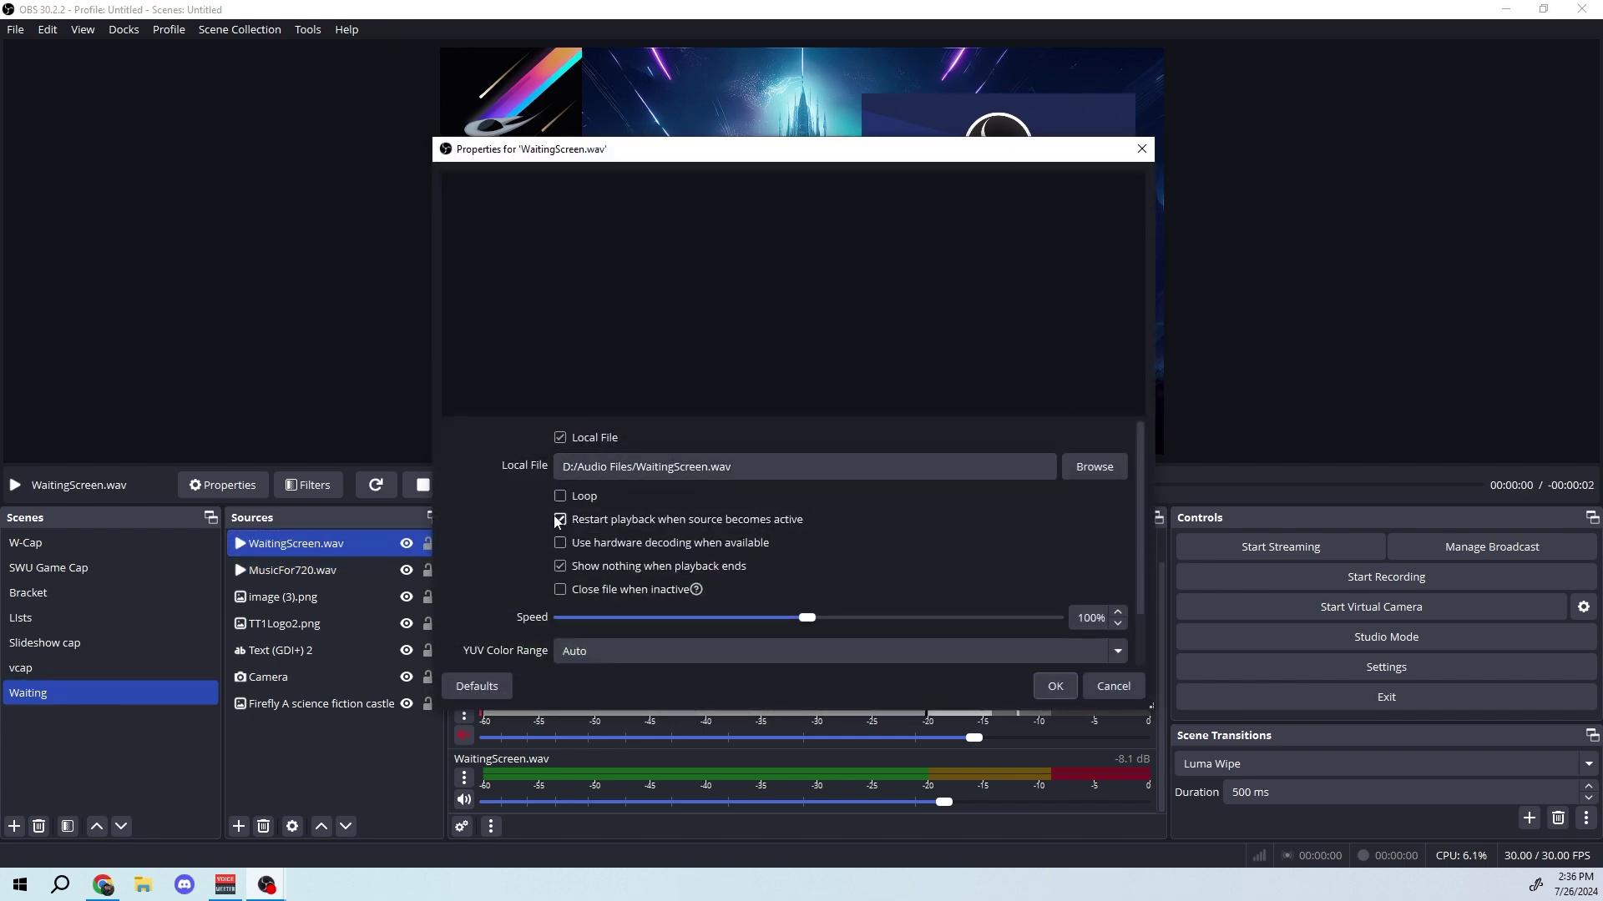
pyautogui.click(1145, 150)
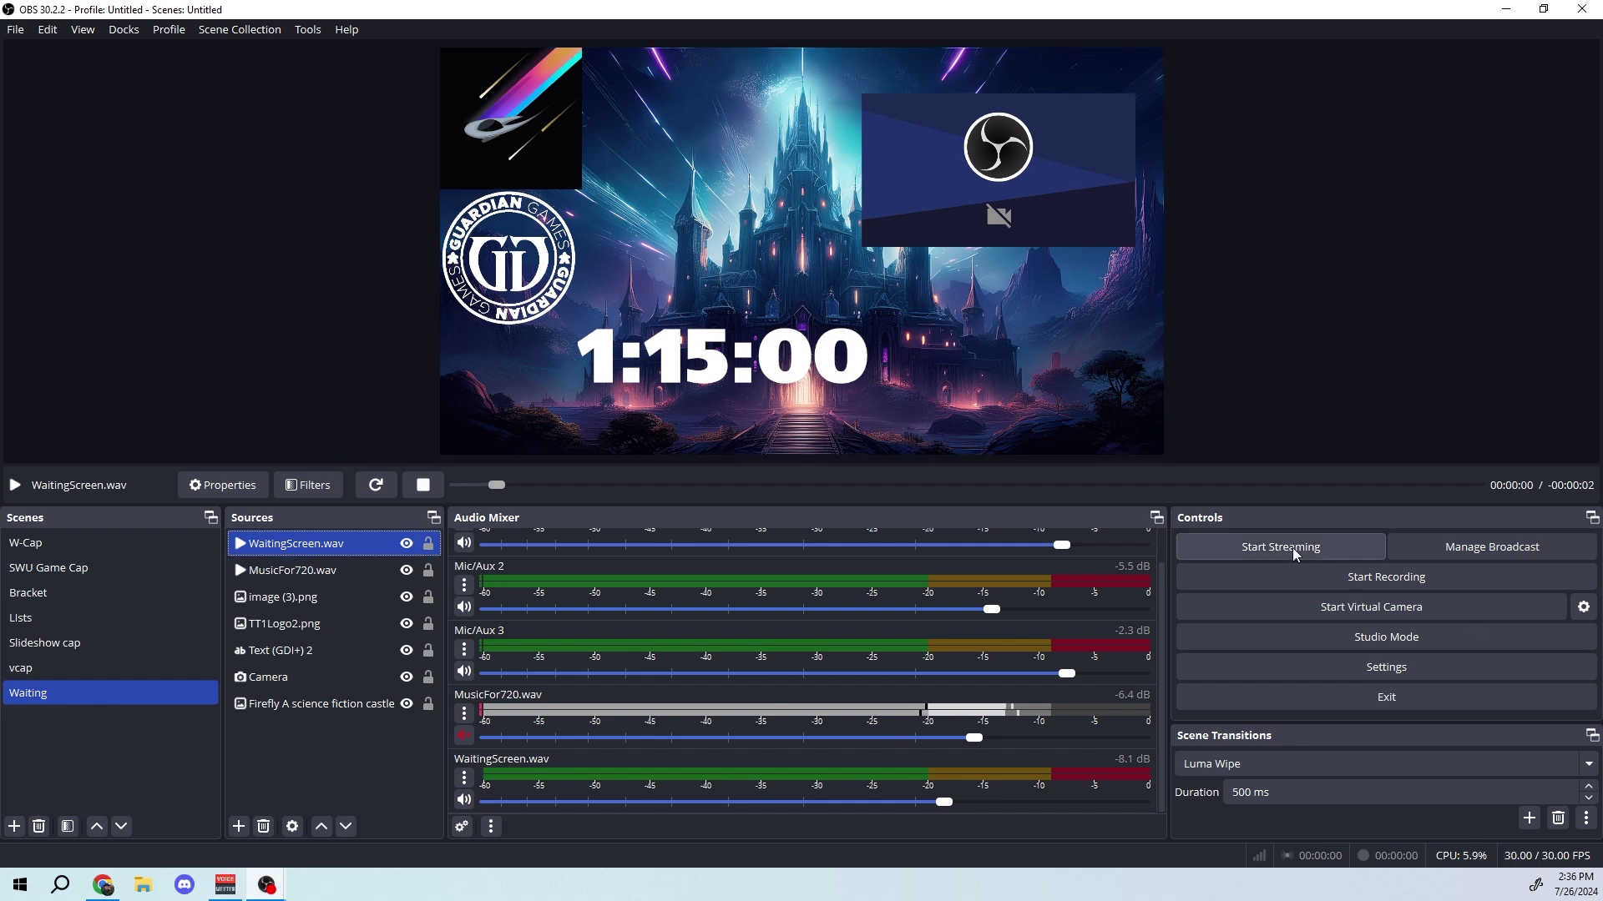
pyautogui.scroll(1, 911, 545)
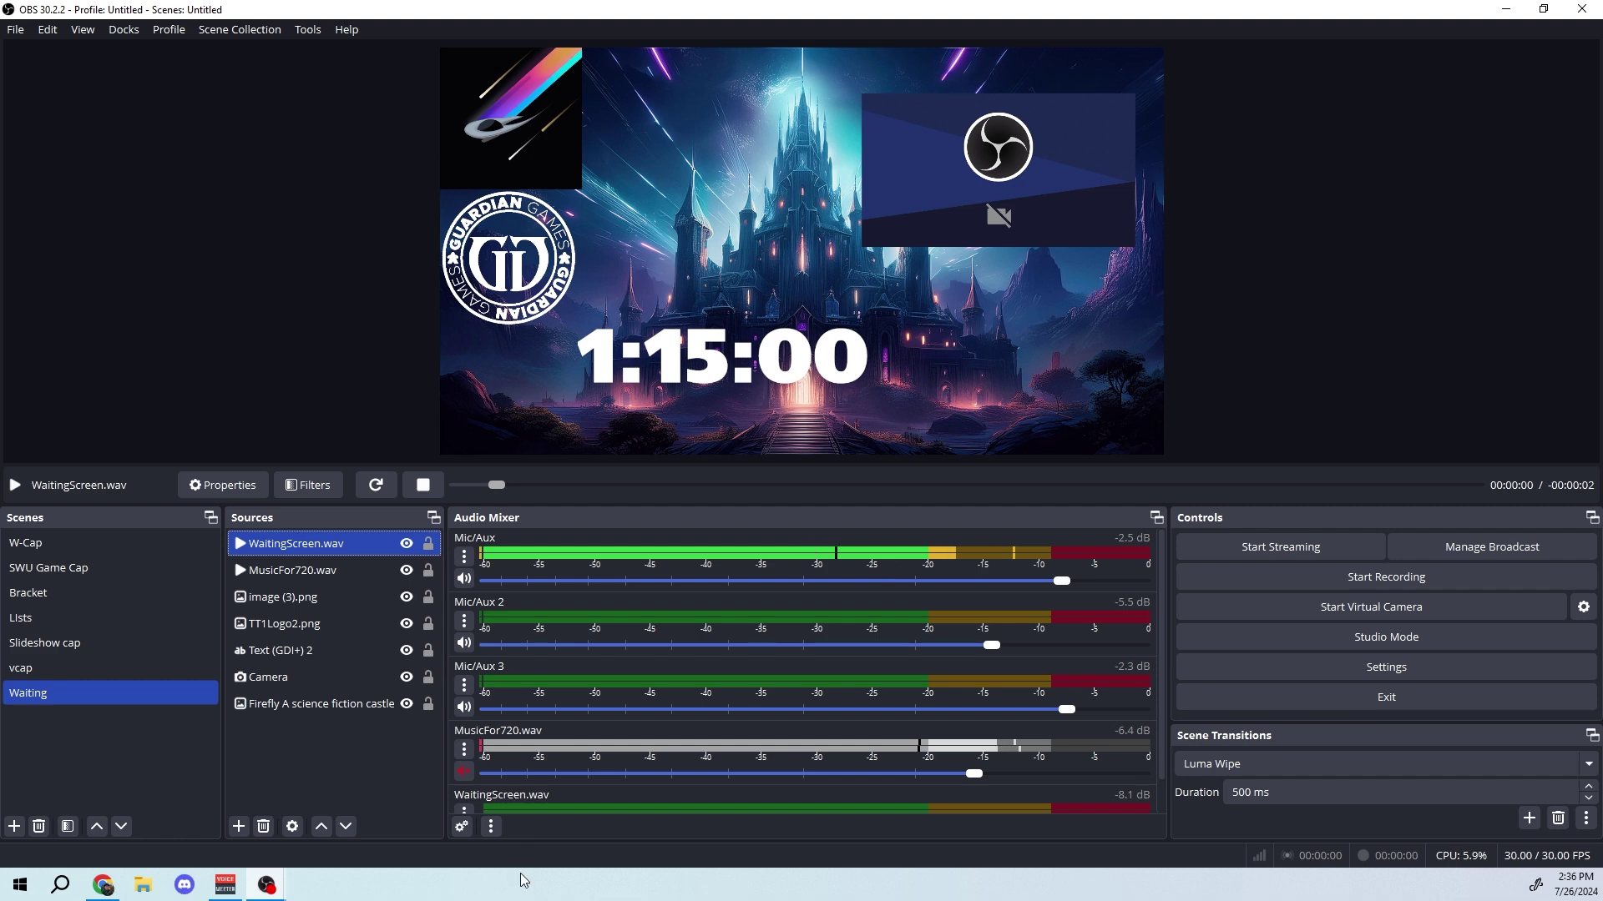
# - Examine the strips in Voicemeeter Potato, toggling the monitor strip's A2 routing off and on again, and return to OBS
pyautogui.click(226, 885)
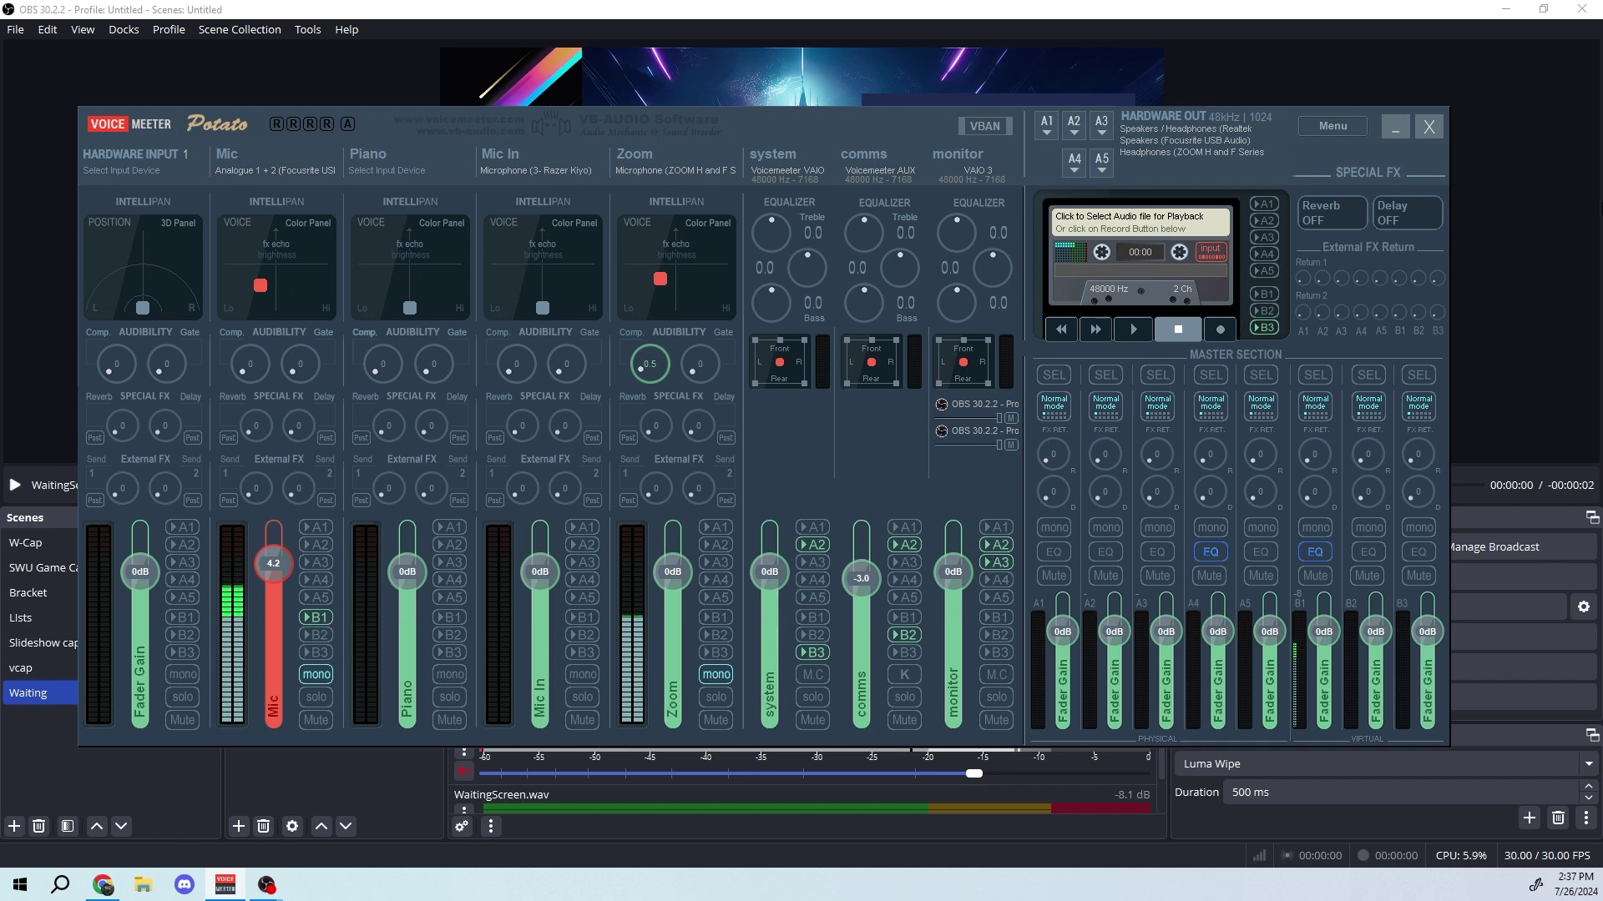
pyautogui.click(1521, 267)
pyautogui.click(1521, 267)
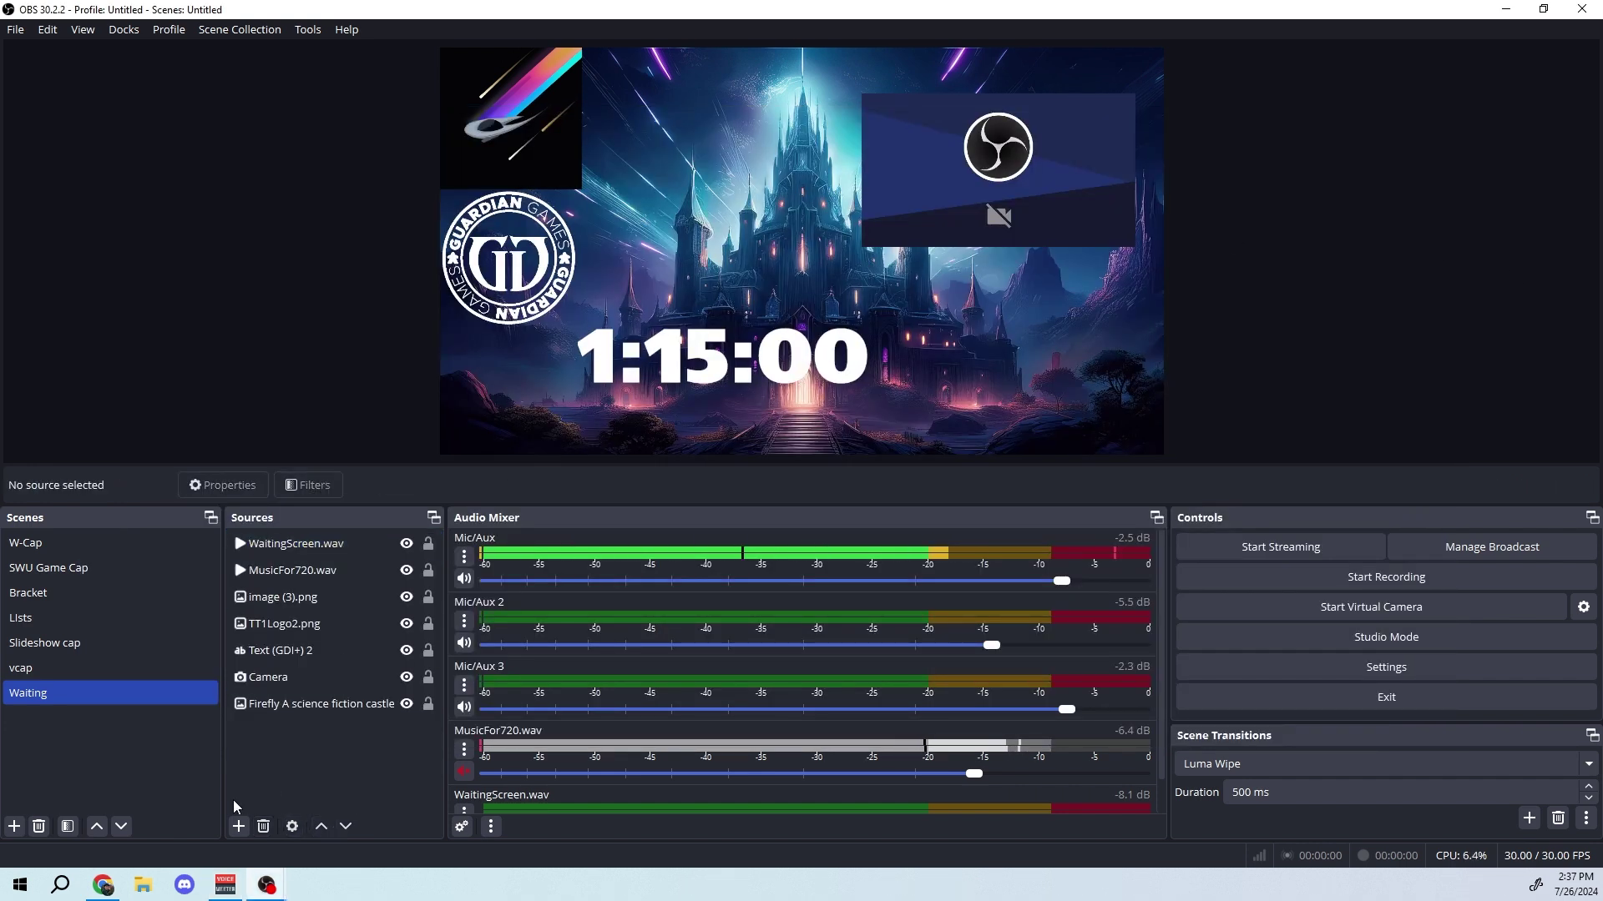
pyautogui.click(225, 885)
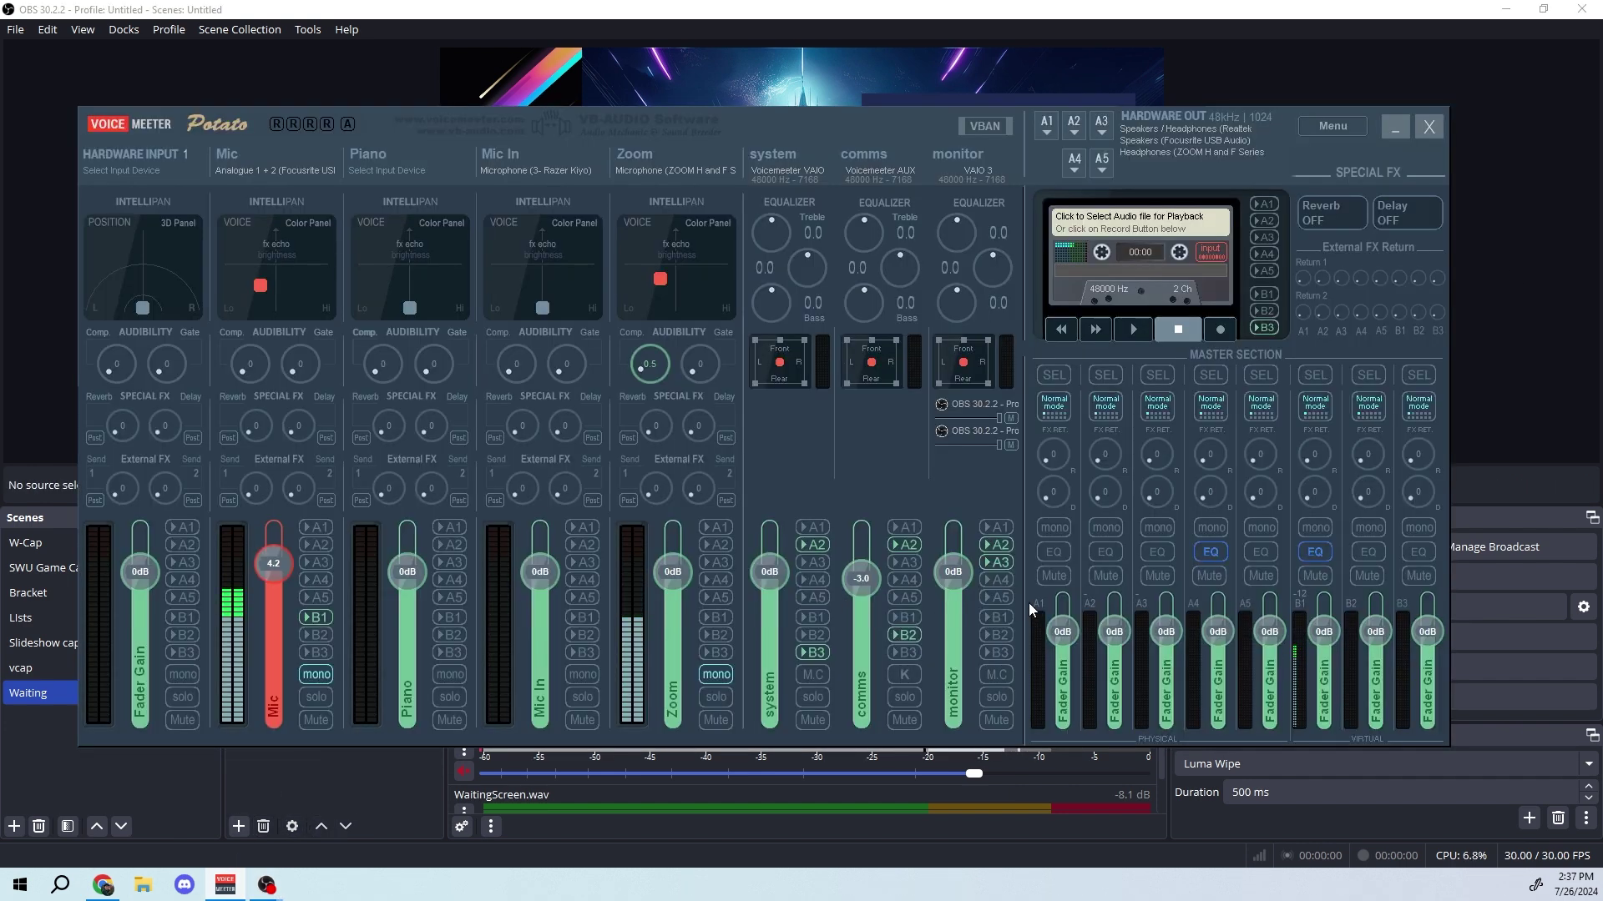
pyautogui.click(1005, 540)
pyautogui.click(1005, 540)
pyautogui.click(262, 783)
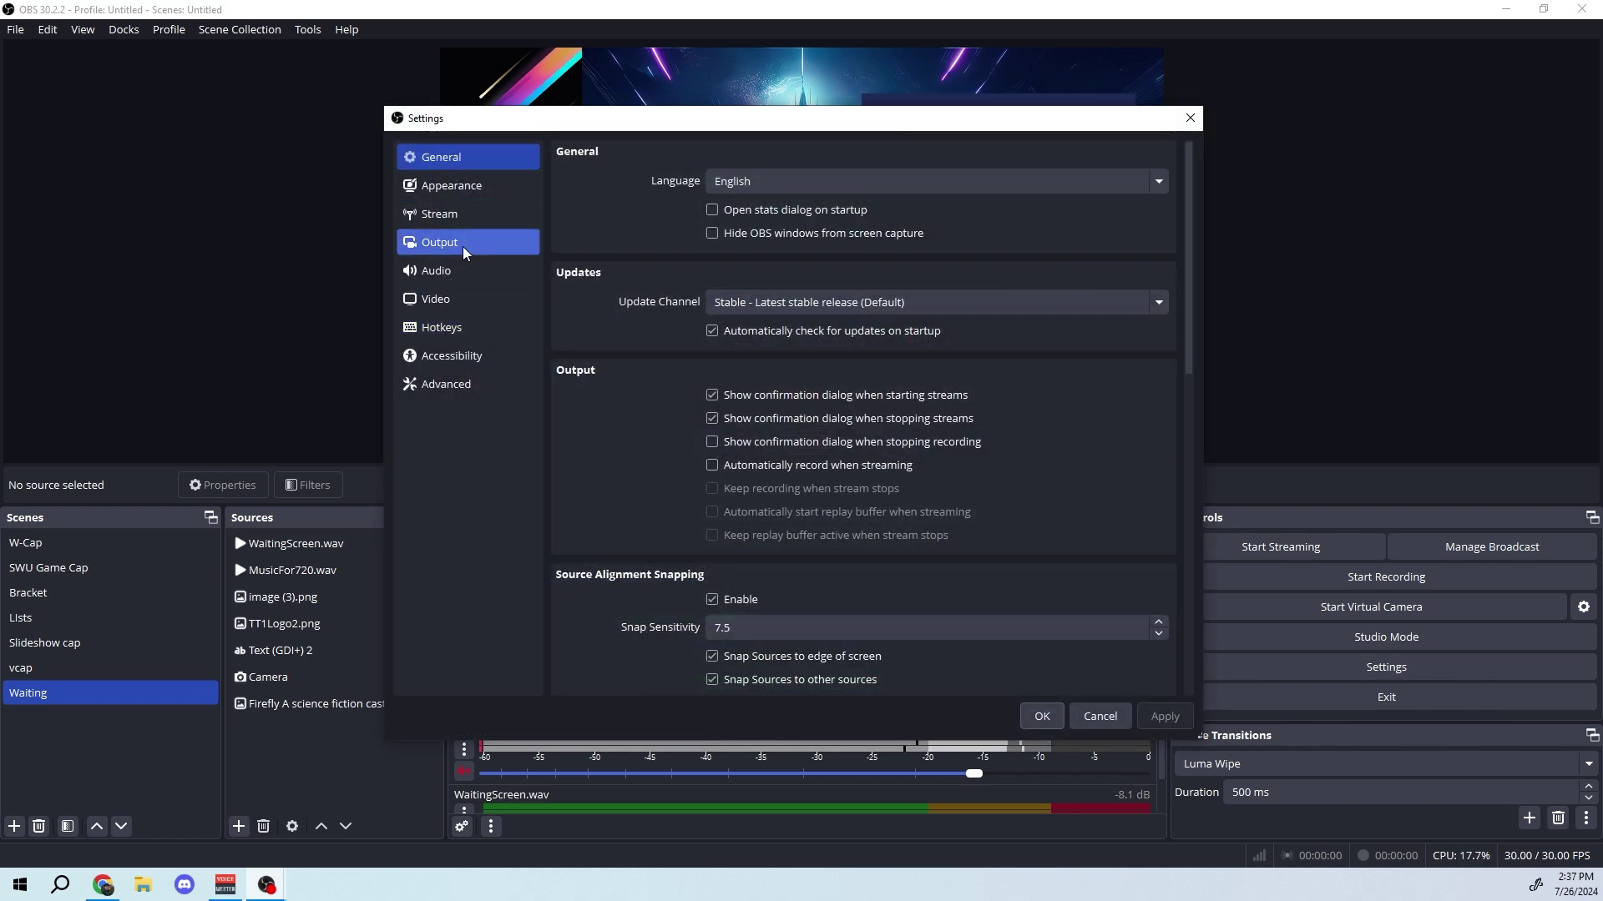
# - Review the Global Audio Devices and per-source push-to-talk options in the OBS audio settings, then close the settings
pyautogui.click(458, 278)
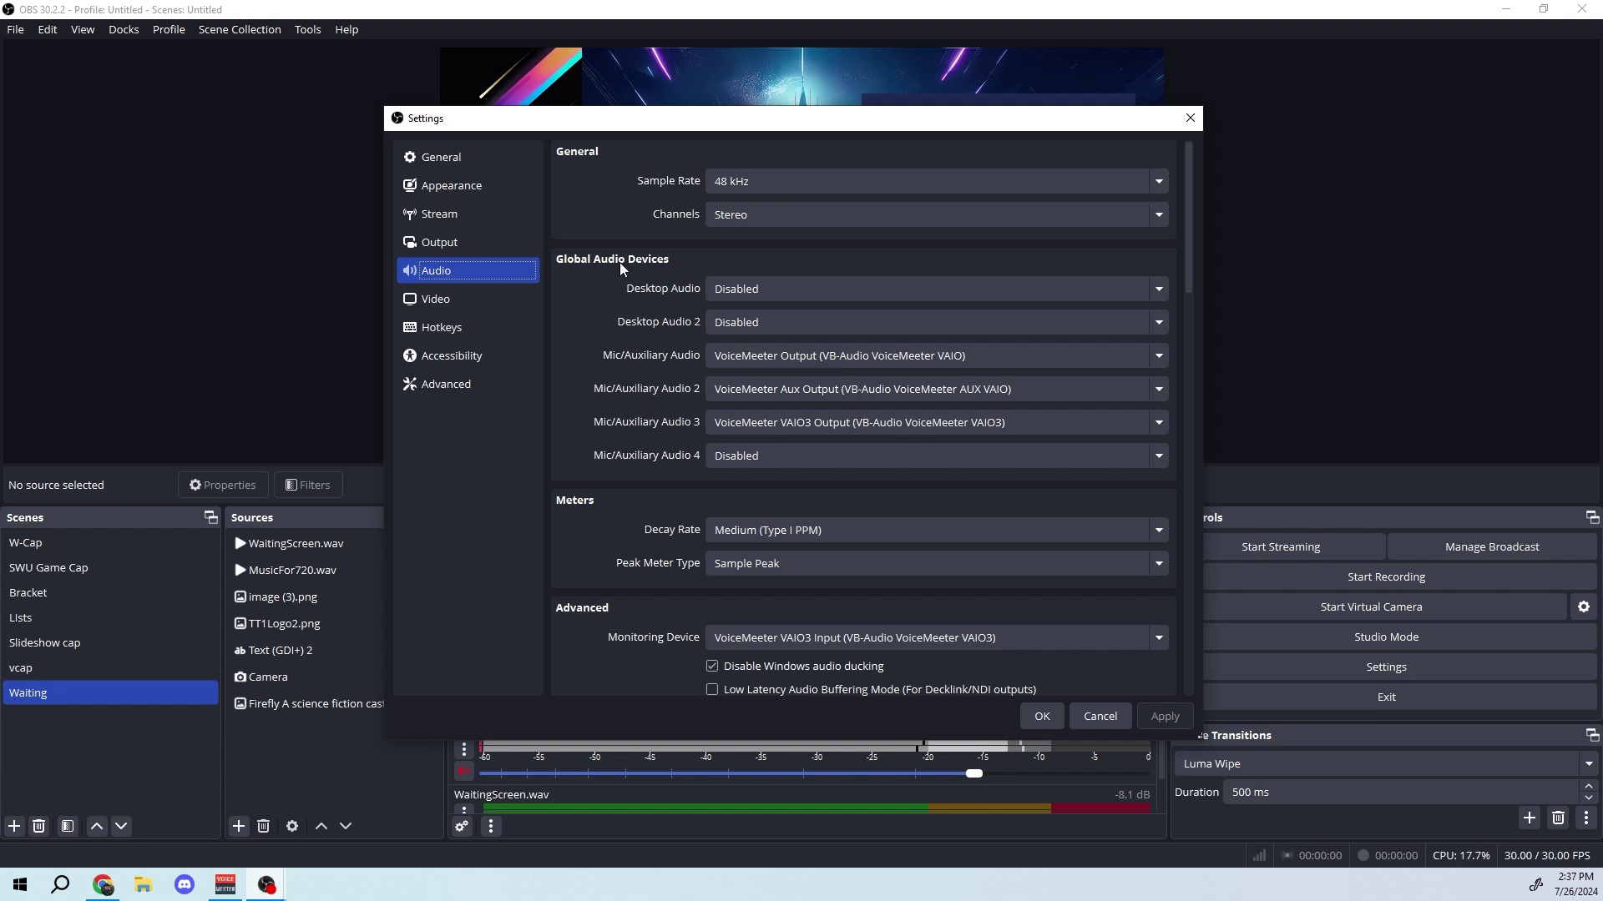
pyautogui.scroll(-15, 621, 266)
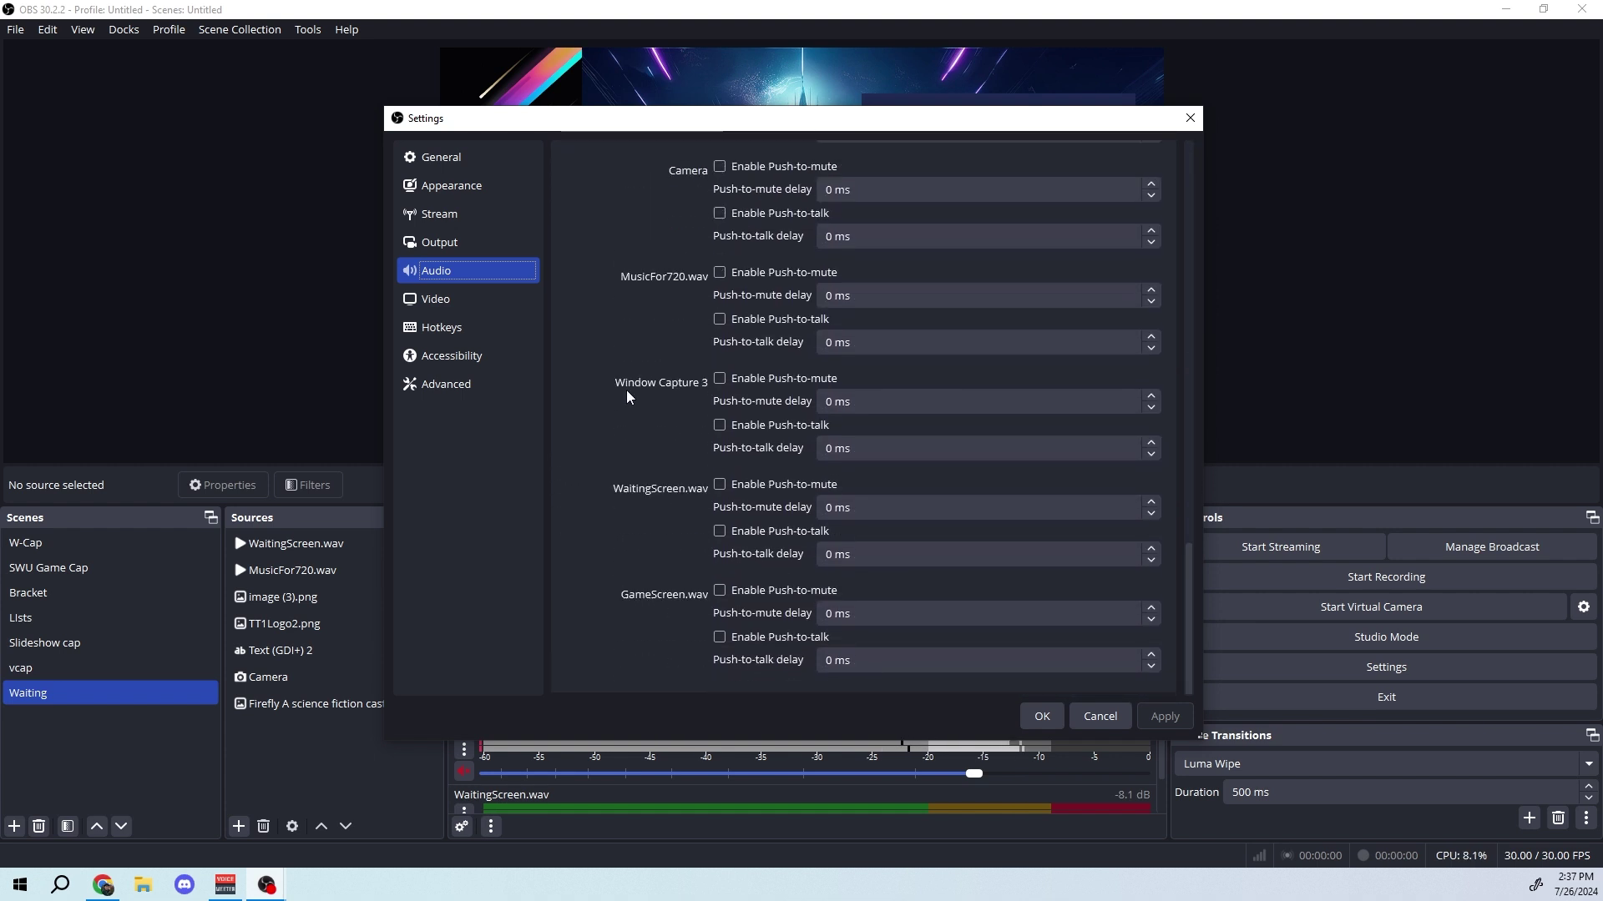
pyautogui.scroll(15, 626, 389)
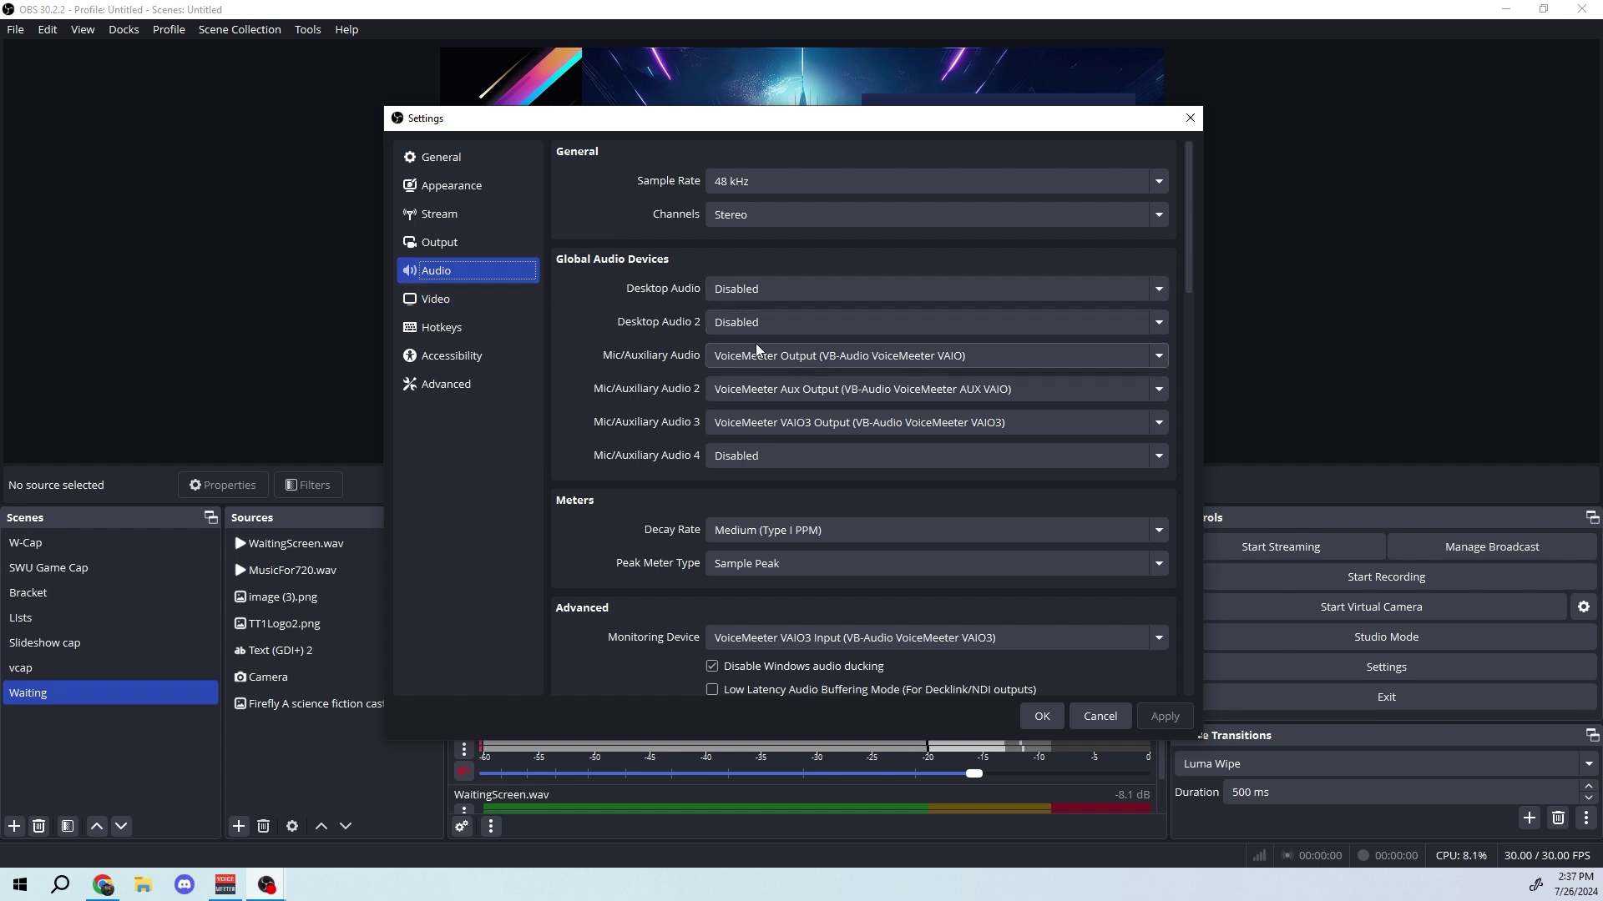
pyautogui.click(1042, 716)
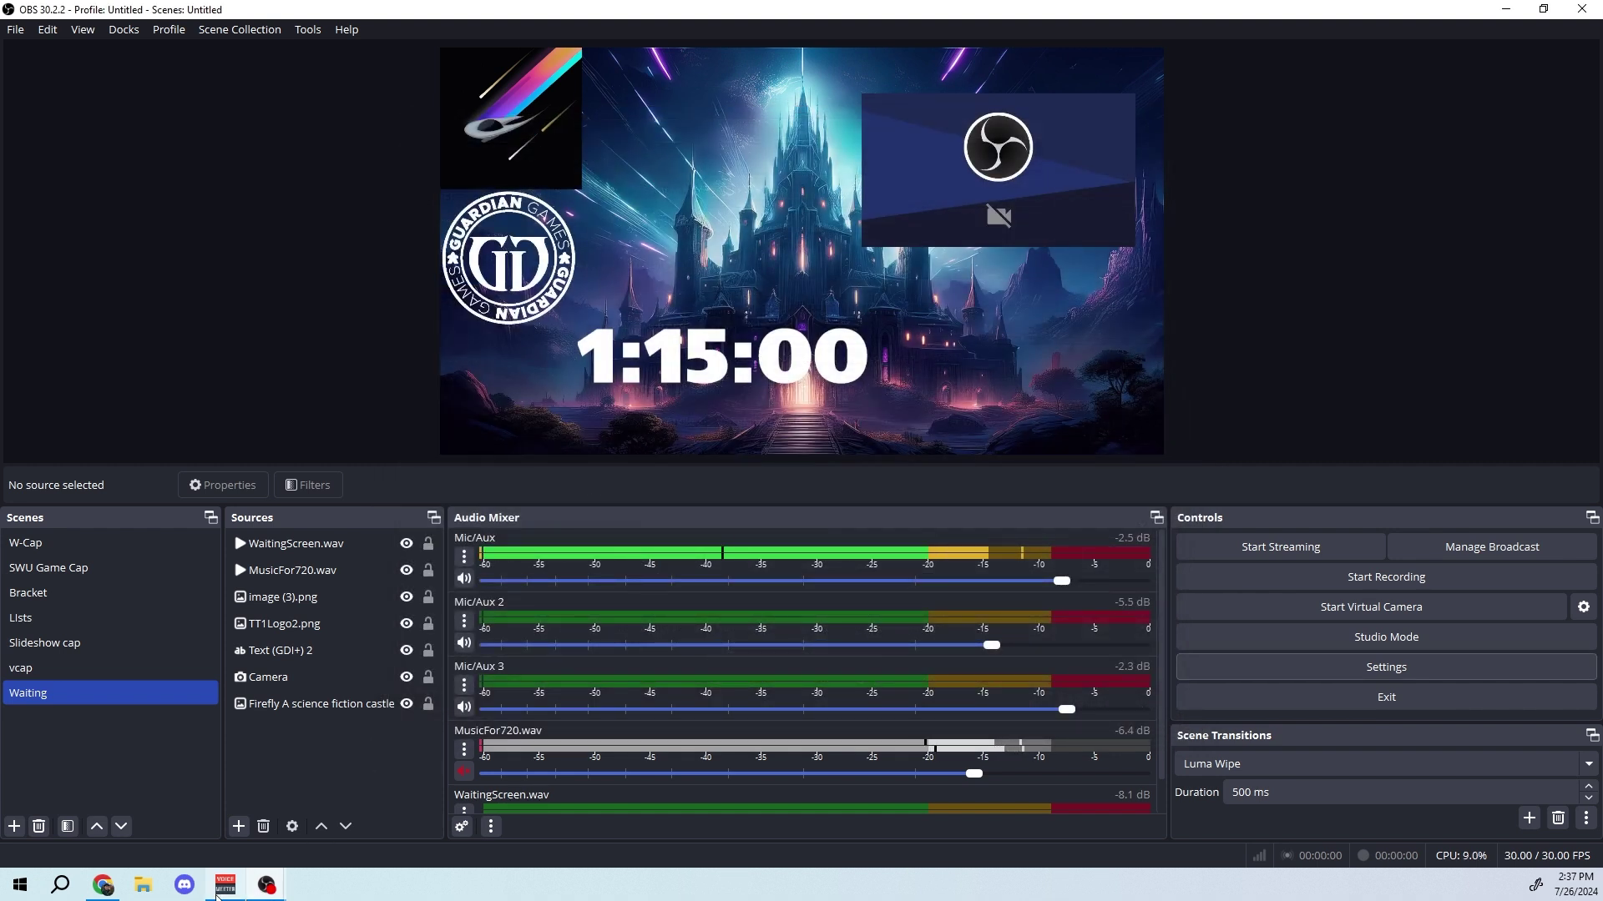
# - In Voicemeeter Potato, route the Zoom strip to A2, and toggle its B2 routing on and back off
pyautogui.click(219, 889)
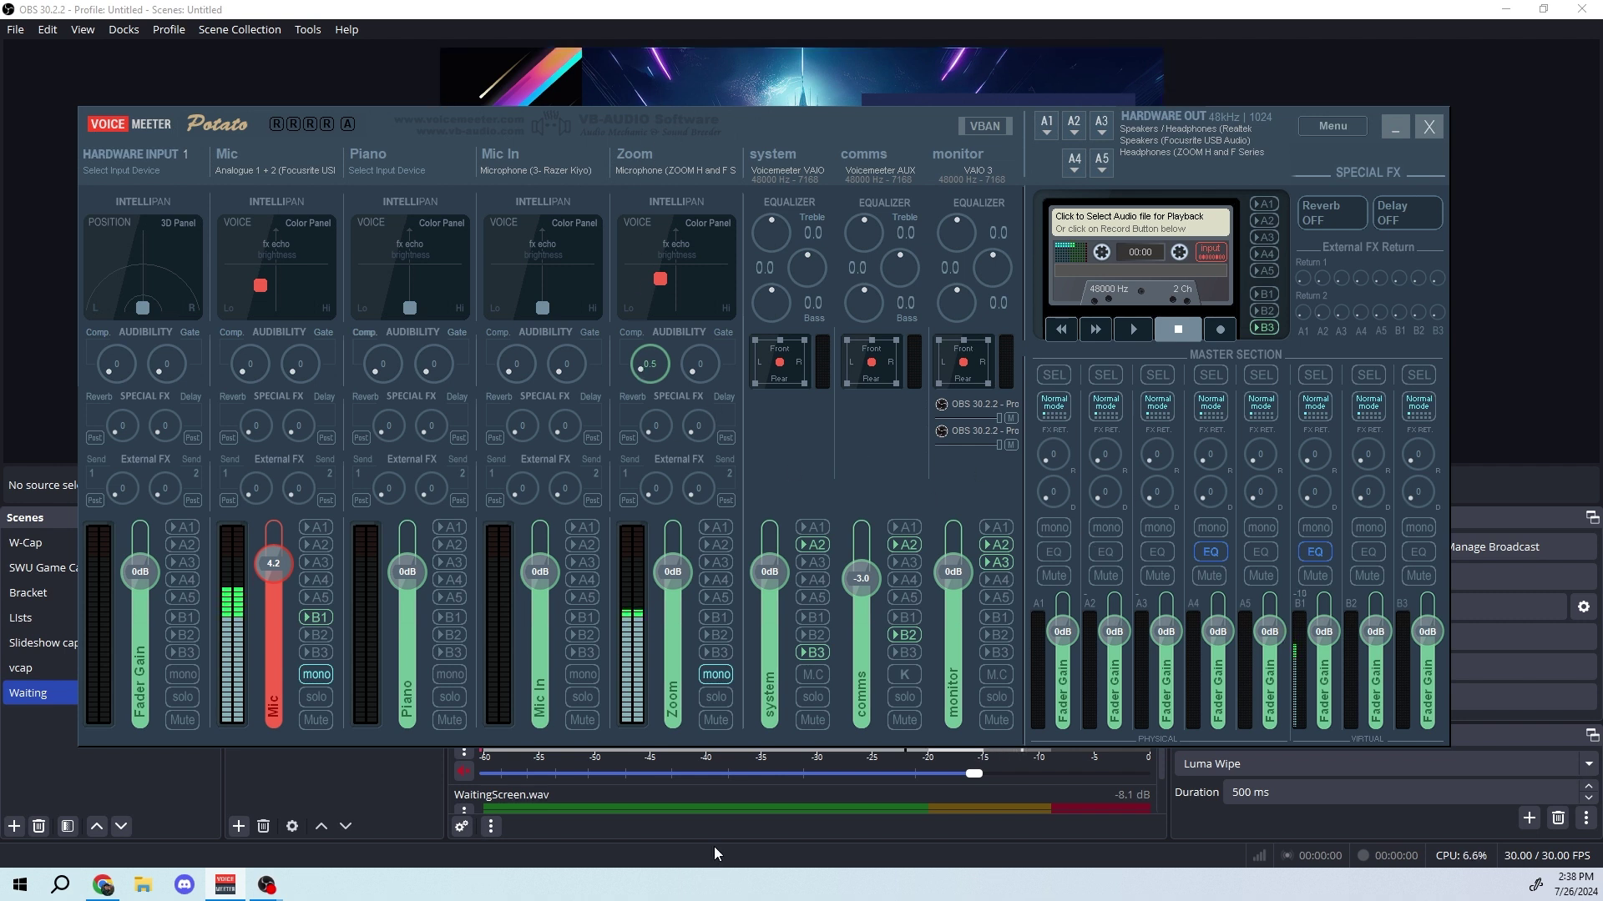
pyautogui.click(714, 547)
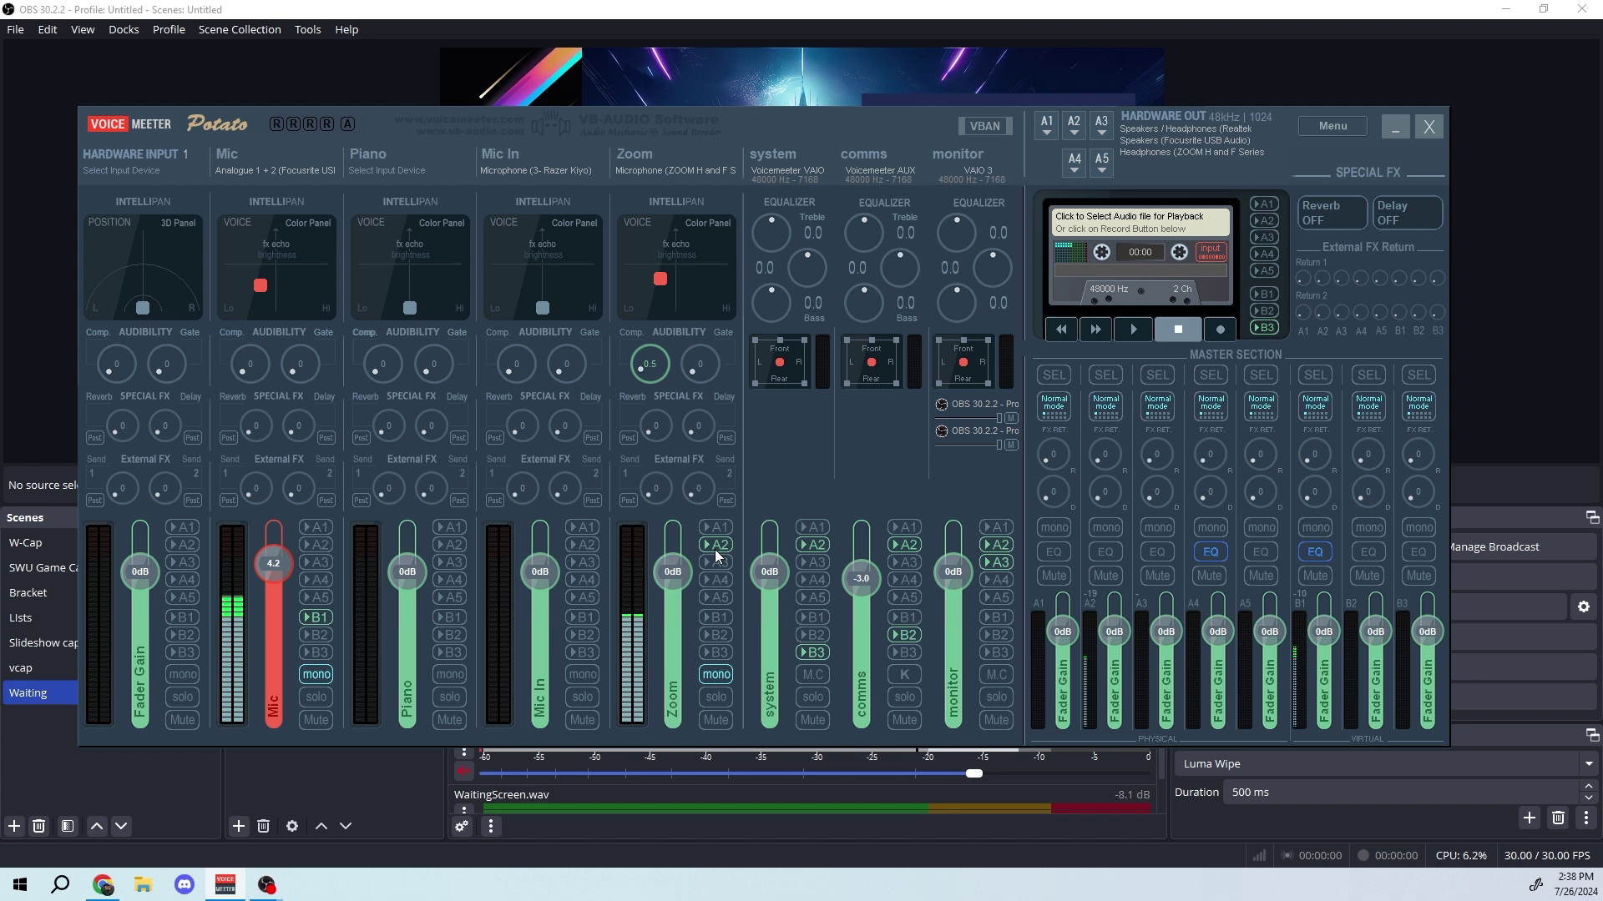
pyautogui.click(713, 630)
pyautogui.click(711, 633)
# - Try routing the Mic strip to A2 and A3, and review the devices available for hardware output A3
pyautogui.click(317, 545)
pyautogui.click(1100, 134)
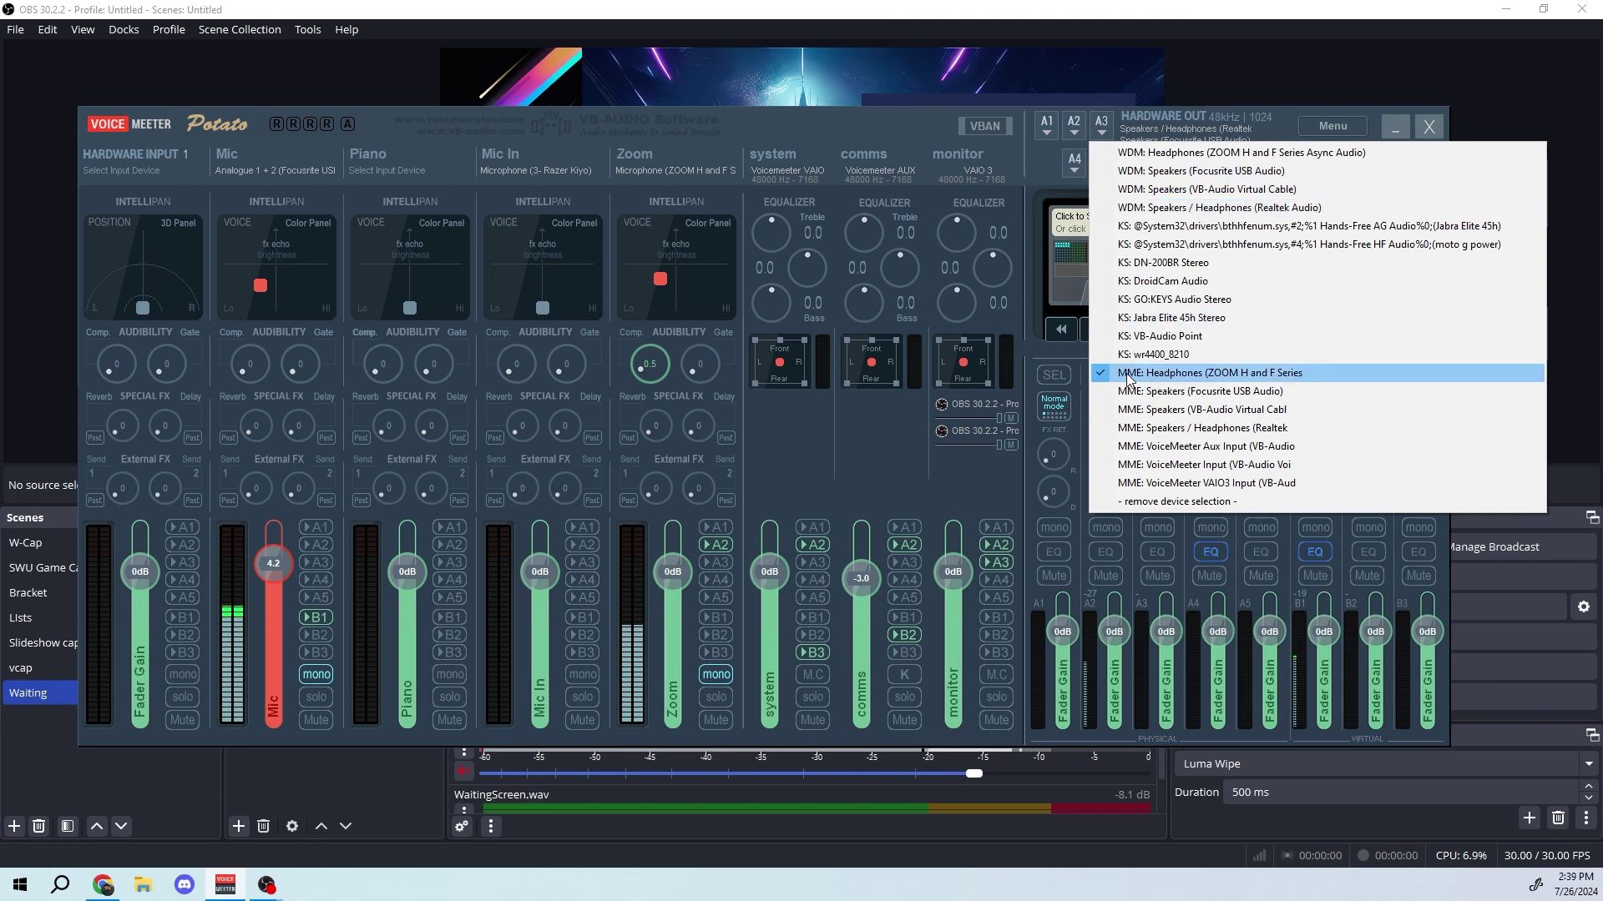
pyautogui.click(1028, 153)
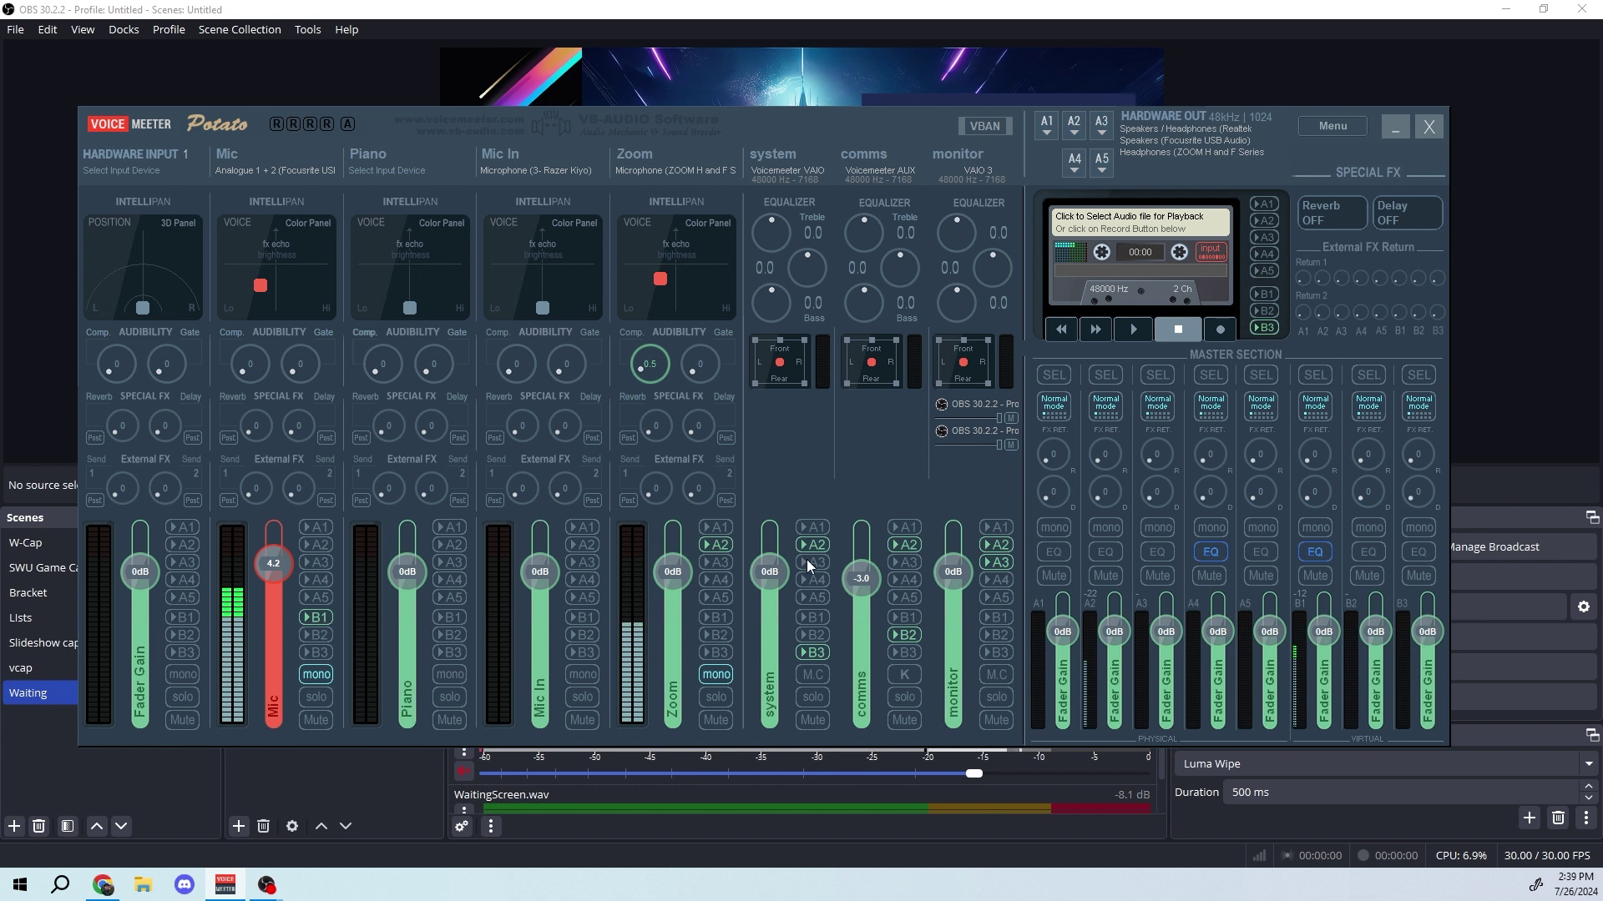
pyautogui.click(322, 563)
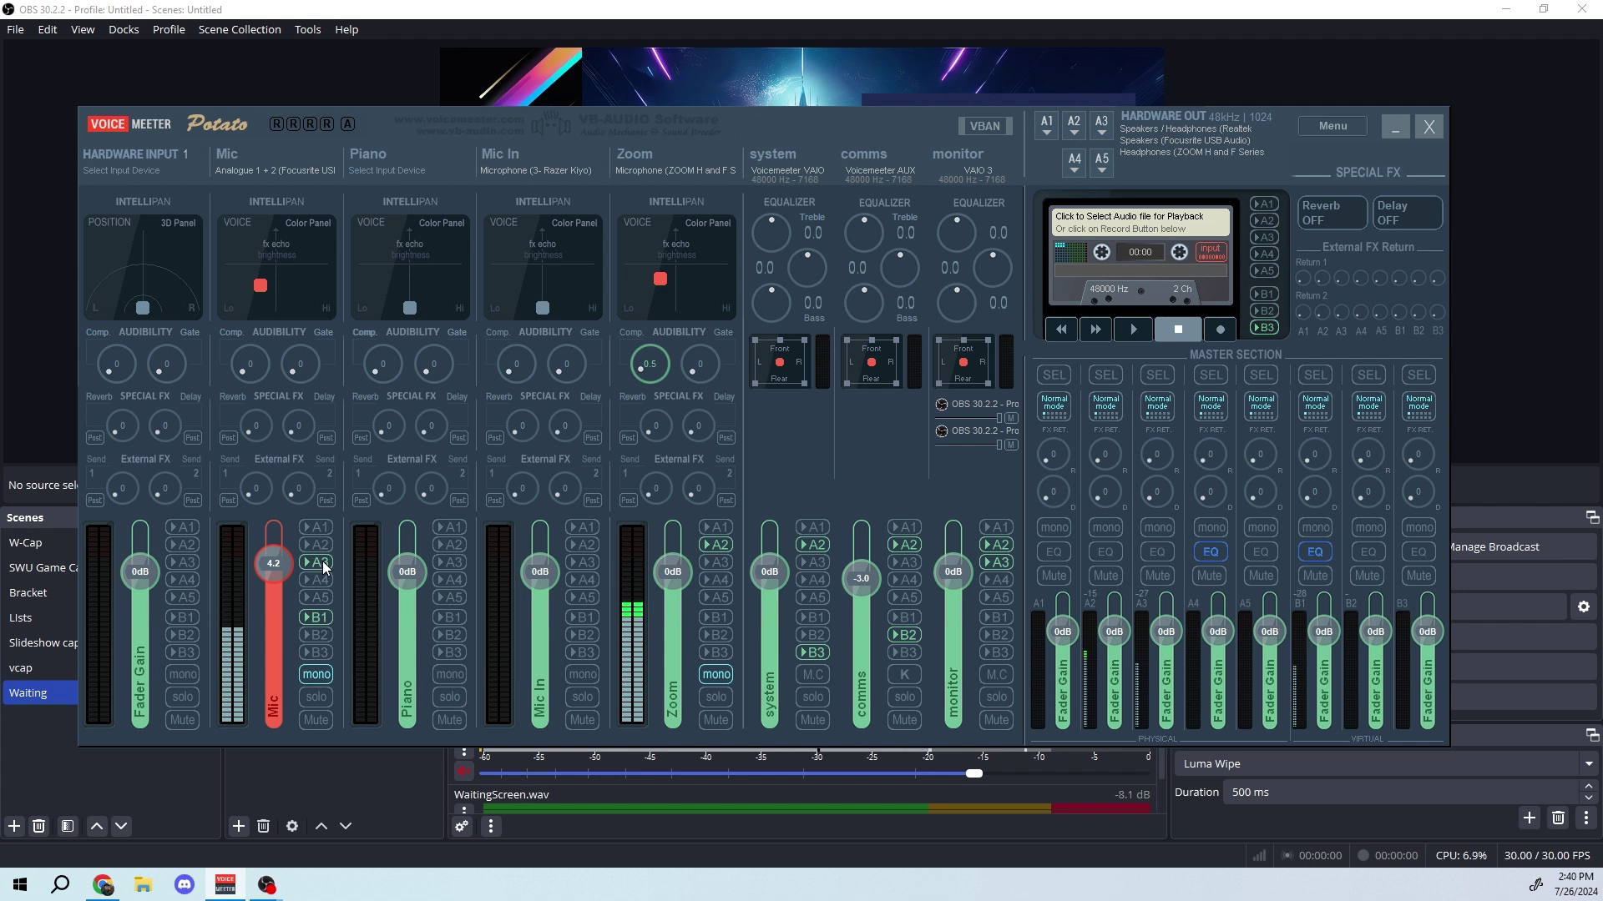
pyautogui.click(317, 562)
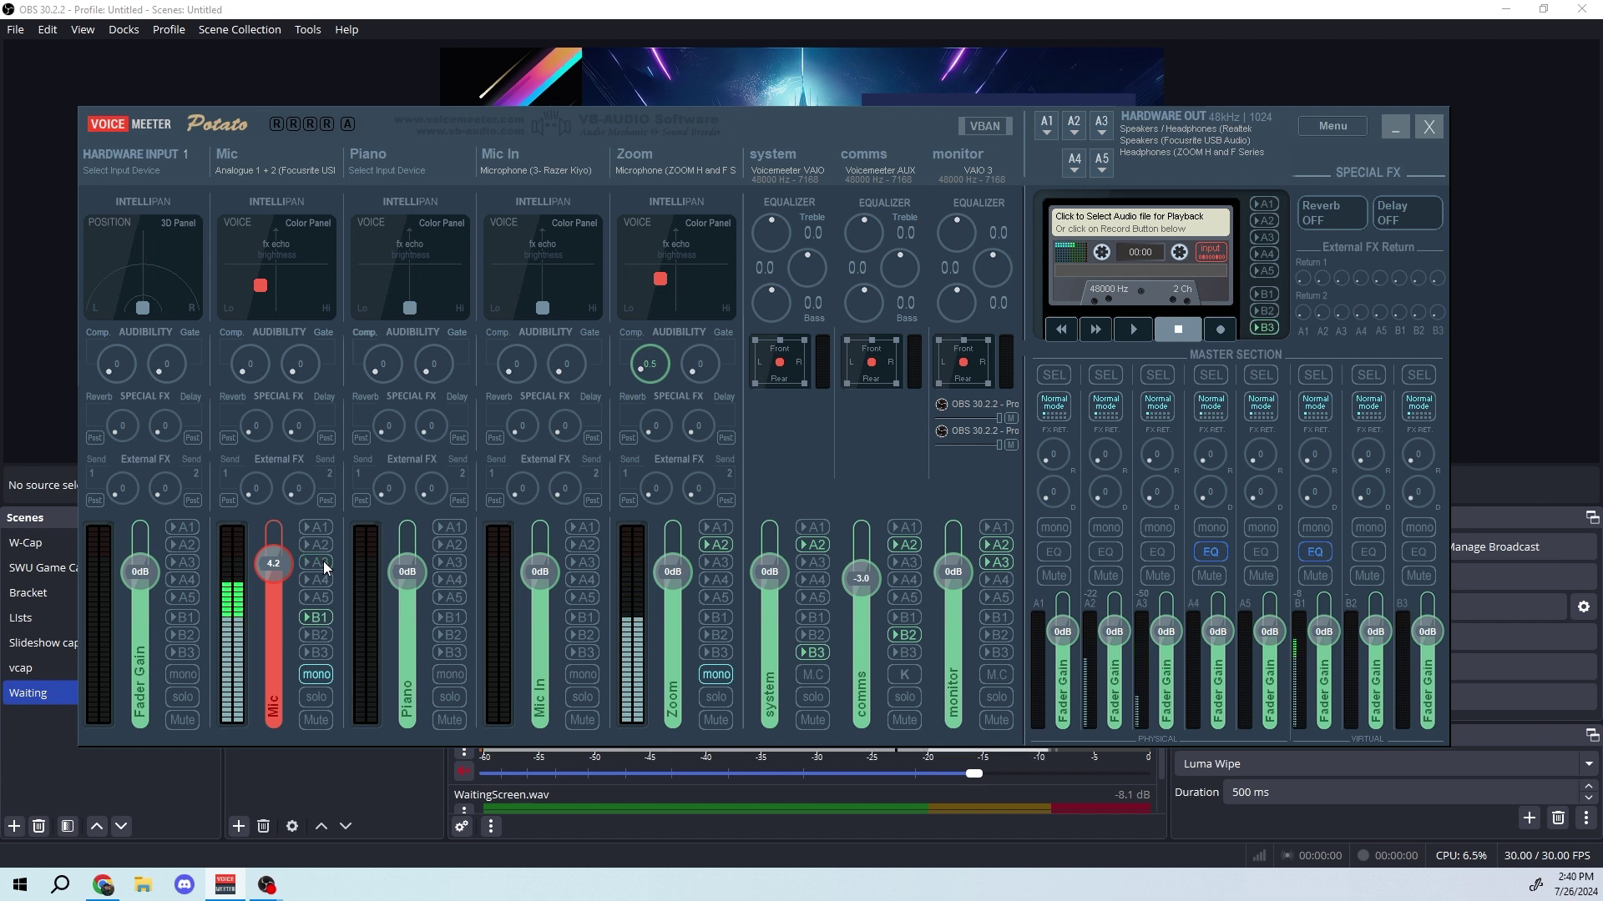